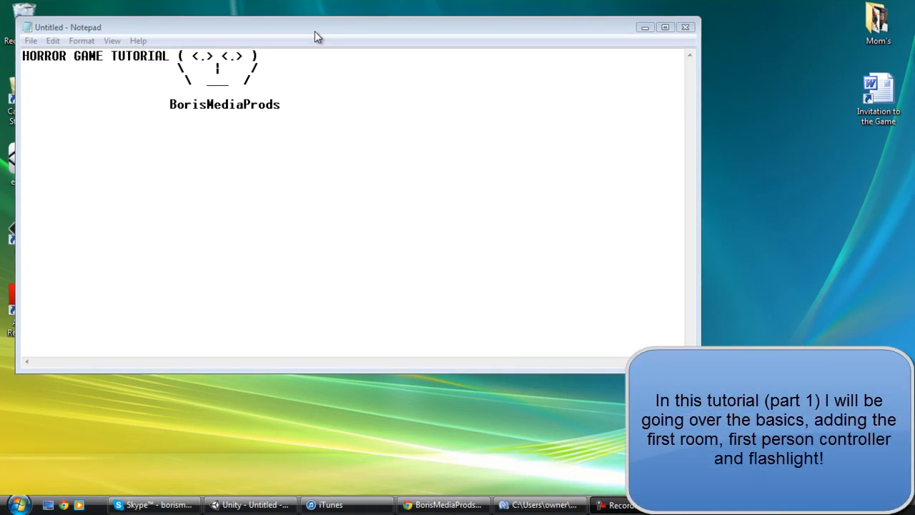
Move the Notepad window with the tutorial title further right and slightly lower on the desktop
{"action": "left_click_drag", "start_coordinate": [309, 35], "coordinate": [377, 38]}
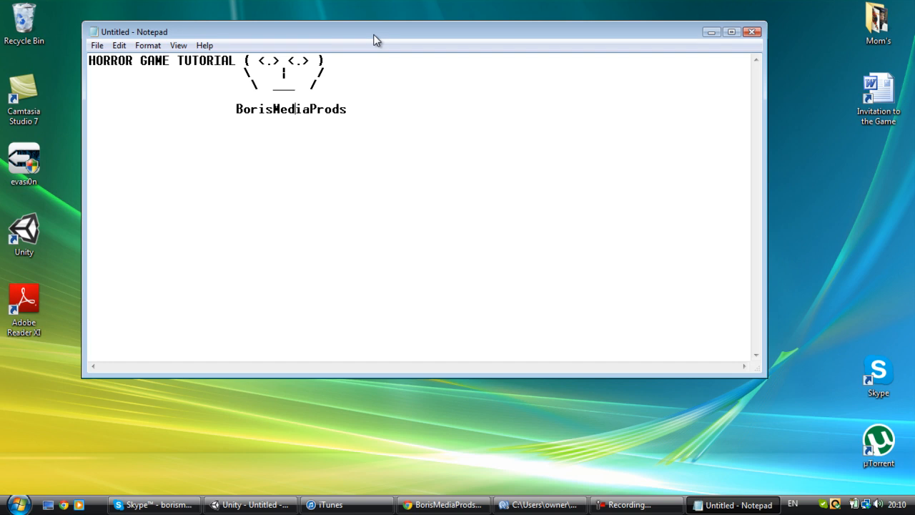
Minimize the Notepad note and bring the Unity editor with The Ghost Run project to the front
{"action": "left_click", "coordinate": [712, 32]}
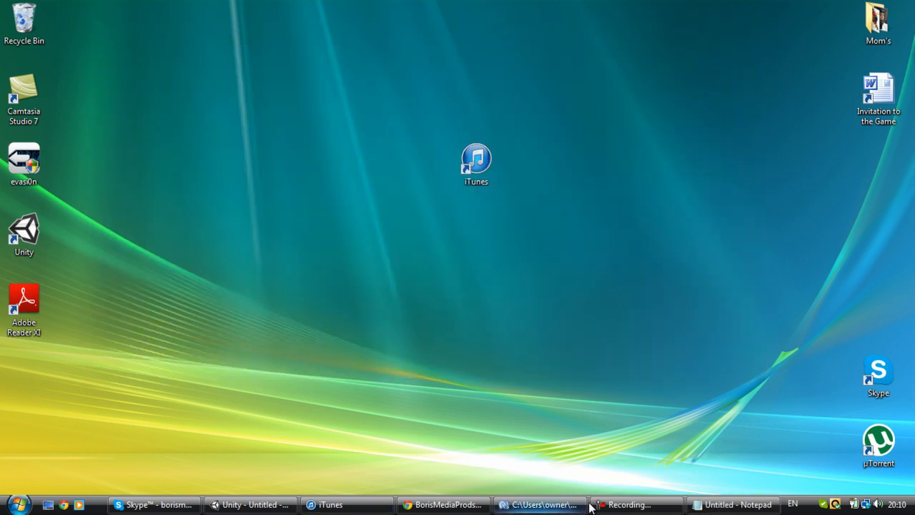
{"action": "left_click", "coordinate": [250, 505]}
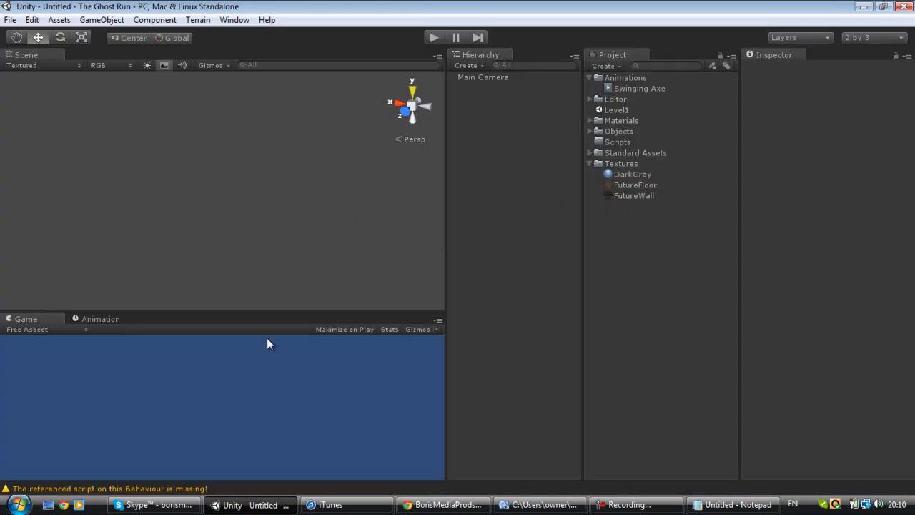
Create a new cube and flatten it along Y into a thin slab
{"action": "left_click", "coordinate": [102, 19]}
{"action": "mouse_move", "coordinate": [120, 50]}
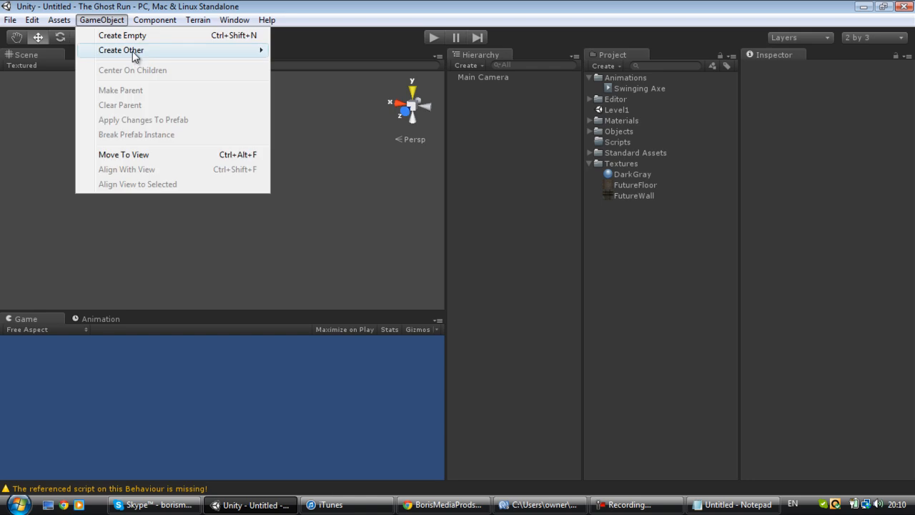
{"action": "left_click", "coordinate": [301, 194]}
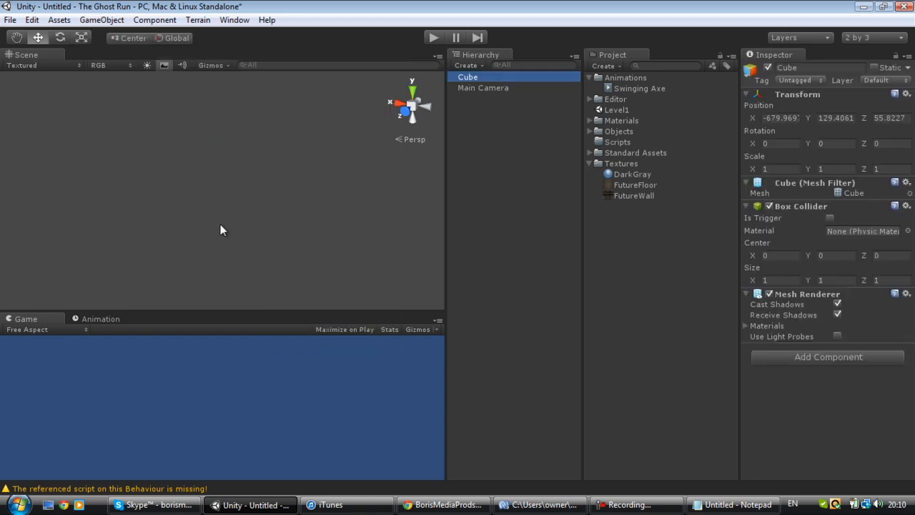
{"action": "scroll", "coordinate": [222, 230], "scroll_direction": "up", "scroll_amount": 5}
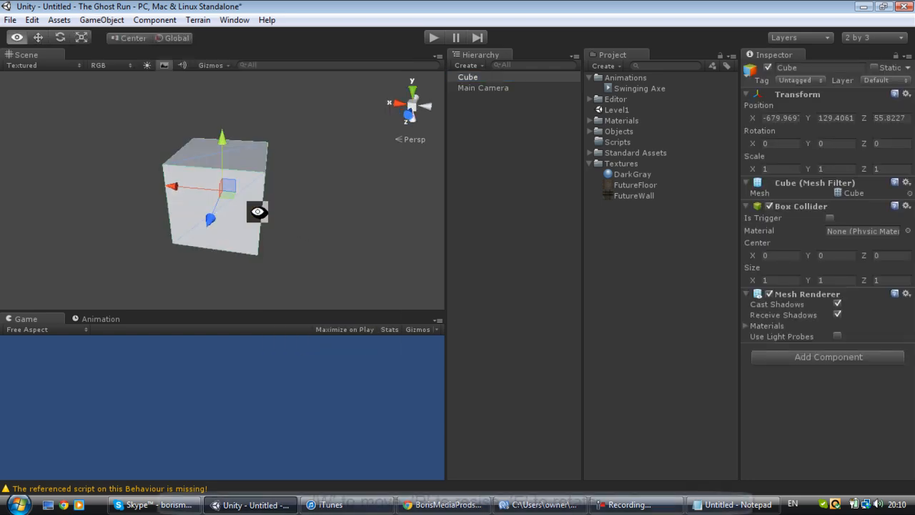
{"action": "scroll", "coordinate": [262, 221], "scroll_direction": "down", "scroll_amount": 3}
{"action": "key", "text": "r"}
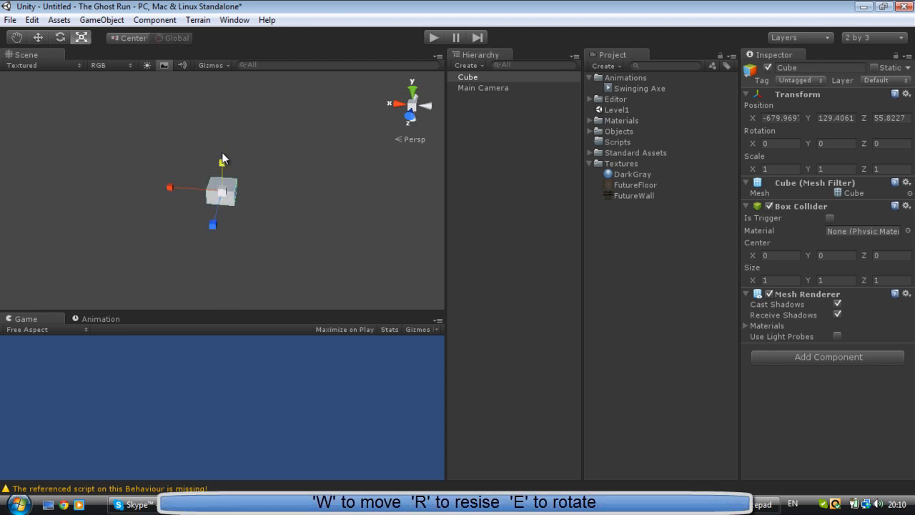
{"action": "mouse_move", "coordinate": [222, 139]}
{"action": "left_mouse_down"}
{"action": "mouse_move", "coordinate": [221, 188]}
{"action": "mouse_move", "coordinate": [52, 176]}
{"action": "mouse_move", "coordinate": [8, 183]}
{"action": "left_mouse_up"}
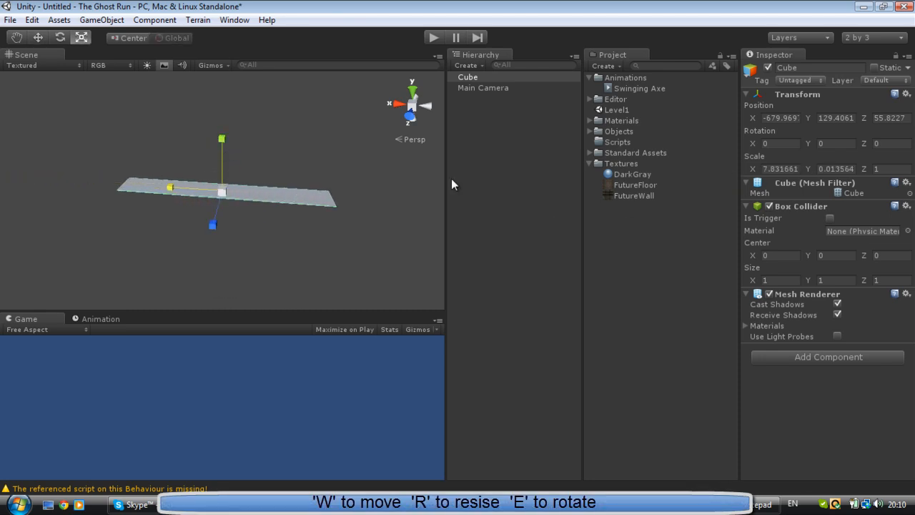
Stretch the slab along Z into a wide floor plane and inspect it edge-on
{"action": "left_click", "coordinate": [322, 229]}
{"action": "right_click_drag", "start_coordinate": [321, 229], "coordinate": [131, 198]}
{"action": "left_click", "coordinate": [237, 214]}
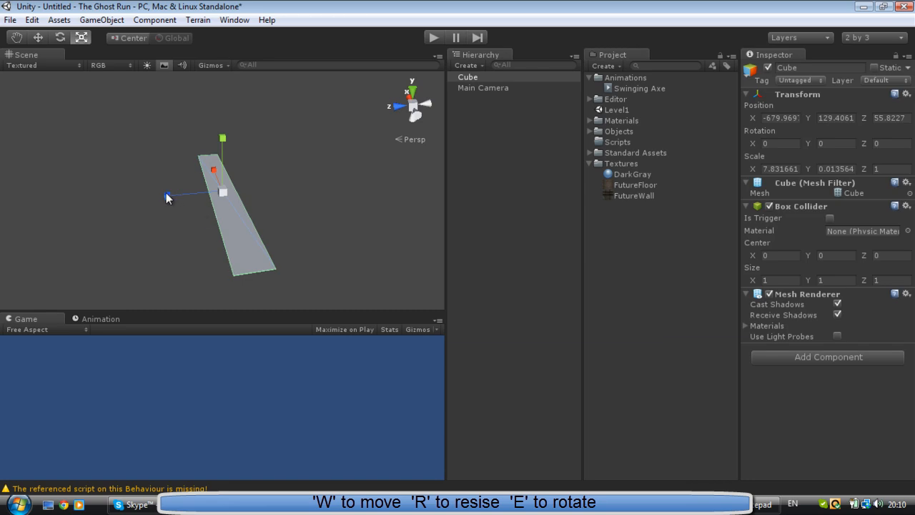
{"action": "left_click_drag", "start_coordinate": [752, 169], "coordinate": [802, 190]}
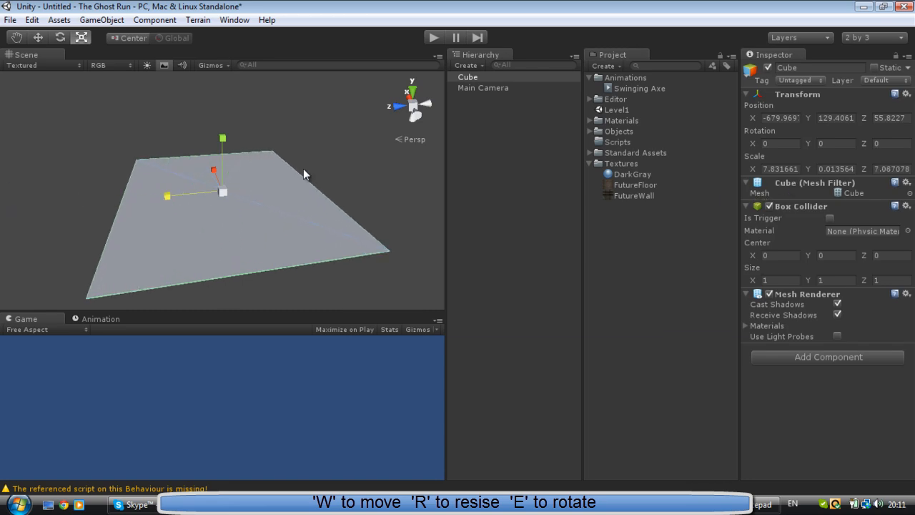
{"action": "left_click", "coordinate": [303, 114]}
{"action": "mouse_move", "coordinate": [304, 162]}
{"action": "right_mouse_down"}
{"action": "mouse_move", "coordinate": [295, 63]}
{"action": "mouse_move", "coordinate": [164, 229]}
{"action": "mouse_move", "coordinate": [482, 164]}
{"action": "right_mouse_up"}
{"action": "mouse_move", "coordinate": [215, 163]}
{"action": "right_mouse_down"}
{"action": "mouse_move", "coordinate": [128, 211]}
{"action": "mouse_move", "coordinate": [251, 276]}
{"action": "mouse_move", "coordinate": [252, 201]}
{"action": "mouse_move", "coordinate": [243, 215]}
{"action": "right_mouse_up"}
{"action": "key", "text": "r"}
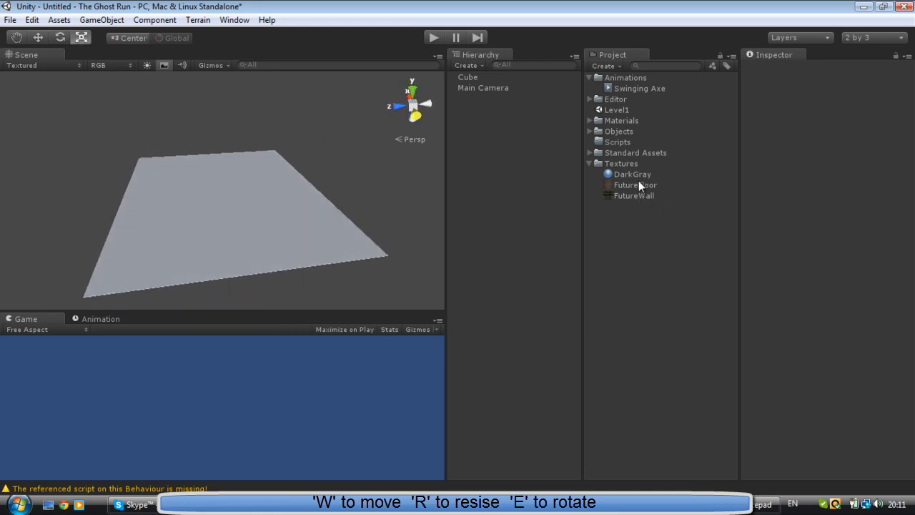
Apply the FutureFloor texture to the plane and set its vertical tiling to 5
{"action": "left_click_drag", "start_coordinate": [632, 185], "coordinate": [192, 236]}
{"action": "left_click", "coordinate": [202, 232]}
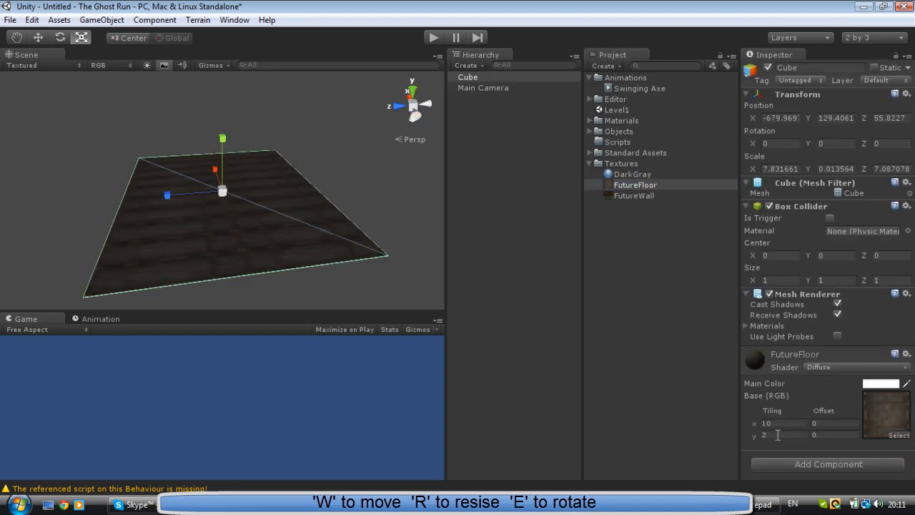
{"action": "left_click", "coordinate": [773, 434]}
{"action": "type", "text": "5"}
{"action": "left_click", "coordinate": [426, 295]}
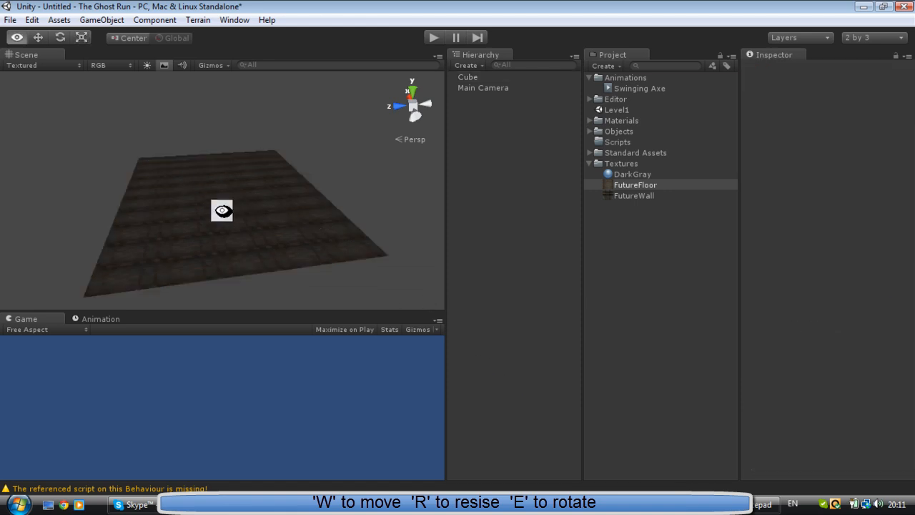
{"action": "mouse_move", "coordinate": [243, 236]}
{"action": "right_mouse_down"}
{"action": "mouse_move", "coordinate": [441, 168]}
{"action": "mouse_move", "coordinate": [147, 286]}
{"action": "right_mouse_up"}
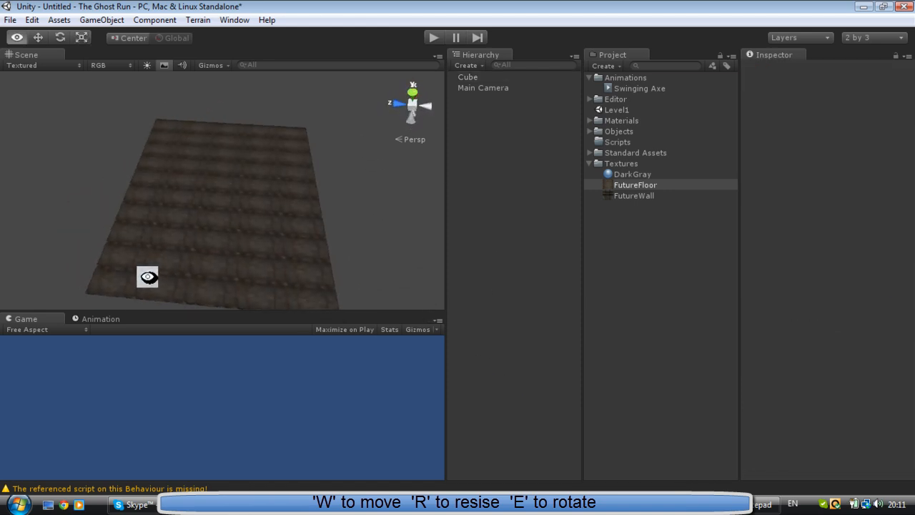
{"action": "mouse_move", "coordinate": [414, 151]}
{"action": "right_mouse_down"}
{"action": "mouse_move", "coordinate": [201, 286]}
{"action": "mouse_move", "coordinate": [39, 150]}
{"action": "right_mouse_up"}
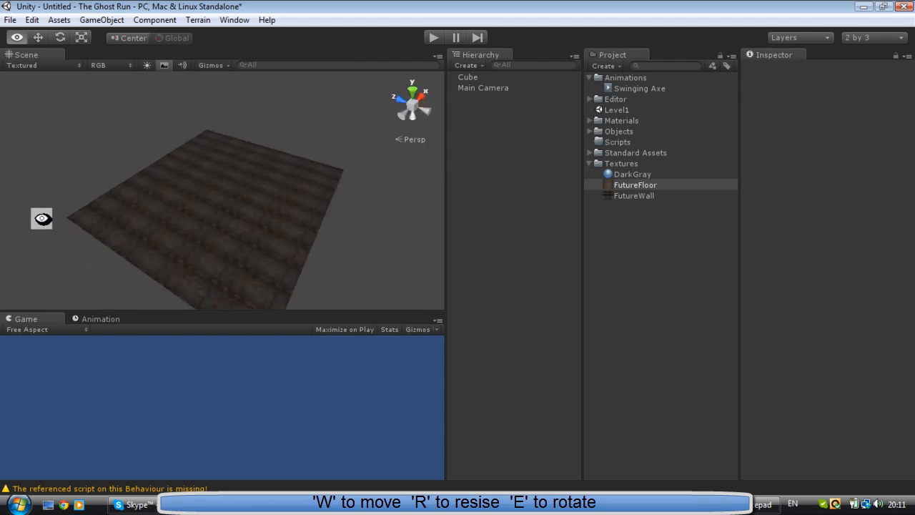
{"action": "right_click_drag", "start_coordinate": [429, 178], "coordinate": [369, 252]}
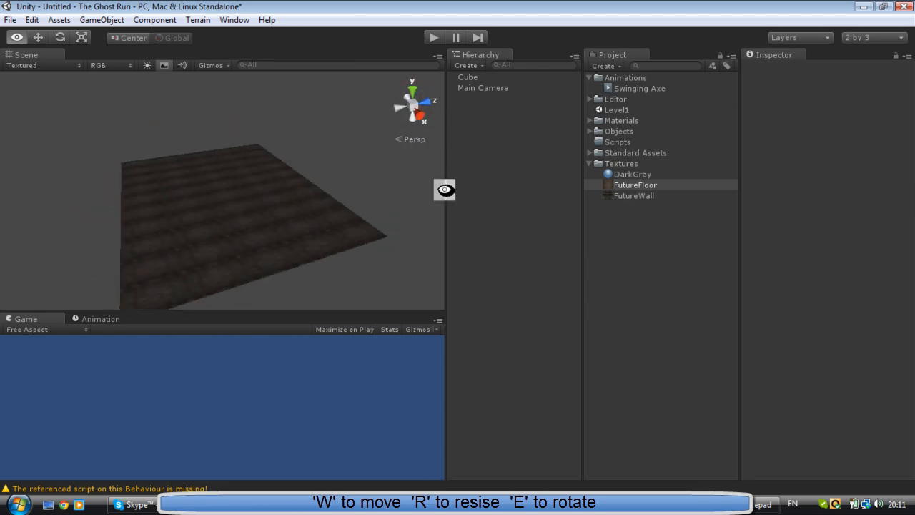
Review the floor material tiling, keeping it at 10 across and 5 vertically
{"action": "key", "text": "r"}
{"action": "left_click", "coordinate": [275, 186]}
{"action": "left_click", "coordinate": [792, 423]}
{"action": "left_click", "coordinate": [786, 429]}
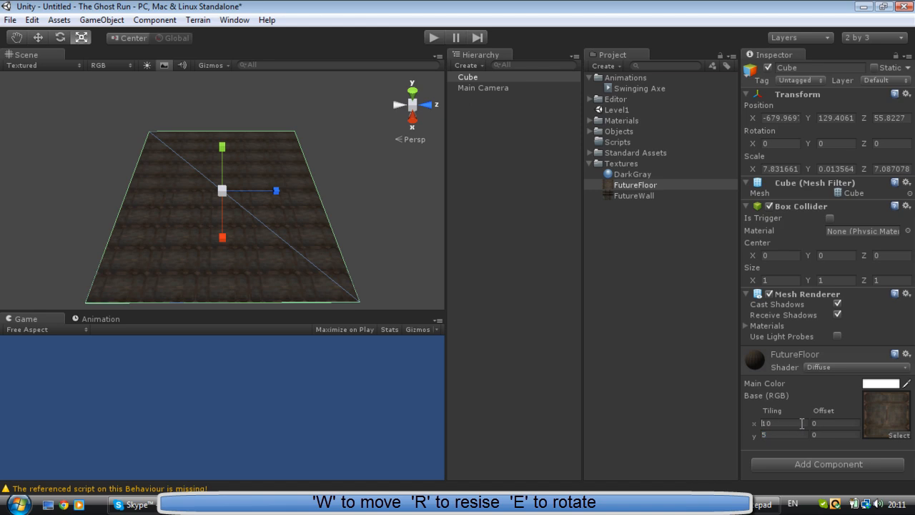
{"action": "left_click", "coordinate": [815, 434]}
{"action": "left_click", "coordinate": [779, 434]}
{"action": "left_click", "coordinate": [335, 161]}
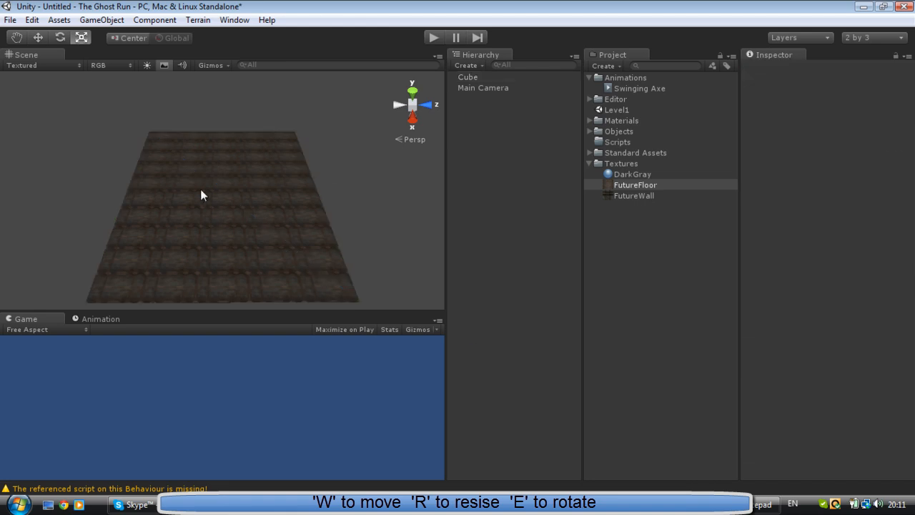
{"action": "right_click_drag", "start_coordinate": [174, 192], "coordinate": [181, 170]}
Narrow the floor slightly along X and look it over from several angles
{"action": "left_click", "coordinate": [221, 186]}
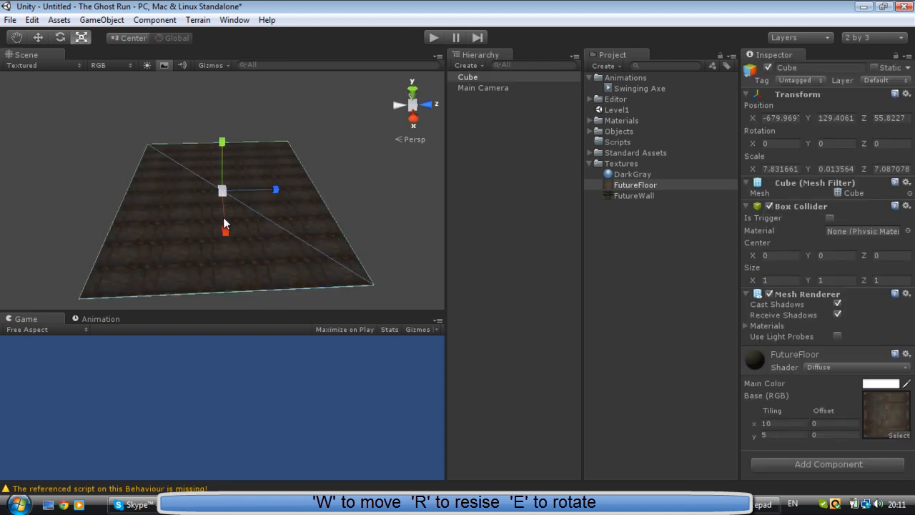
{"action": "left_click_drag", "start_coordinate": [224, 229], "coordinate": [232, 237]}
{"action": "left_click", "coordinate": [337, 215]}
{"action": "right_click_drag", "start_coordinate": [207, 197], "coordinate": [484, 340]}
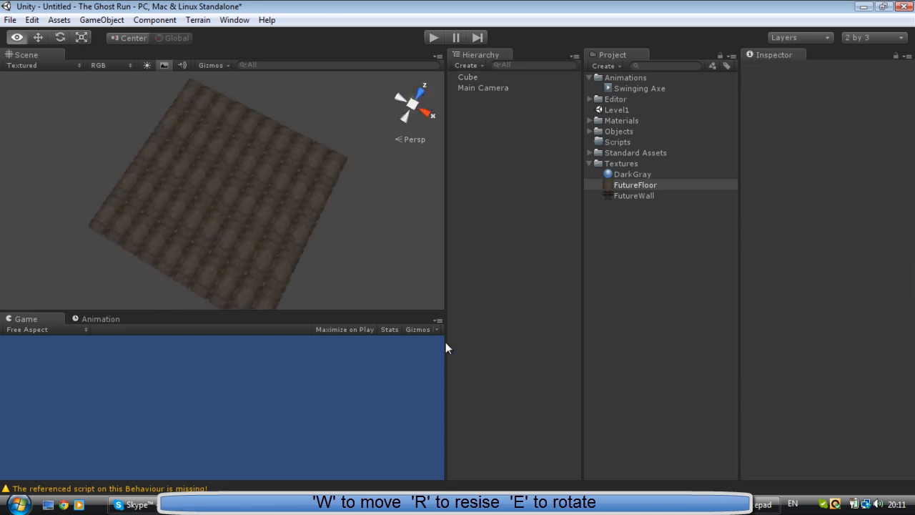
{"action": "left_click_drag", "start_coordinate": [347, 137], "coordinate": [131, 152], "text": "alt"}
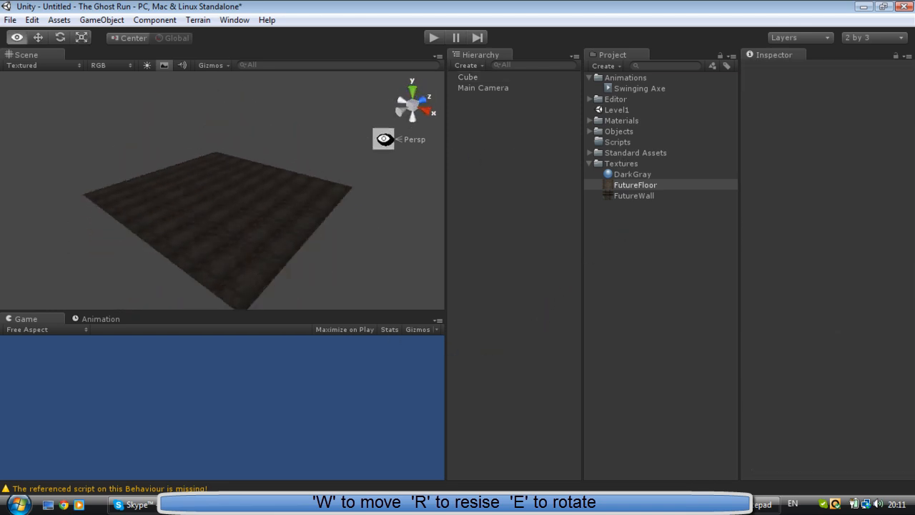
{"action": "mouse_move", "coordinate": [218, 180]}
{"action": "left_mouse_down", "text": "alt"}
{"action": "mouse_move", "coordinate": [213, 241]}
{"action": "mouse_move", "coordinate": [315, 367]}
{"action": "left_mouse_up", "text": "alt"}
{"action": "mouse_move", "coordinate": [314, 286]}
{"action": "left_mouse_down", "text": "alt"}
{"action": "mouse_move", "coordinate": [280, 196]}
{"action": "mouse_move", "coordinate": [241, 204]}
{"action": "left_mouse_up", "text": "alt"}
Duplicate the floor plane and select the copy
{"action": "key", "text": "r"}
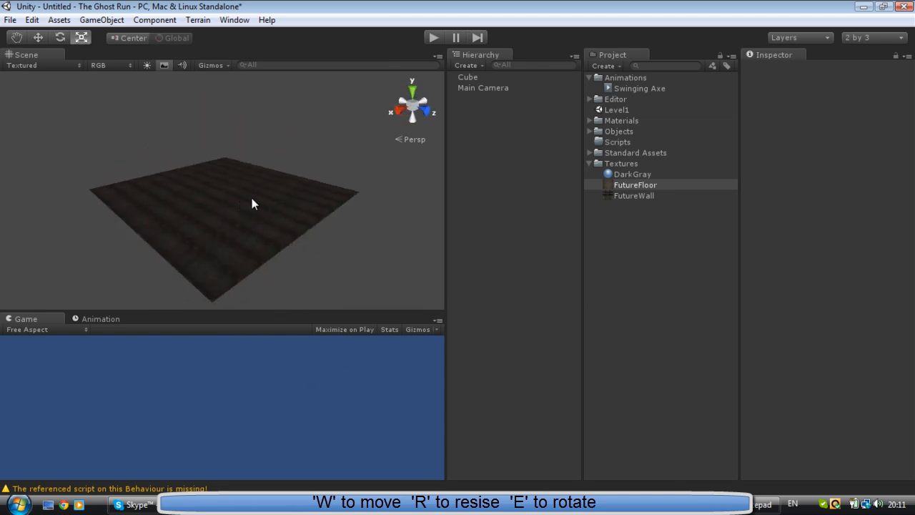
{"action": "left_click", "coordinate": [249, 203]}
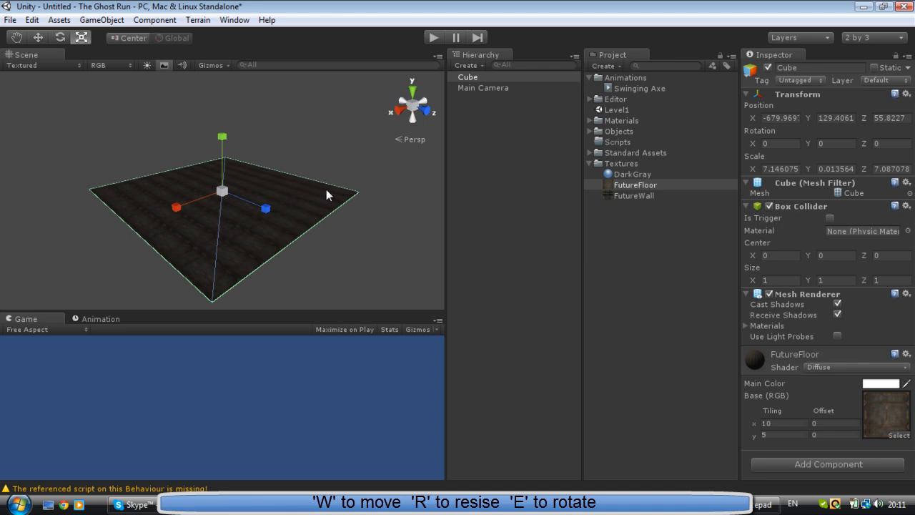
{"action": "key", "text": "ctrl+d"}
{"action": "left_click", "coordinate": [467, 88]}
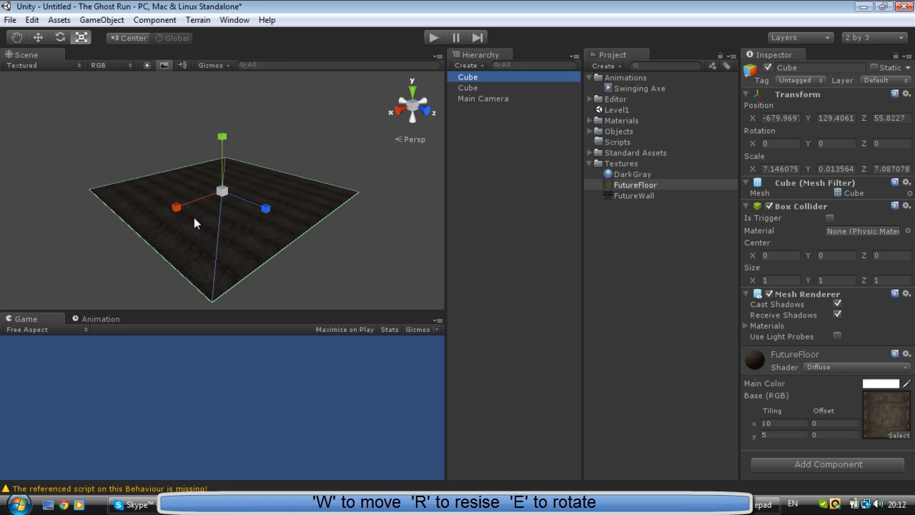
Raise the copy above the floor and rotate it upright to 90 degrees on X
{"action": "key", "text": "w"}
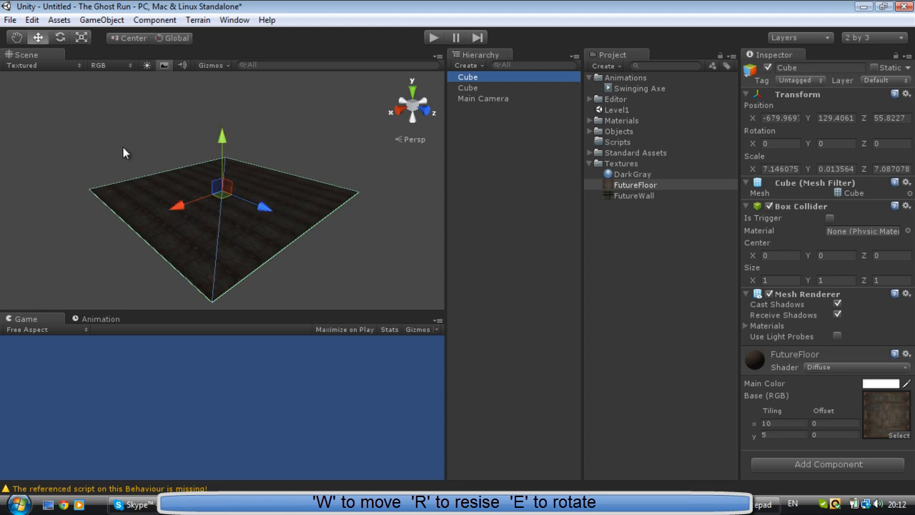
{"action": "mouse_move", "coordinate": [122, 147]}
{"action": "left_mouse_down", "text": "alt"}
{"action": "mouse_move", "coordinate": [293, 113]}
{"action": "mouse_move", "coordinate": [229, 136]}
{"action": "left_mouse_up", "text": "alt"}
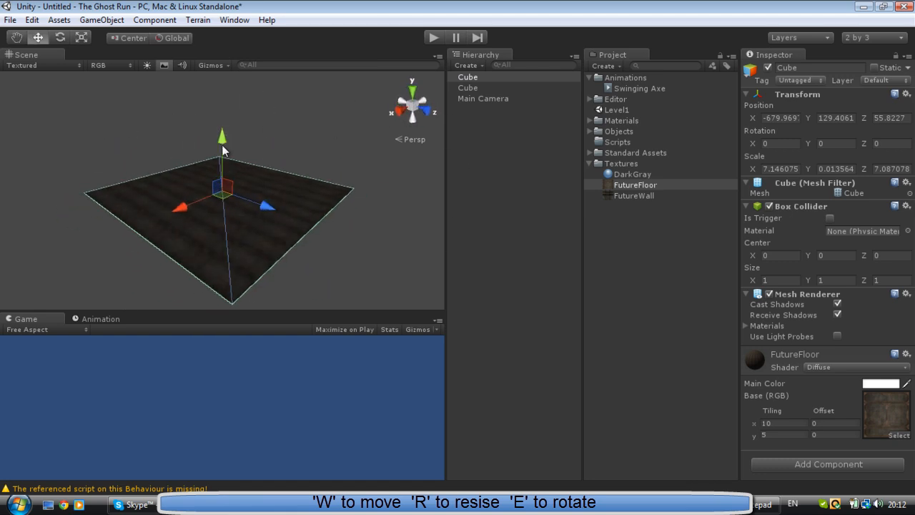
{"action": "left_click_drag", "start_coordinate": [222, 139], "coordinate": [223, 109]}
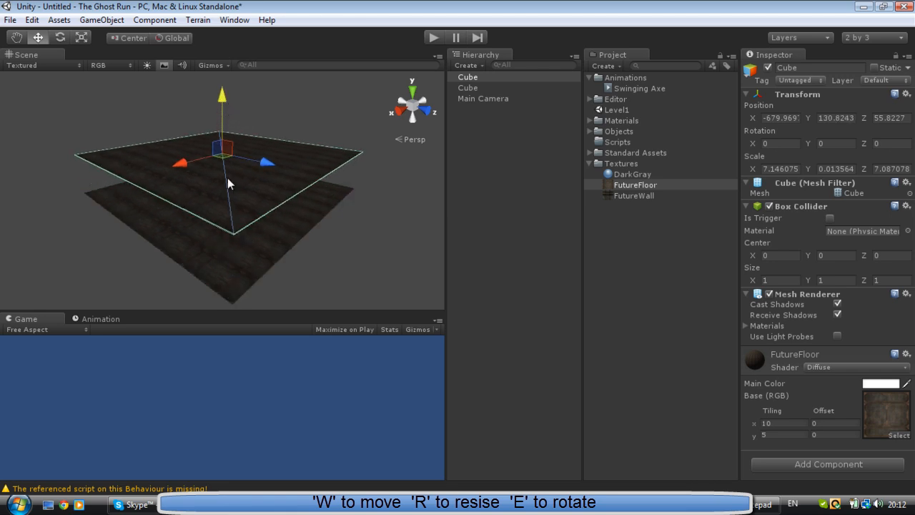
{"action": "key", "text": "e"}
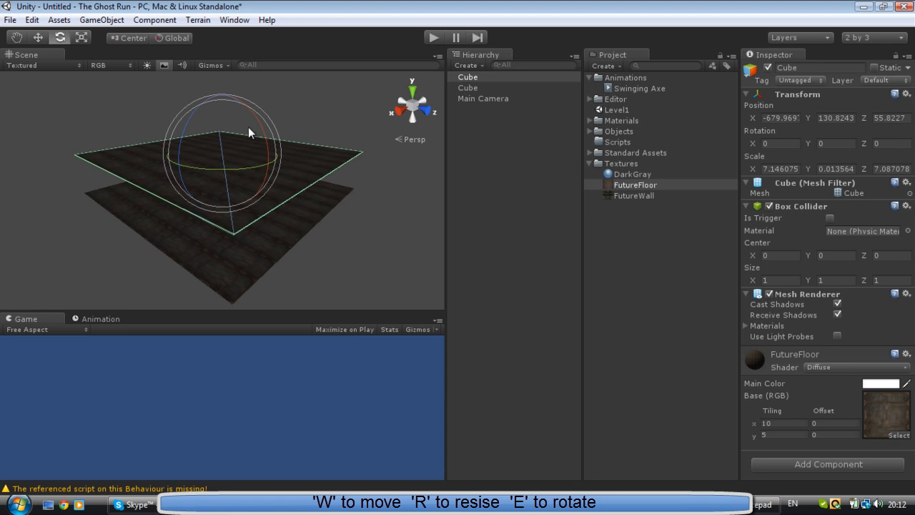
{"action": "left_click_drag", "start_coordinate": [259, 120], "coordinate": [280, 173]}
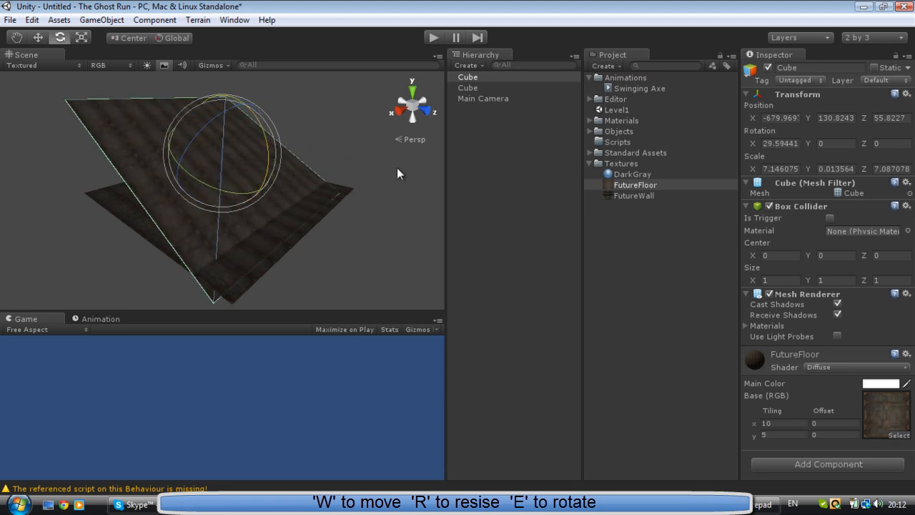
{"action": "left_click", "coordinate": [779, 143]}
{"action": "type", "text": "90"}
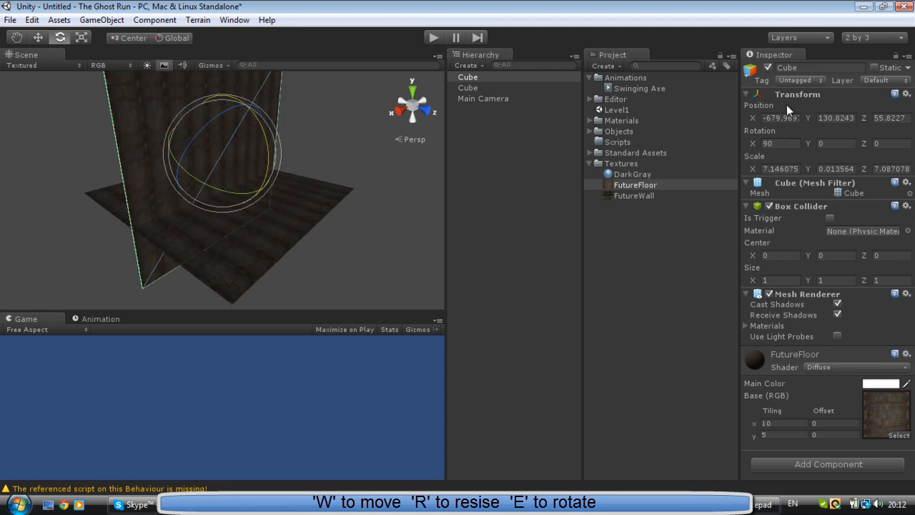
{"action": "type", "text": "r"}
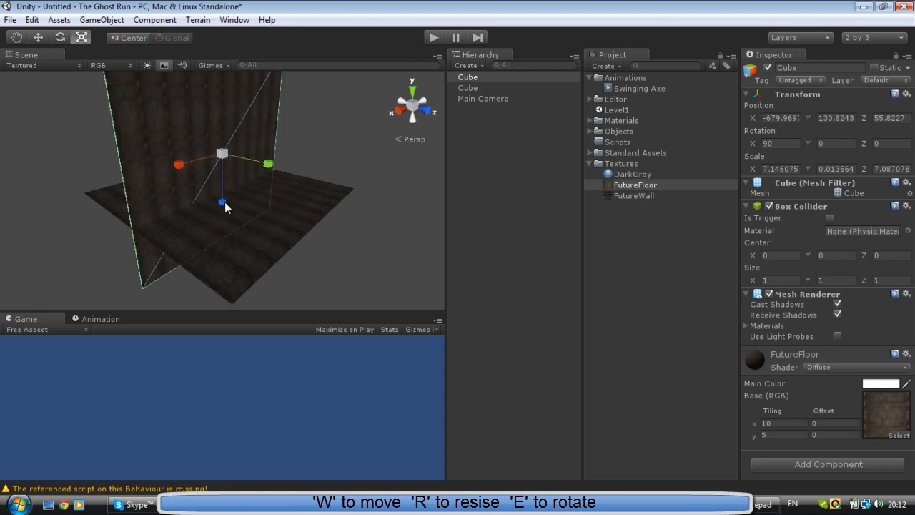
Shorten the upright plane and slide it along Z toward the floor's edge
{"action": "left_click_drag", "start_coordinate": [223, 202], "coordinate": [221, 183]}
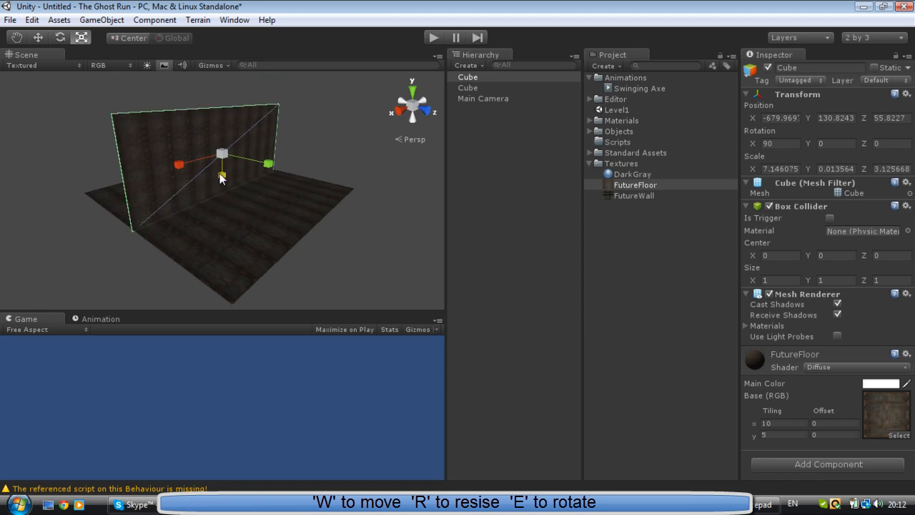
{"action": "right_click_drag", "start_coordinate": [220, 183], "coordinate": [350, 169]}
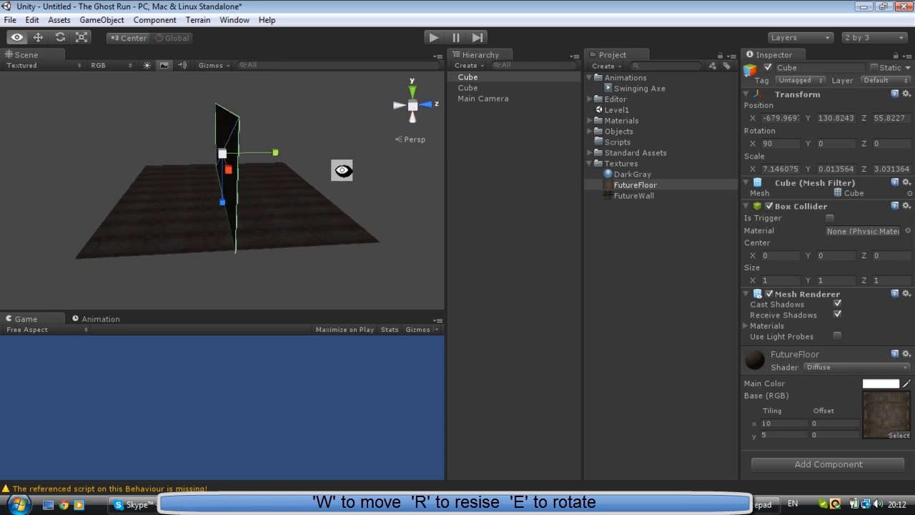
{"action": "key", "text": "w"}
{"action": "left_click_drag", "start_coordinate": [273, 152], "coordinate": [172, 153]}
Check the placement and nudge the wall flush with the floor's far edge
{"action": "left_click", "coordinate": [257, 129]}
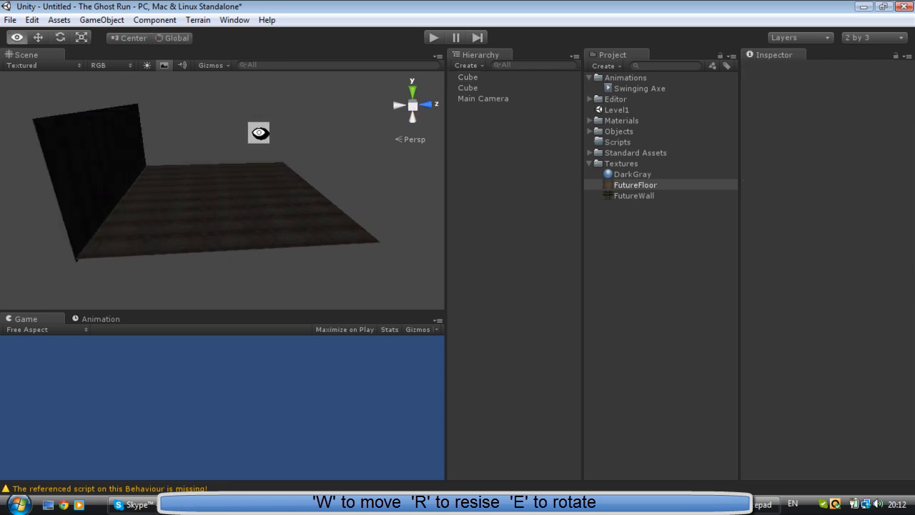
{"action": "mouse_move", "coordinate": [257, 128]}
{"action": "right_mouse_down"}
{"action": "mouse_move", "coordinate": [76, 148]}
{"action": "mouse_move", "coordinate": [336, 122]}
{"action": "right_mouse_up"}
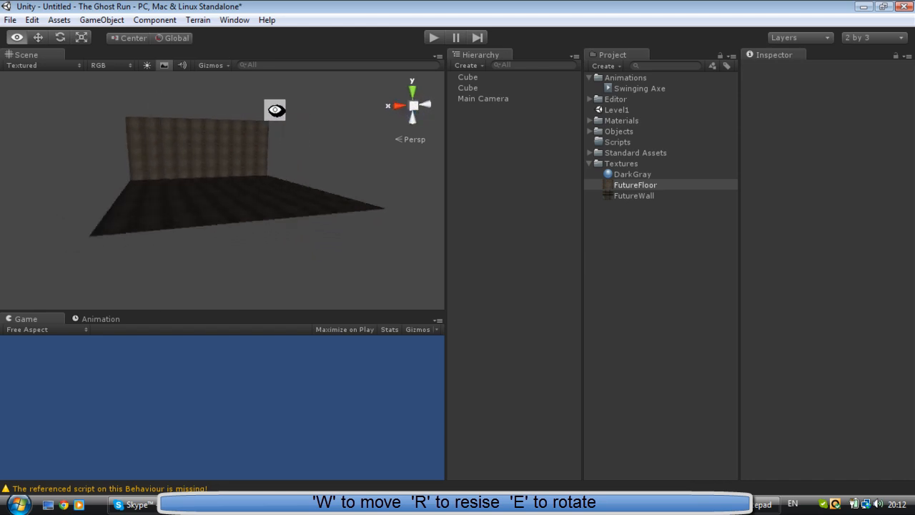
{"action": "right_click_drag", "start_coordinate": [286, 179], "coordinate": [378, 179]}
{"action": "left_click", "coordinate": [212, 140]}
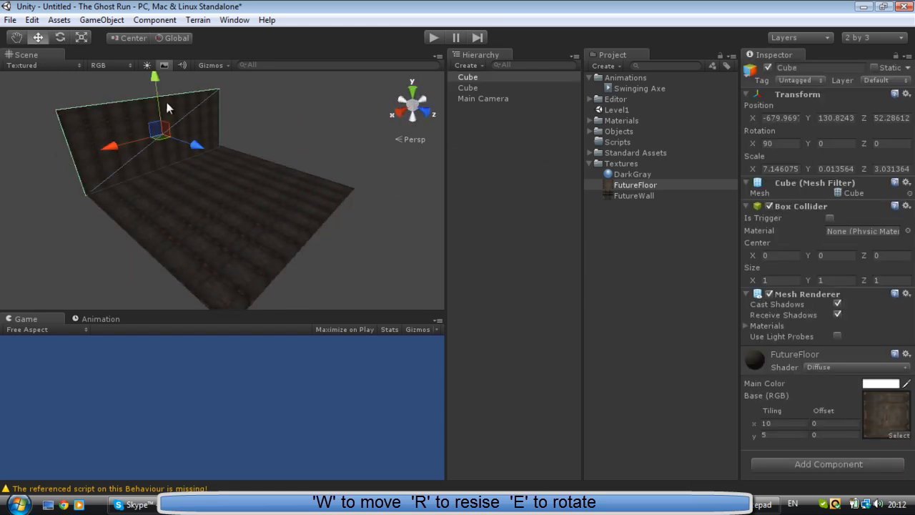
{"action": "mouse_move", "coordinate": [157, 91]}
{"action": "left_mouse_down"}
{"action": "mouse_move", "coordinate": [156, 81]}
{"action": "mouse_move", "coordinate": [158, 100]}
{"action": "left_mouse_up"}
Apply the FutureWall texture to the upright wall
{"action": "left_click", "coordinate": [290, 111]}
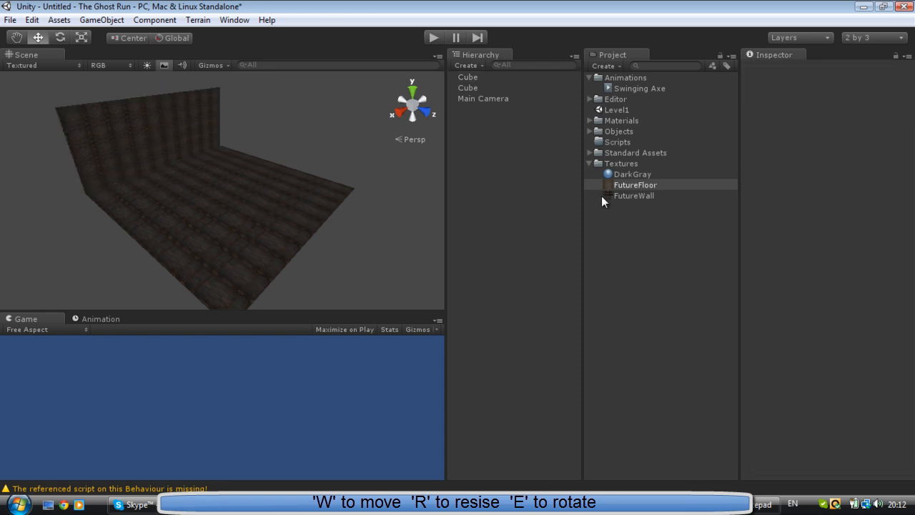
{"action": "left_click_drag", "start_coordinate": [628, 195], "coordinate": [172, 131]}
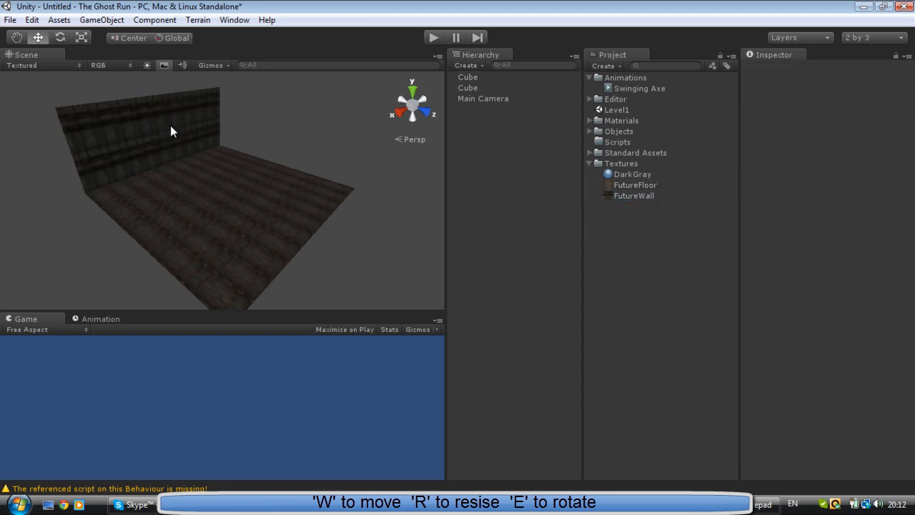
{"action": "left_click", "coordinate": [633, 196]}
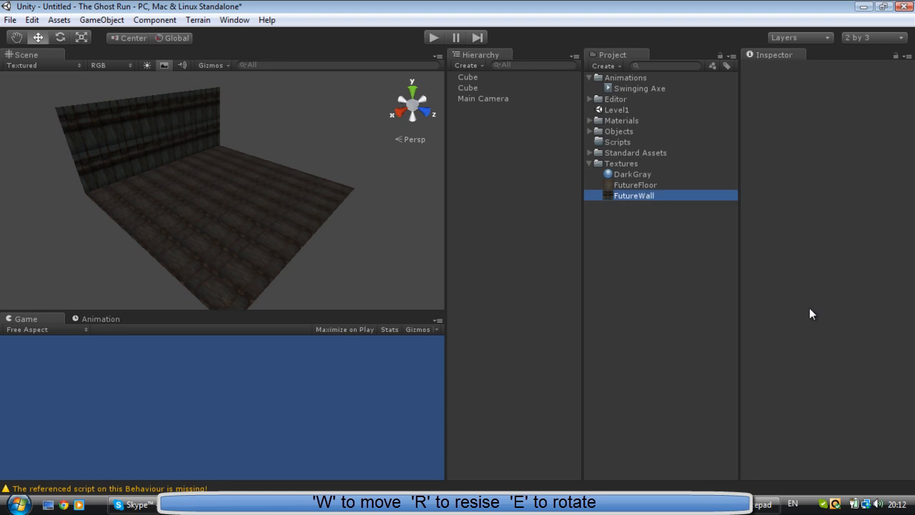
{"action": "left_click", "coordinate": [163, 138]}
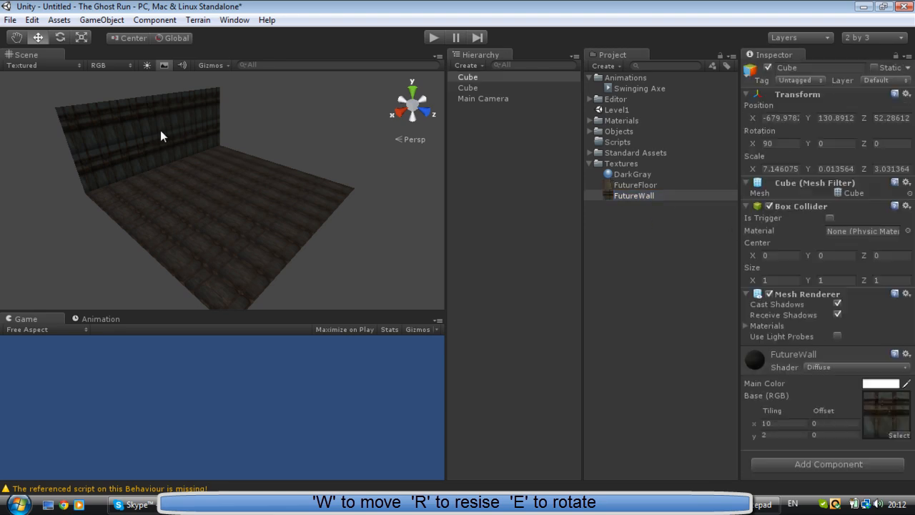
Set the wall material tiling to 4 across and 1 vertically and inspect the textured room
{"action": "left_click", "coordinate": [768, 435]}
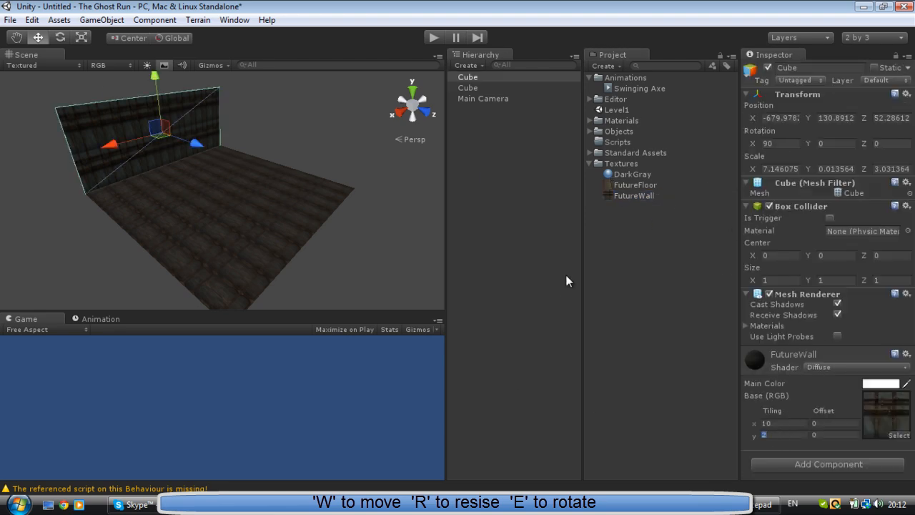
{"action": "type", "text": "1"}
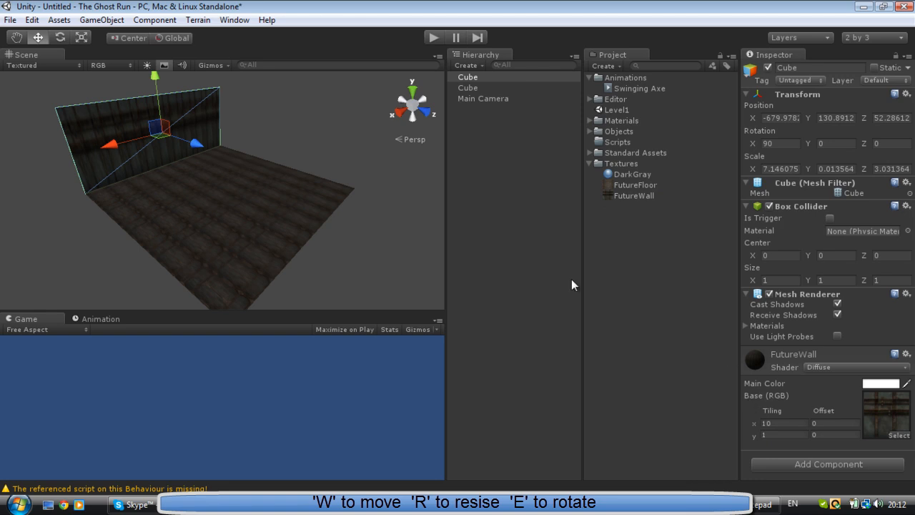
{"action": "left_click", "coordinate": [323, 183]}
{"action": "left_click", "coordinate": [158, 129]}
{"action": "key", "text": "shift+Tab"}
{"action": "type", "text": "4"}
{"action": "left_click", "coordinate": [267, 146]}
{"action": "mouse_move", "coordinate": [154, 146]}
{"action": "right_mouse_down"}
{"action": "mouse_move", "coordinate": [172, 207]}
{"action": "mouse_move", "coordinate": [32, 74]}
{"action": "mouse_move", "coordinate": [65, 79]}
{"action": "right_mouse_up"}
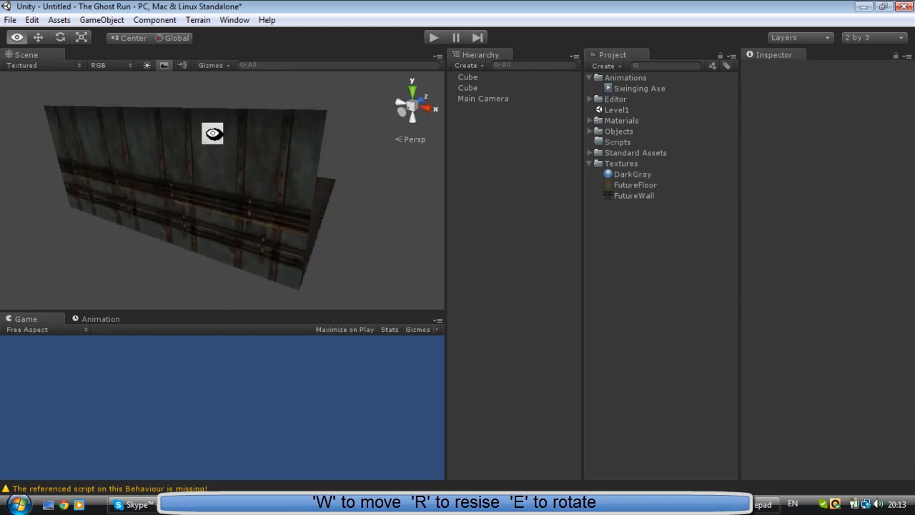
{"action": "right_click_drag", "start_coordinate": [214, 143], "coordinate": [14, 141]}
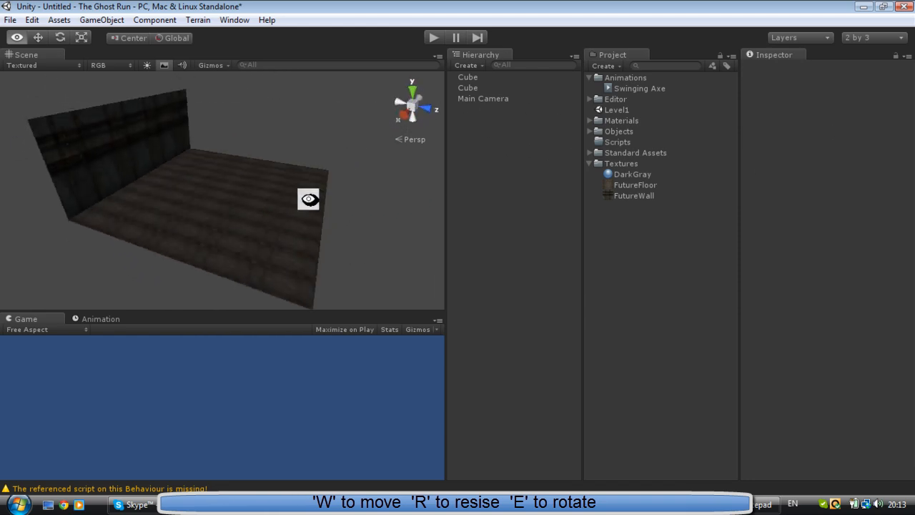
{"action": "right_click_drag", "start_coordinate": [300, 211], "coordinate": [284, 244]}
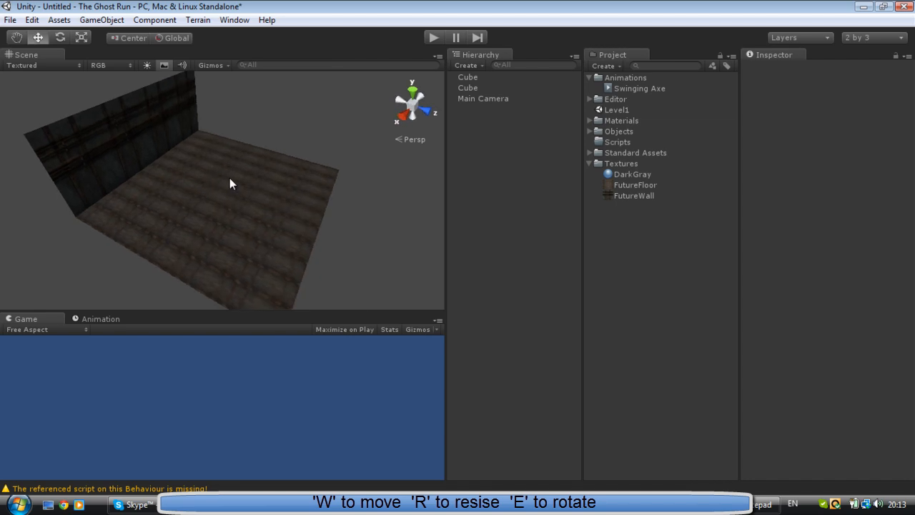
{"action": "right_click_drag", "start_coordinate": [230, 182], "coordinate": [199, 130]}
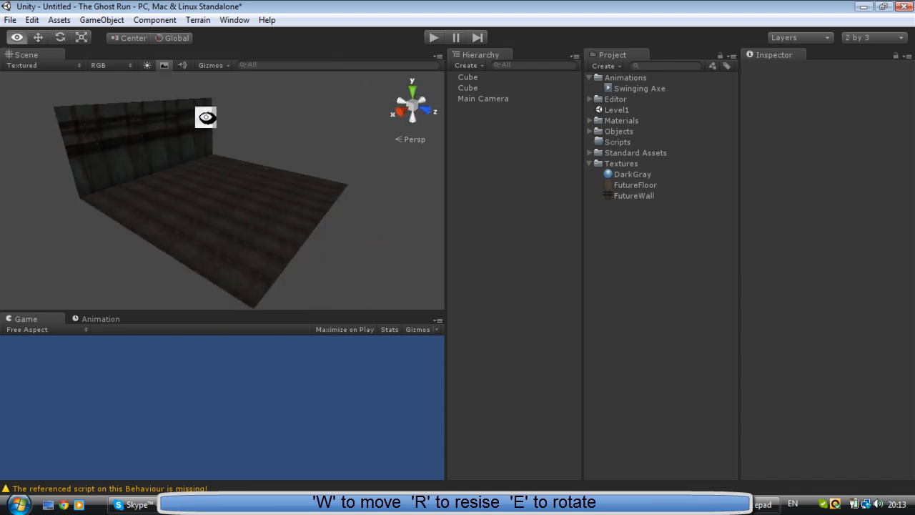
Duplicate the wall and slide the copy across to the other side of the floor
{"action": "left_click", "coordinate": [172, 133]}
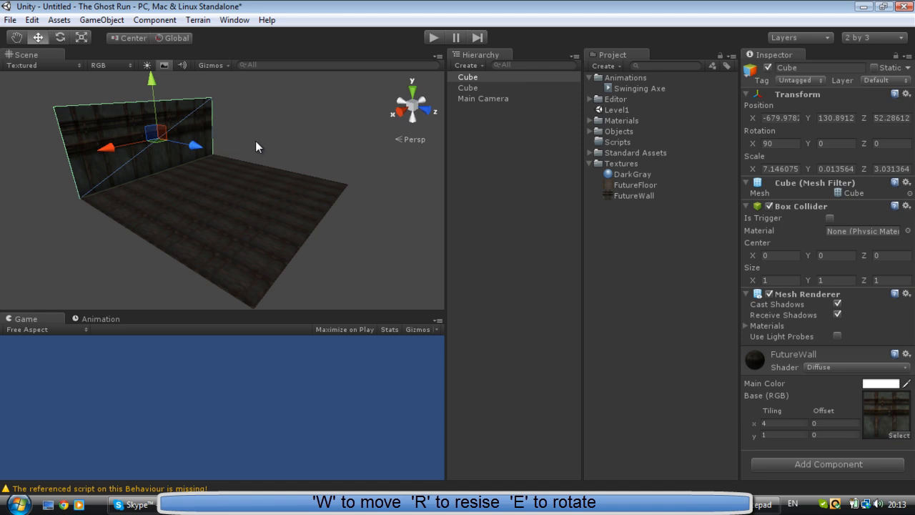
{"action": "key", "text": "ctrl+d"}
{"action": "left_click_drag", "start_coordinate": [196, 149], "coordinate": [283, 194]}
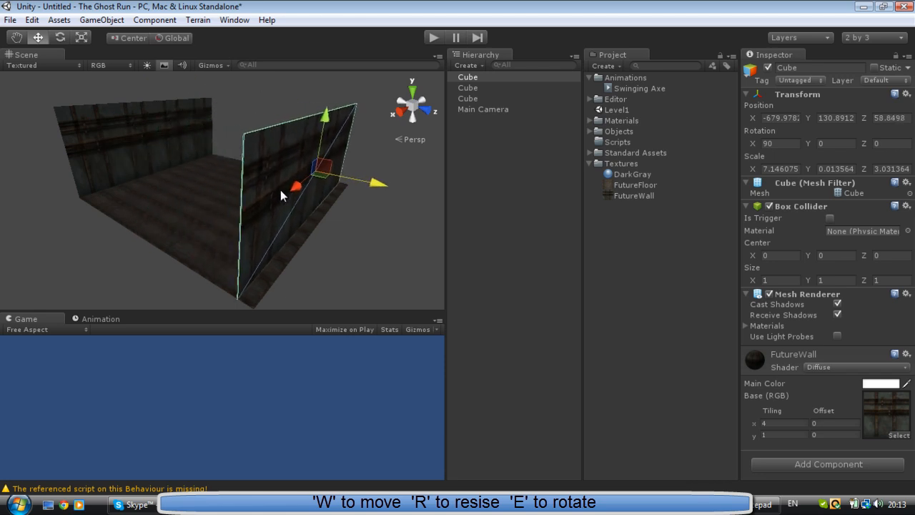
{"action": "scroll", "coordinate": [282, 194], "scroll_direction": "down", "scroll_amount": 3}
{"action": "mouse_move", "coordinate": [223, 214]}
{"action": "right_mouse_down"}
{"action": "mouse_move", "coordinate": [215, 187]}
{"action": "mouse_move", "coordinate": [228, 143]}
{"action": "right_mouse_up"}
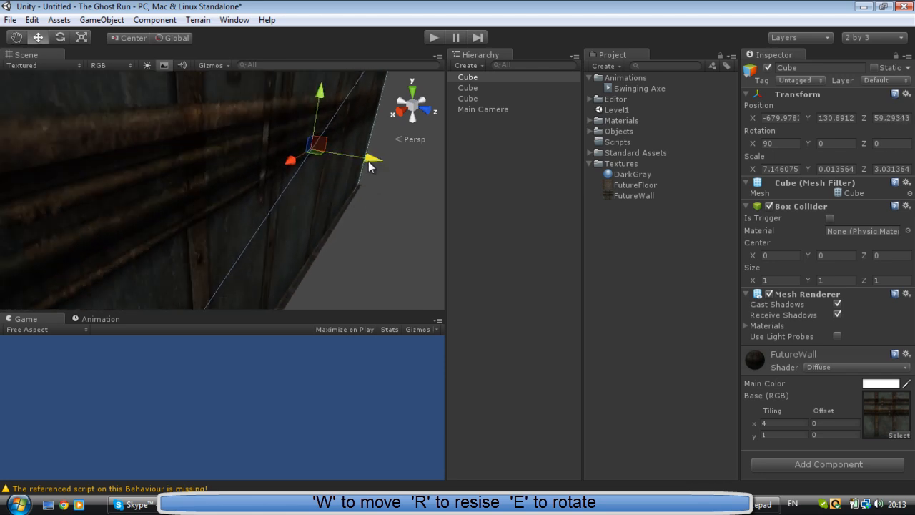
{"action": "left_click_drag", "start_coordinate": [368, 161], "coordinate": [371, 162]}
{"action": "left_click", "coordinate": [372, 198]}
Turn the wall copy about its Y axis so it stands along the floor's side
{"action": "mouse_move", "coordinate": [229, 203]}
{"action": "right_mouse_down"}
{"action": "mouse_move", "coordinate": [360, 207]}
{"action": "mouse_move", "coordinate": [324, 180]}
{"action": "mouse_move", "coordinate": [153, 160]}
{"action": "mouse_move", "coordinate": [160, 175]}
{"action": "mouse_move", "coordinate": [384, 191]}
{"action": "mouse_move", "coordinate": [43, 136]}
{"action": "right_mouse_up"}
{"action": "scroll", "coordinate": [324, 179], "scroll_direction": "down", "scroll_amount": 3}
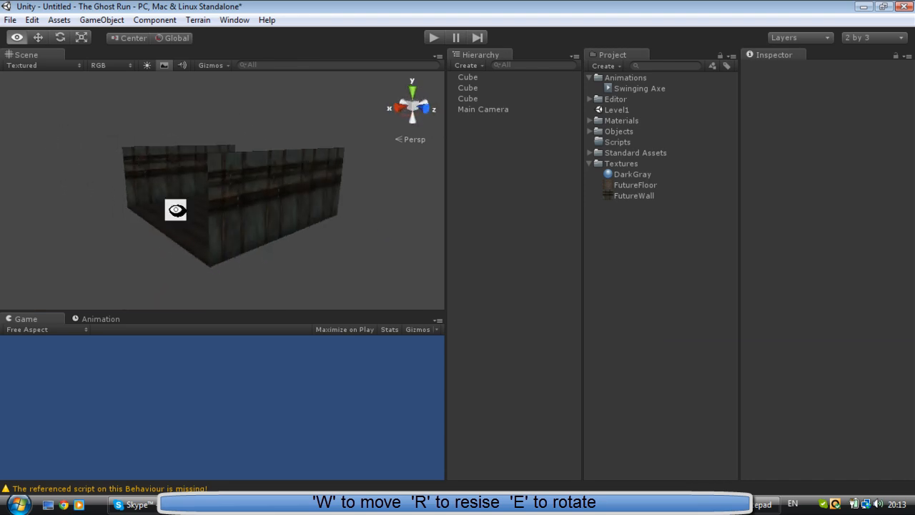
{"action": "mouse_move", "coordinate": [191, 223]}
{"action": "right_mouse_down"}
{"action": "mouse_move", "coordinate": [228, 207]}
{"action": "mouse_move", "coordinate": [400, 229]}
{"action": "mouse_move", "coordinate": [293, 193]}
{"action": "right_mouse_up"}
{"action": "left_click", "coordinate": [293, 179]}
{"action": "key", "text": "e"}
{"action": "left_click_drag", "start_coordinate": [287, 192], "coordinate": [150, 175]}
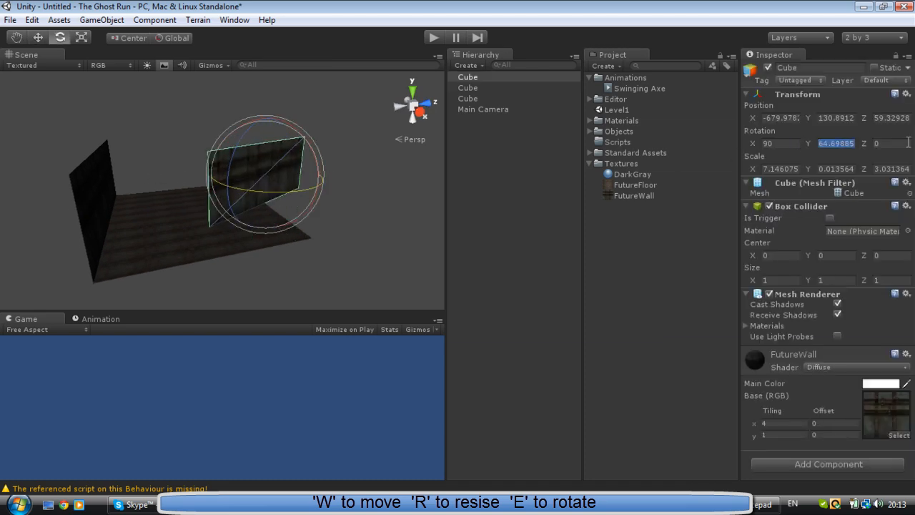
{"action": "type", "text": "90"}
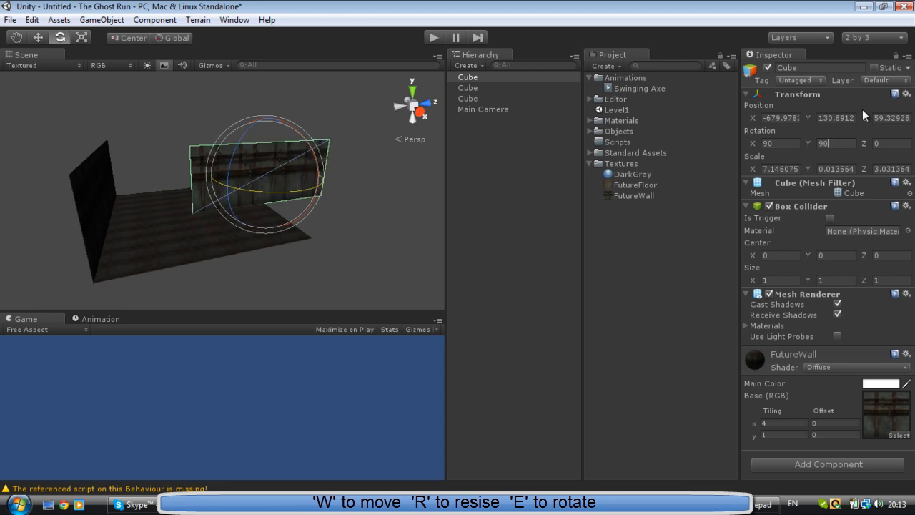
{"action": "key", "text": "BackSpace"}
{"action": "key", "text": "BackSpace"}
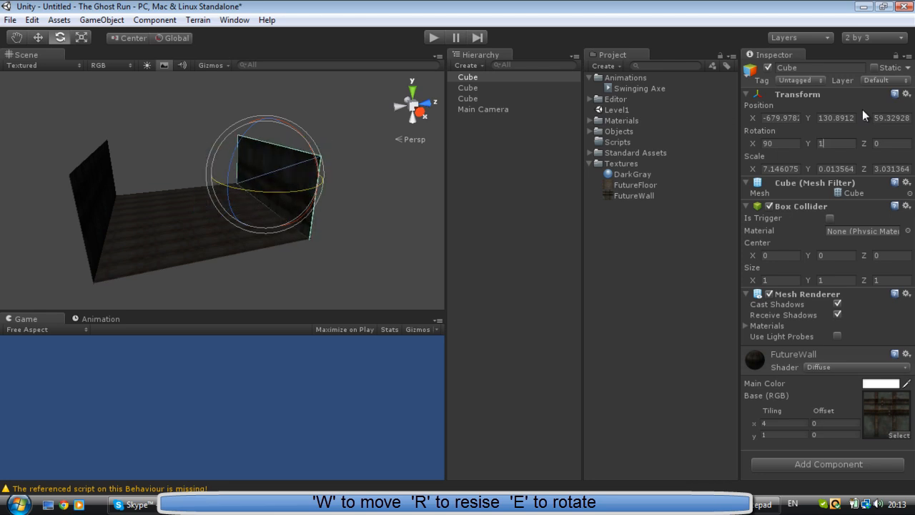
{"action": "type", "text": "180"}
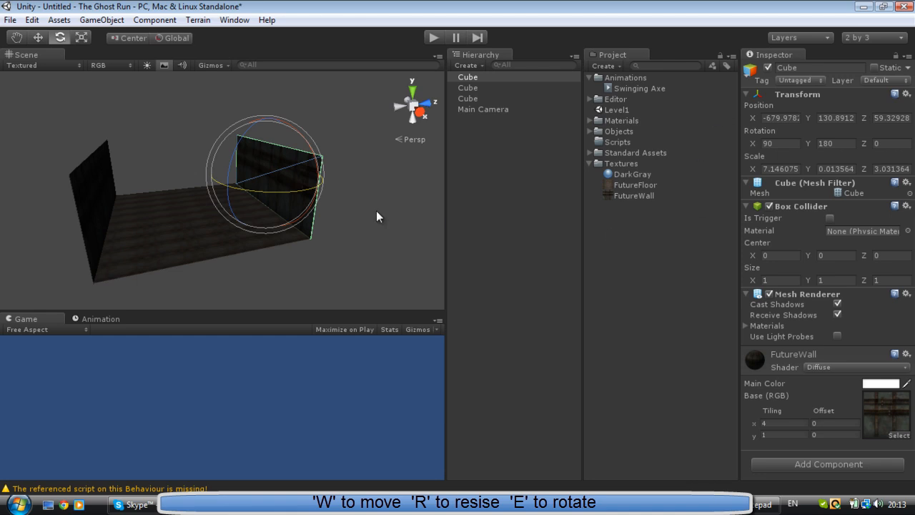
{"action": "left_click", "coordinate": [376, 211]}
Orbit around the room to view the floor with both textured walls
{"action": "mouse_move", "coordinate": [379, 203]}
{"action": "right_mouse_down"}
{"action": "mouse_move", "coordinate": [149, 197]}
{"action": "mouse_move", "coordinate": [79, 157]}
{"action": "mouse_move", "coordinate": [275, 239]}
{"action": "mouse_move", "coordinate": [418, 204]}
{"action": "mouse_move", "coordinate": [904, 167]}
{"action": "right_mouse_up"}
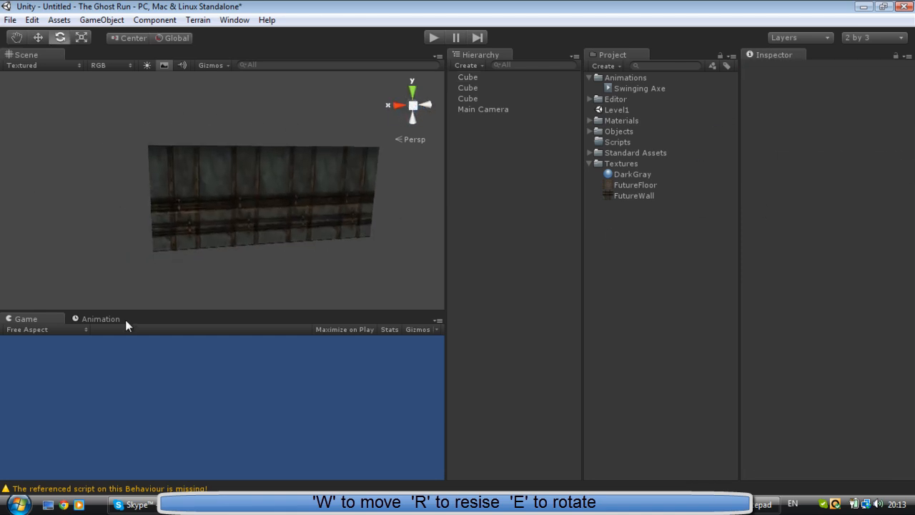
{"action": "mouse_move", "coordinate": [197, 229]}
{"action": "right_mouse_down"}
{"action": "mouse_move", "coordinate": [429, 286]}
{"action": "mouse_move", "coordinate": [465, 271]}
{"action": "mouse_move", "coordinate": [488, 233]}
{"action": "right_mouse_up"}
{"action": "mouse_move", "coordinate": [221, 220]}
{"action": "right_mouse_down"}
{"action": "mouse_move", "coordinate": [41, 205]}
{"action": "mouse_move", "coordinate": [286, 262]}
{"action": "mouse_move", "coordinate": [486, 287]}
{"action": "mouse_move", "coordinate": [544, 322]}
{"action": "mouse_move", "coordinate": [493, 275]}
{"action": "right_mouse_up"}
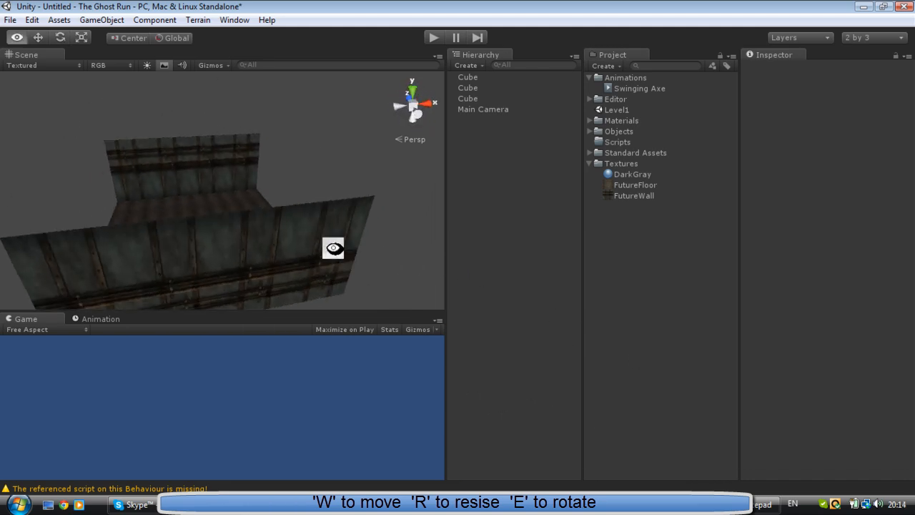
{"action": "mouse_move", "coordinate": [314, 246]}
{"action": "right_mouse_down"}
{"action": "mouse_move", "coordinate": [126, 211]}
{"action": "mouse_move", "coordinate": [215, 214]}
{"action": "mouse_move", "coordinate": [386, 244]}
{"action": "mouse_move", "coordinate": [204, 240]}
{"action": "mouse_move", "coordinate": [322, 228]}
{"action": "right_mouse_up"}
{"action": "mouse_move", "coordinate": [215, 214]}
{"action": "right_mouse_down"}
{"action": "mouse_move", "coordinate": [40, 200]}
{"action": "mouse_move", "coordinate": [73, 221]}
{"action": "right_mouse_up"}
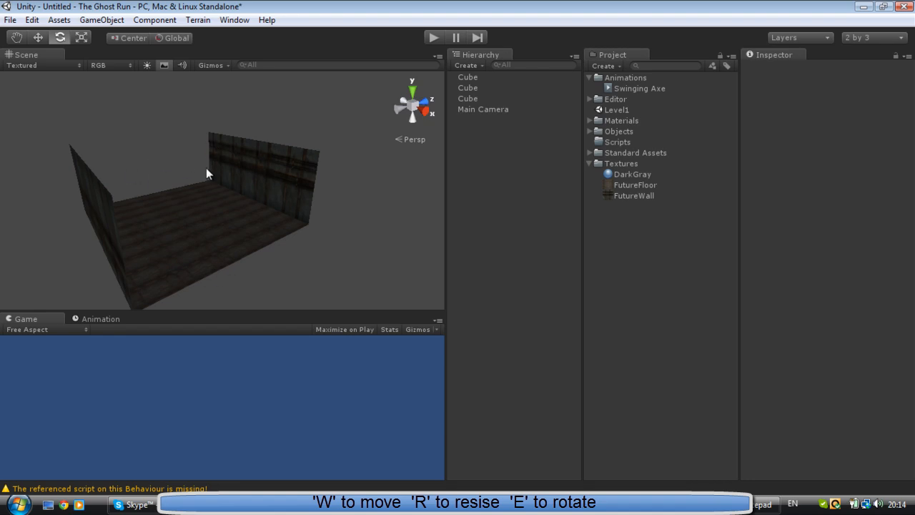
Duplicate the back wall, slide the copy out and set its Y rotation to -90
{"action": "left_click", "coordinate": [258, 176]}
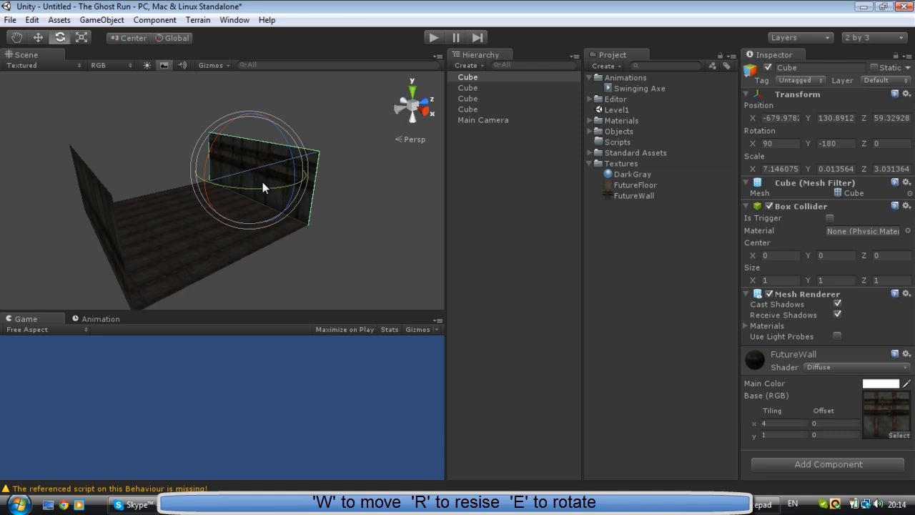
{"action": "key", "text": "w"}
{"action": "key", "text": "ctrl+d"}
{"action": "left_click_drag", "start_coordinate": [286, 168], "coordinate": [227, 184]}
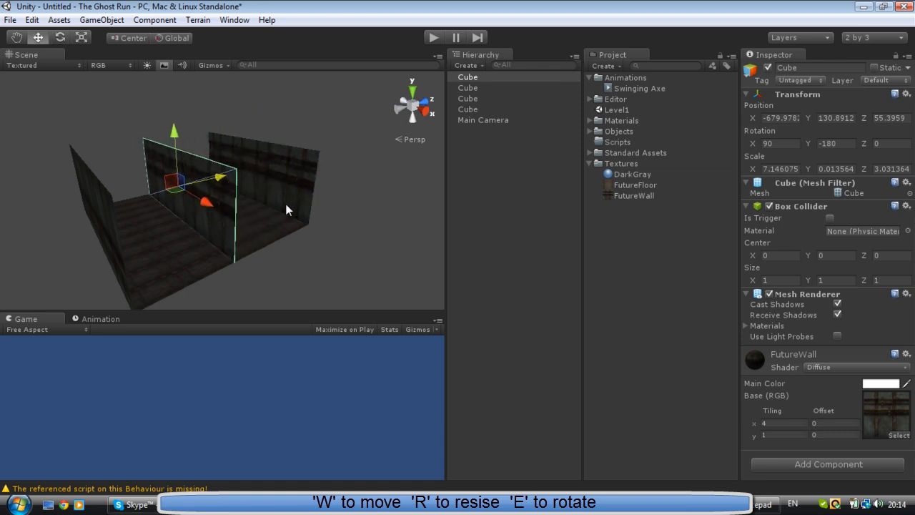
{"action": "key", "text": "e"}
{"action": "left_click_drag", "start_coordinate": [216, 200], "coordinate": [123, 207]}
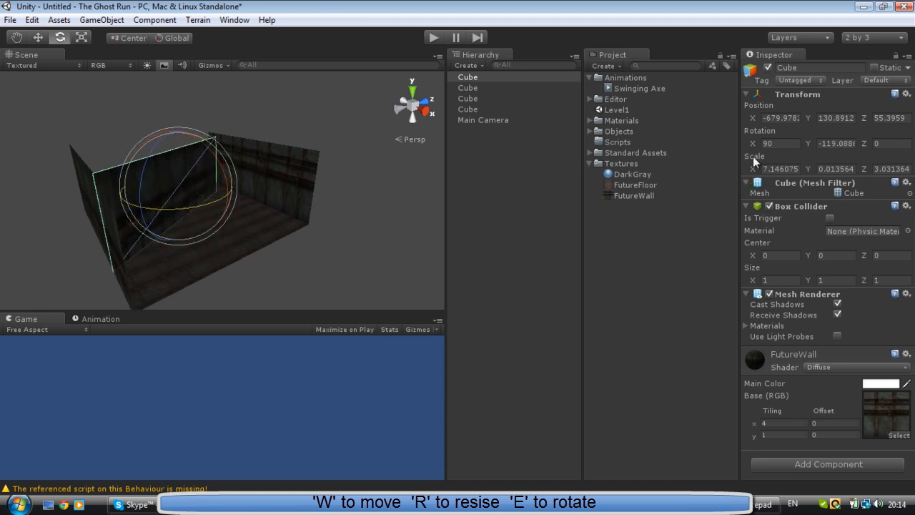
{"action": "left_click_drag", "start_coordinate": [825, 144], "coordinate": [865, 144]}
{"action": "key", "text": "BackSpace"}
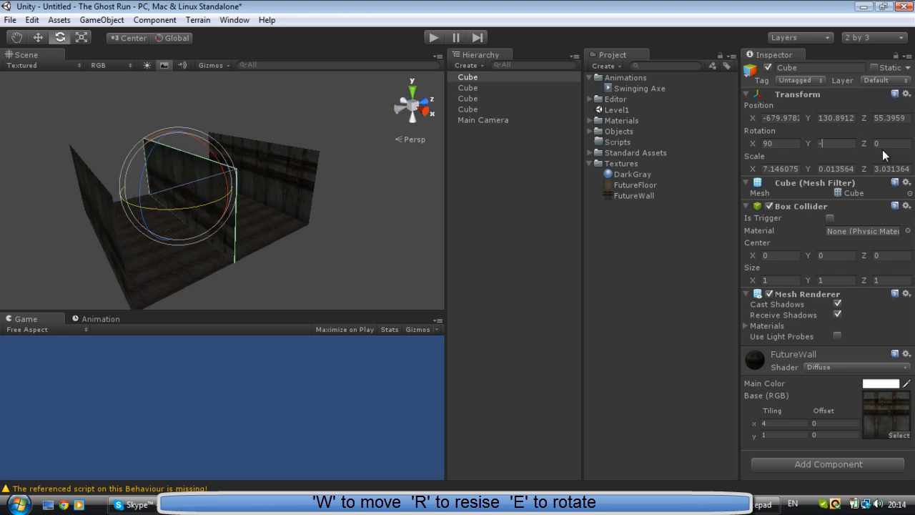
{"action": "type", "text": "90"}
Move the turned wall onto the open side so it meets the others, closing a third side
{"action": "right_click_drag", "start_coordinate": [178, 200], "coordinate": [355, 245]}
{"action": "key", "text": "w"}
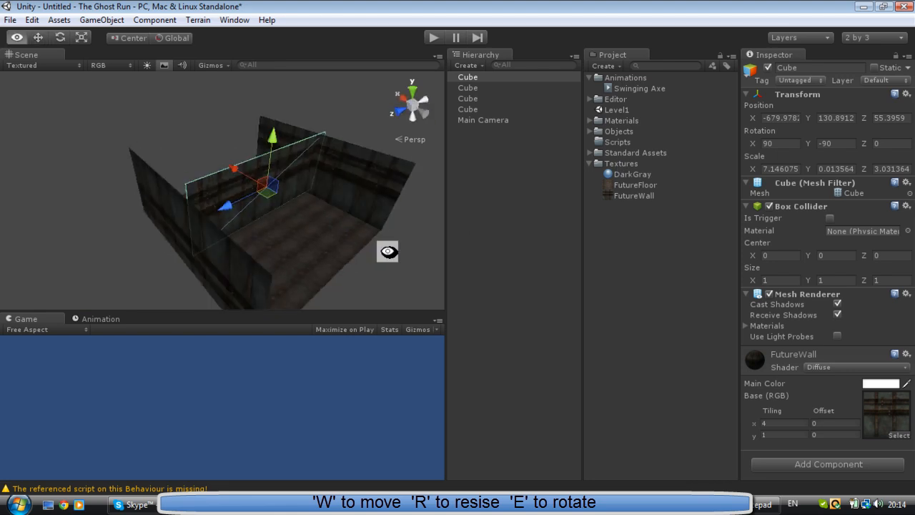
{"action": "right_click_drag", "start_coordinate": [300, 249], "coordinate": [208, 161]}
{"action": "left_click_drag", "start_coordinate": [174, 154], "coordinate": [128, 148]}
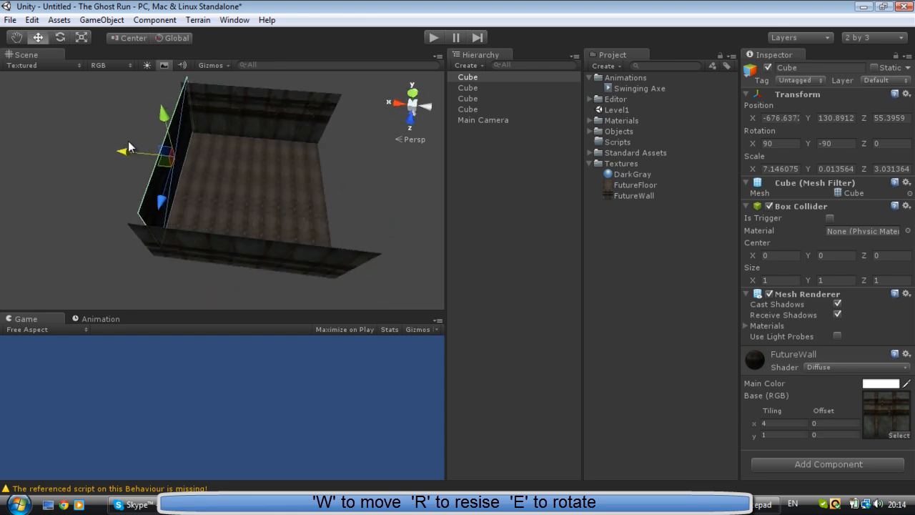
{"action": "mouse_move", "coordinate": [143, 150]}
{"action": "right_mouse_down"}
{"action": "mouse_move", "coordinate": [165, 122]}
{"action": "mouse_move", "coordinate": [245, 220]}
{"action": "right_mouse_up"}
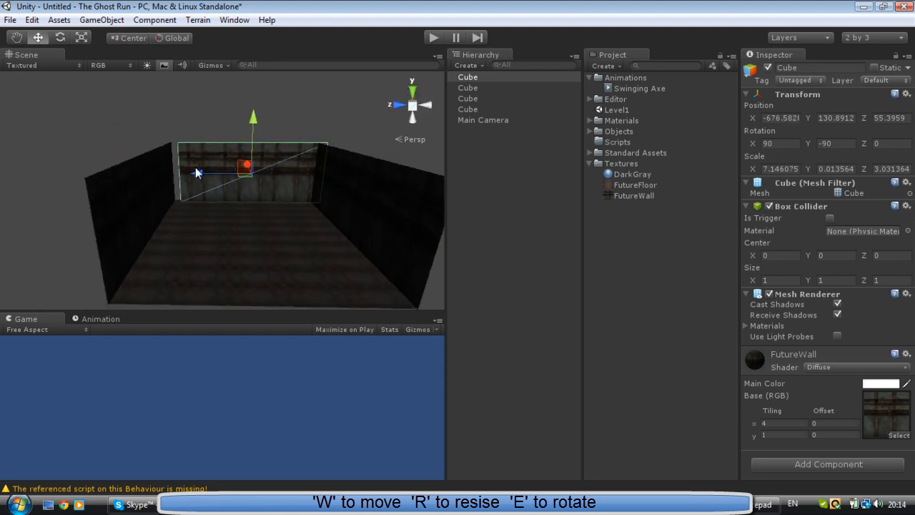
{"action": "left_click_drag", "start_coordinate": [198, 173], "coordinate": [190, 173]}
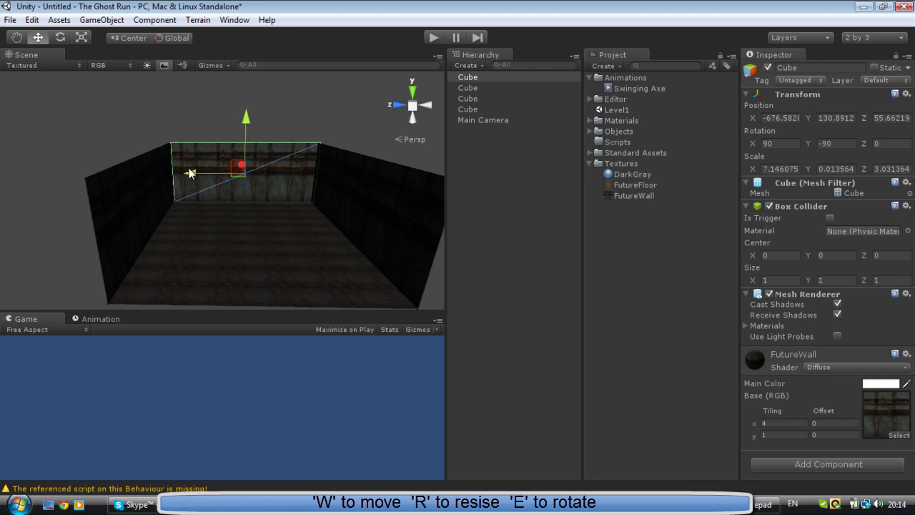
{"action": "left_click", "coordinate": [68, 100]}
{"action": "scroll", "coordinate": [254, 165], "scroll_direction": "up", "scroll_amount": 8}
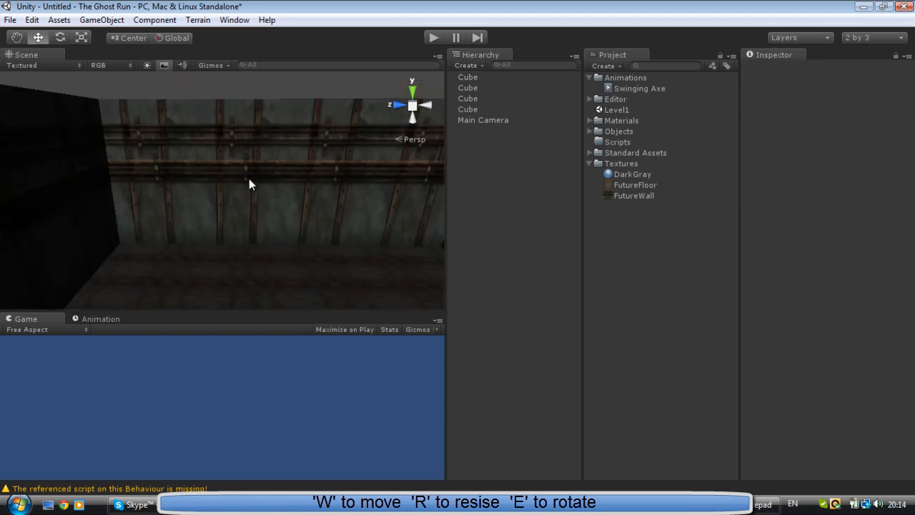
{"action": "right_click_drag", "start_coordinate": [249, 184], "coordinate": [296, 286]}
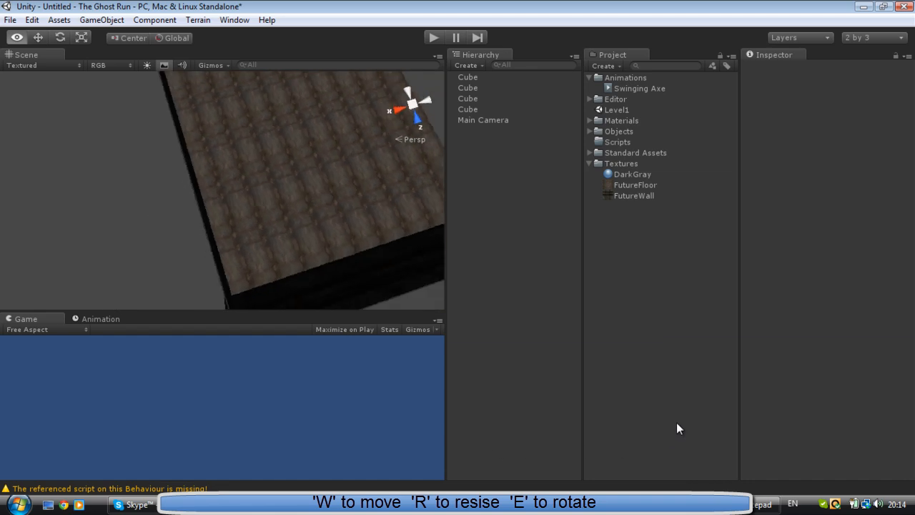
{"action": "mouse_move", "coordinate": [286, 215]}
{"action": "right_mouse_down"}
{"action": "mouse_move", "coordinate": [70, 174]}
{"action": "mouse_move", "coordinate": [389, 196]}
{"action": "mouse_move", "coordinate": [146, 197]}
{"action": "mouse_move", "coordinate": [357, 272]}
{"action": "mouse_move", "coordinate": [258, 184]}
{"action": "mouse_move", "coordinate": [164, 140]}
{"action": "mouse_move", "coordinate": [75, 178]}
{"action": "mouse_move", "coordinate": [182, 275]}
{"action": "mouse_move", "coordinate": [221, 238]}
{"action": "mouse_move", "coordinate": [225, 222]}
{"action": "right_mouse_up"}
{"action": "scroll", "coordinate": [244, 152], "scroll_direction": "down", "scroll_amount": 5}
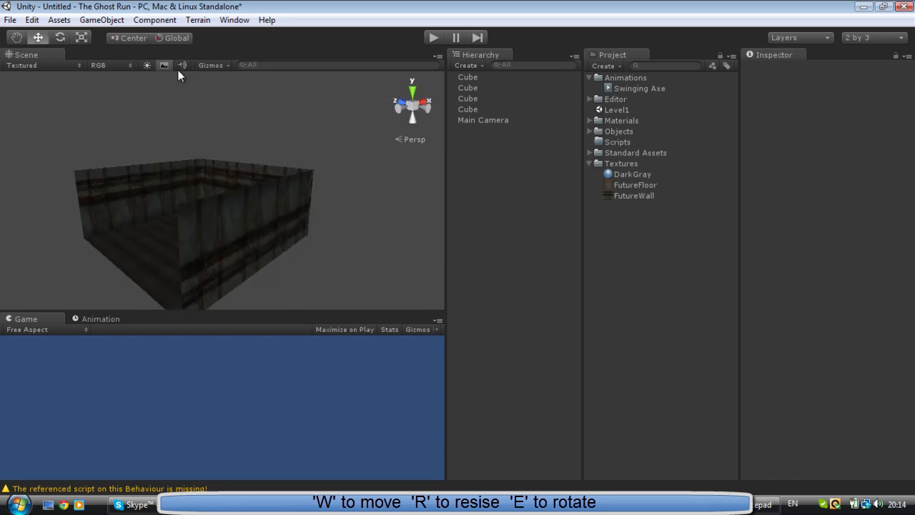
Turn off Scene-view lighting and move the view in closer to the room
{"action": "left_click", "coordinate": [147, 66]}
{"action": "middle_click_drag", "start_coordinate": [227, 221], "coordinate": [243, 169]}
{"action": "key", "text": "w"}
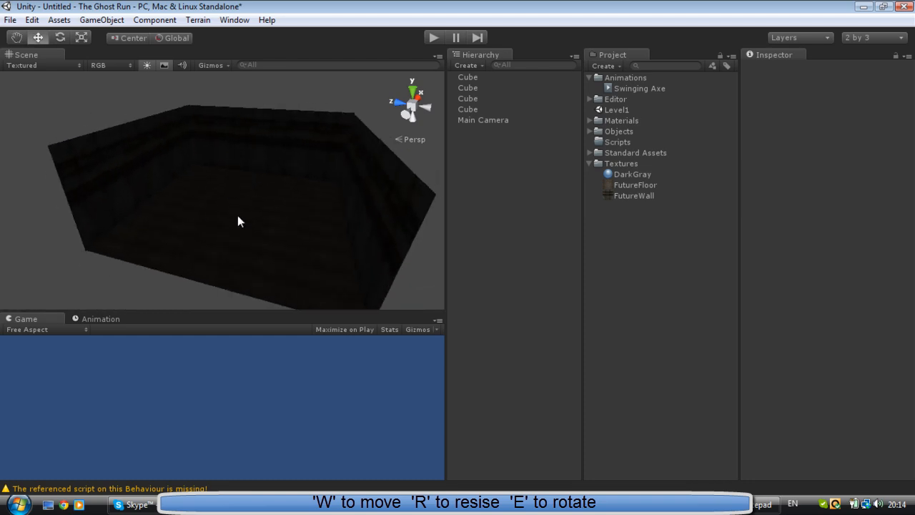
Set the floor material tiling to 5 by 3
{"action": "left_click", "coordinate": [237, 214]}
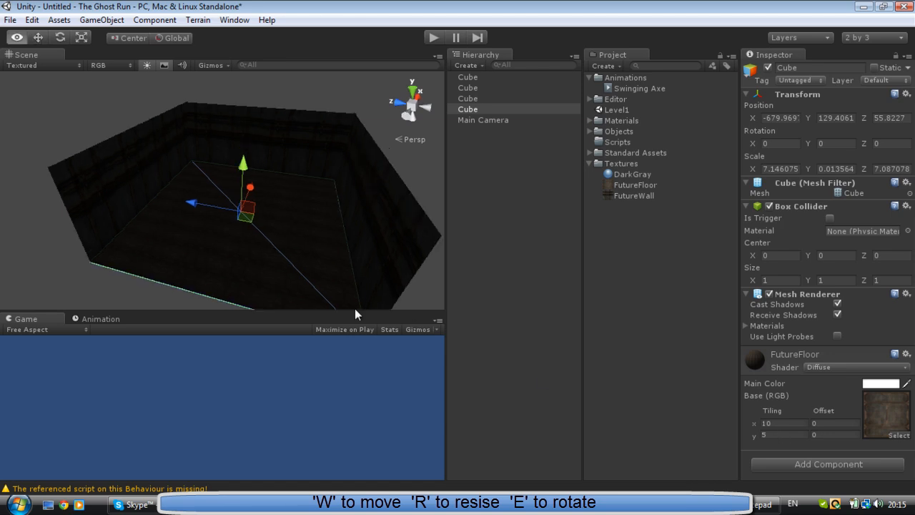
{"action": "key", "text": "Up"}
{"action": "key", "text": "Up"}
{"action": "key", "text": "Up"}
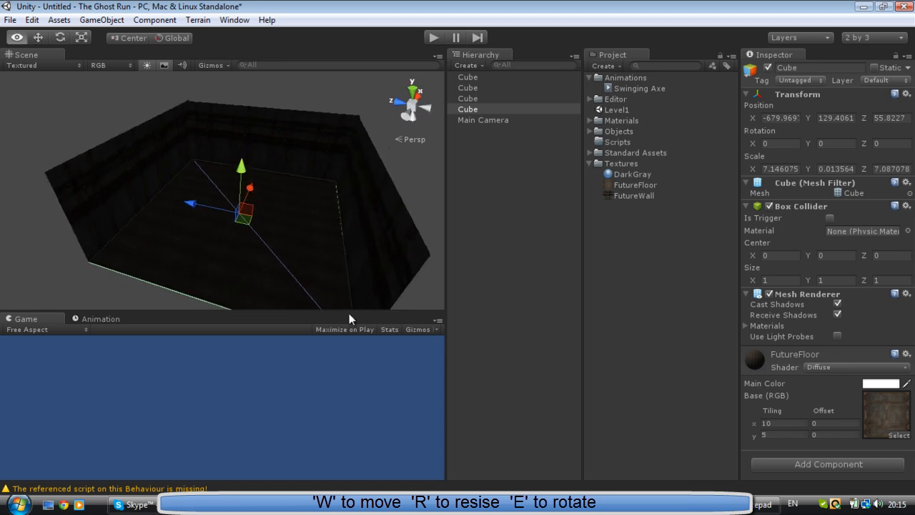
{"action": "key", "text": "w"}
{"action": "type", "text": "5"}
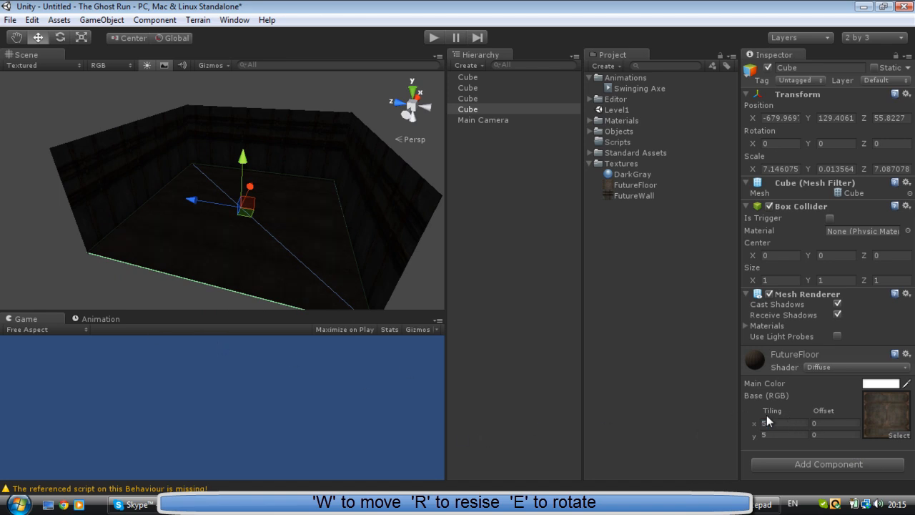
{"action": "type", "text": "2"}
{"action": "key", "text": "BackSpace"}
{"action": "type", "text": "3"}
{"action": "left_click", "coordinate": [107, 229]}
{"action": "mouse_move", "coordinate": [107, 229]}
{"action": "left_mouse_down", "text": "alt"}
{"action": "mouse_move", "coordinate": [127, 313]}
{"action": "mouse_move", "coordinate": [135, 286]}
{"action": "left_mouse_up", "text": "alt"}
Nudge the floor slab slightly along Z
{"action": "left_click", "coordinate": [184, 245]}
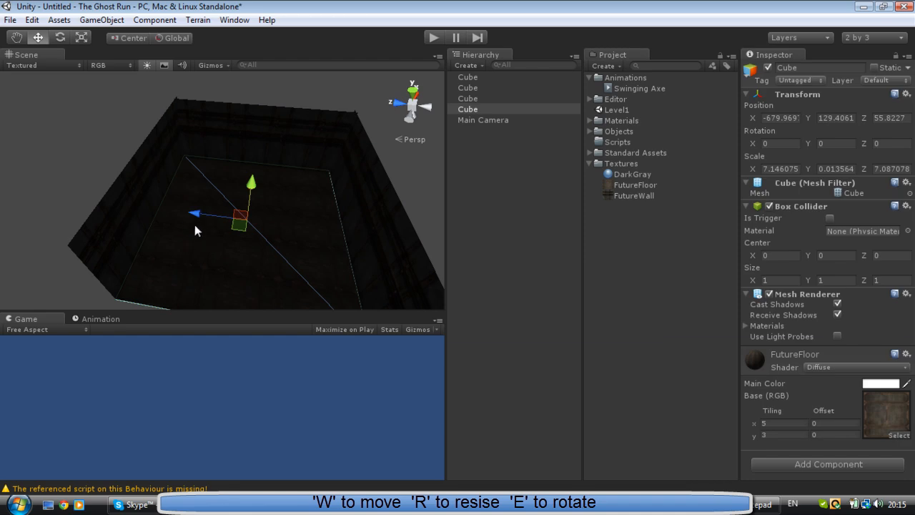
{"action": "mouse_move", "coordinate": [195, 221]}
{"action": "left_mouse_down"}
{"action": "mouse_move", "coordinate": [177, 187]}
{"action": "mouse_move", "coordinate": [200, 294]}
{"action": "mouse_move", "coordinate": [155, 127]}
{"action": "mouse_move", "coordinate": [146, 139]}
{"action": "left_mouse_up"}
{"action": "key", "text": "r"}
{"action": "left_click", "coordinate": [74, 147]}
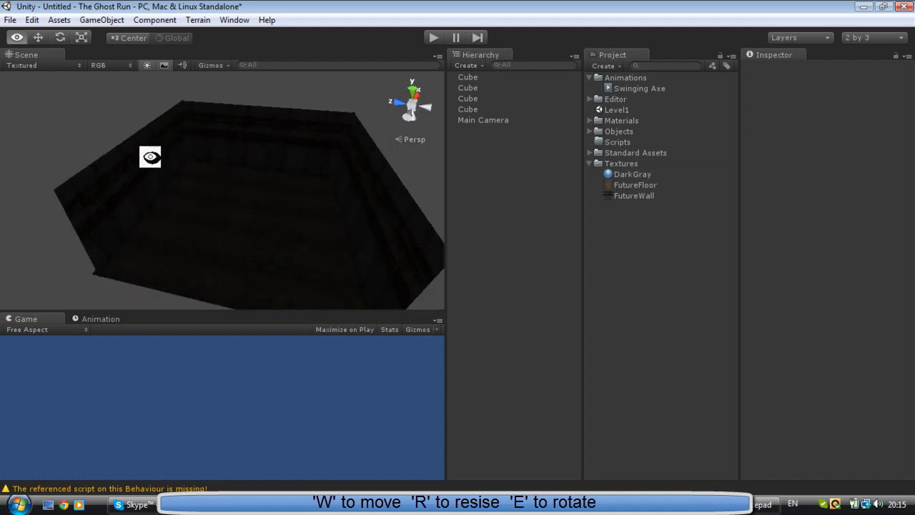
Rename the floor cube to Floor
{"action": "left_click", "coordinate": [468, 110]}
{"action": "type", "text": "Floor"}
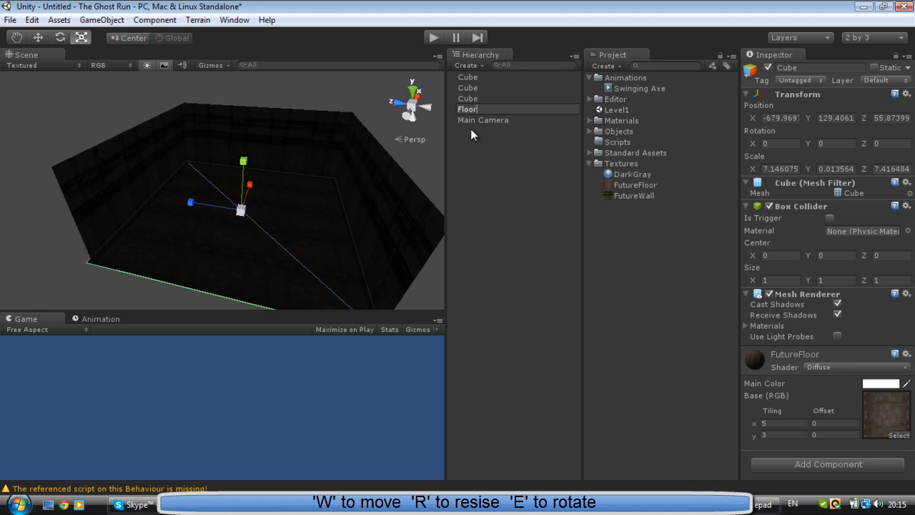
{"action": "key", "text": "Return"}
{"action": "left_click", "coordinate": [494, 136]}
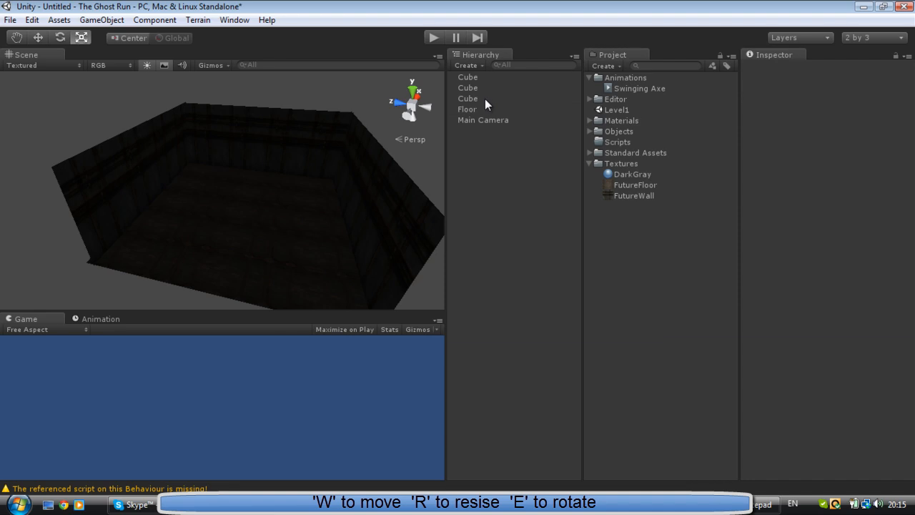
Rename the two side wall cubes to Wall1 and Wall2
{"action": "left_click", "coordinate": [487, 99]}
{"action": "left_click", "coordinate": [495, 102]}
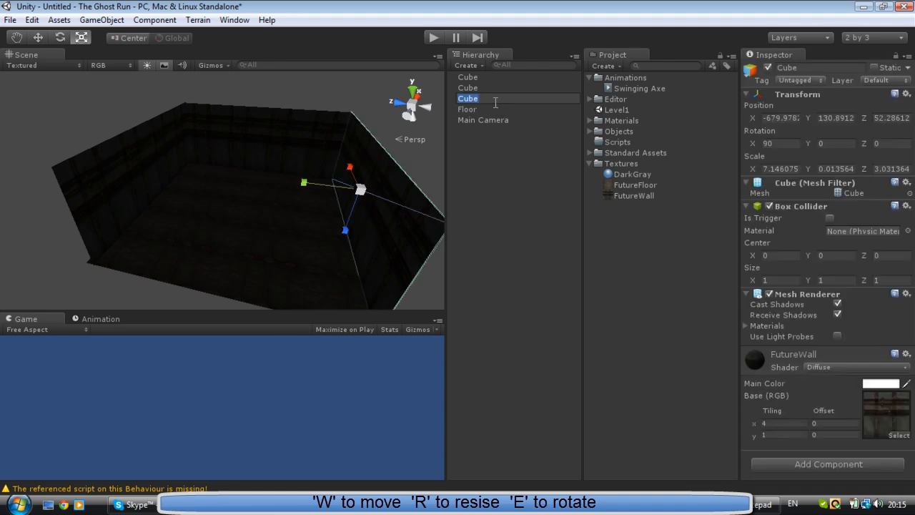
{"action": "type", "text": "Wall1"}
{"action": "key", "text": "Return"}
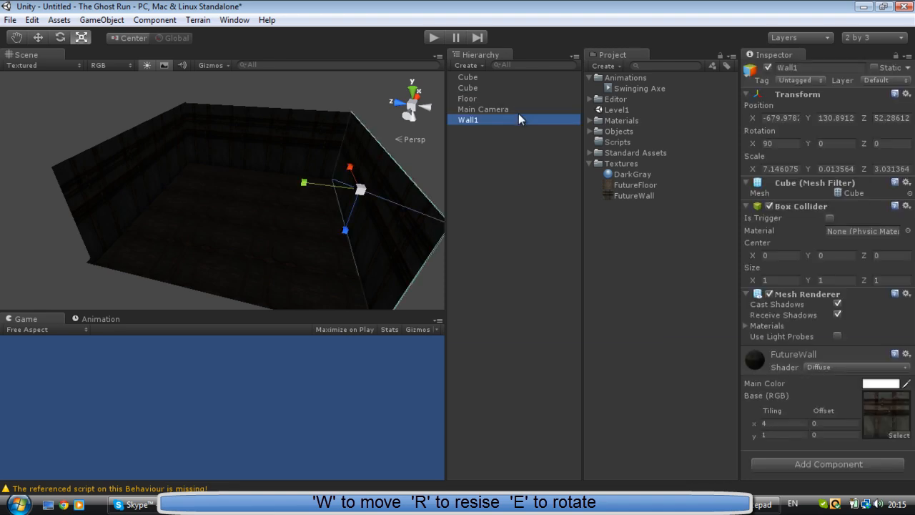
{"action": "left_click", "coordinate": [467, 87]}
{"action": "type", "text": "Wall2"}
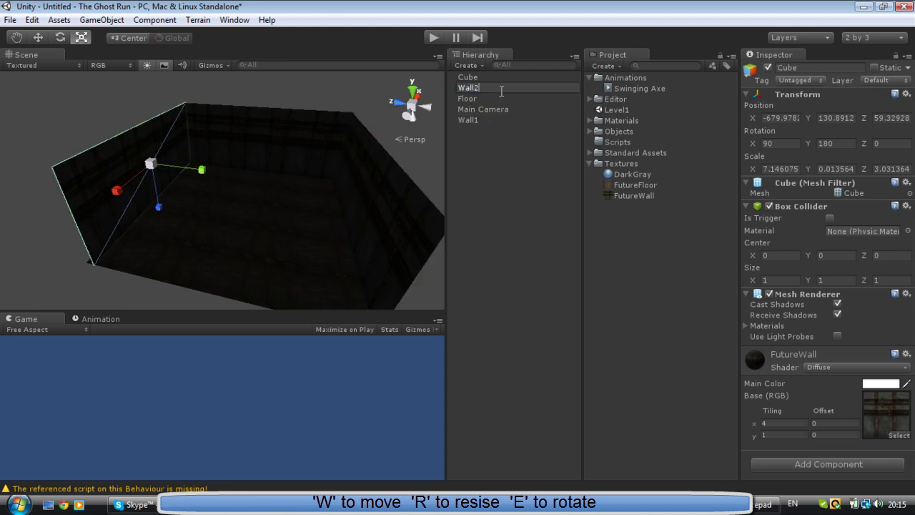
{"action": "key", "text": "Return"}
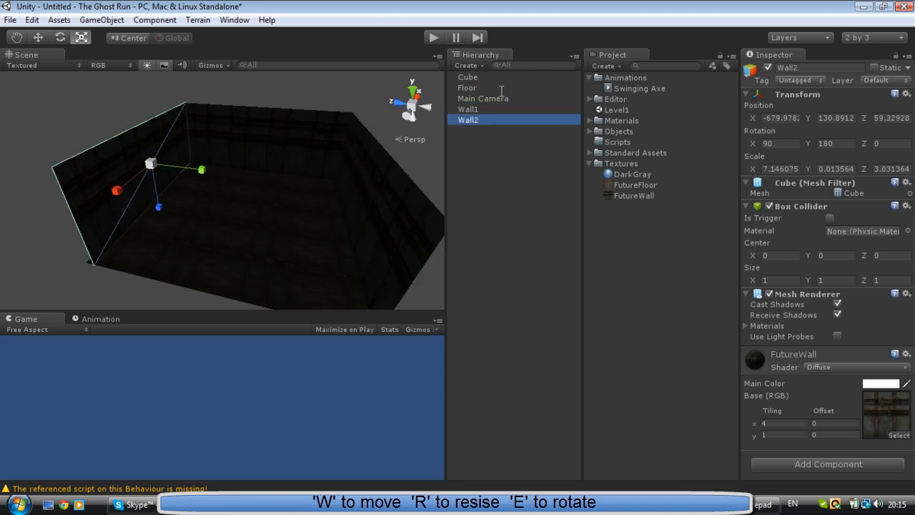
Rename the remaining wall cube to Backwall
{"action": "left_click", "coordinate": [509, 77]}
{"action": "left_click", "coordinate": [508, 77]}
{"action": "type", "text": "Backwall"}
{"action": "key", "text": "Return"}
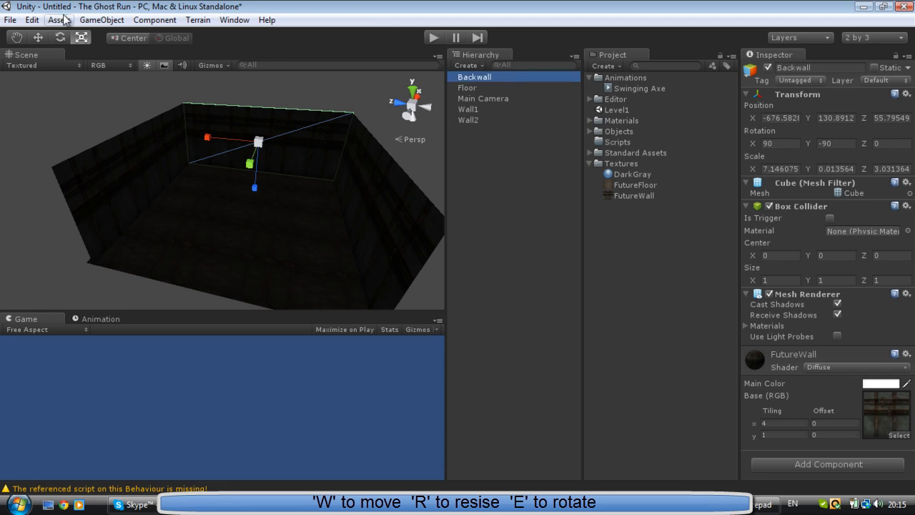
Create an empty GameObject and rename it LevelDesign
{"action": "left_click", "coordinate": [102, 19]}
{"action": "left_click", "coordinate": [121, 34]}
{"action": "key", "text": "F2"}
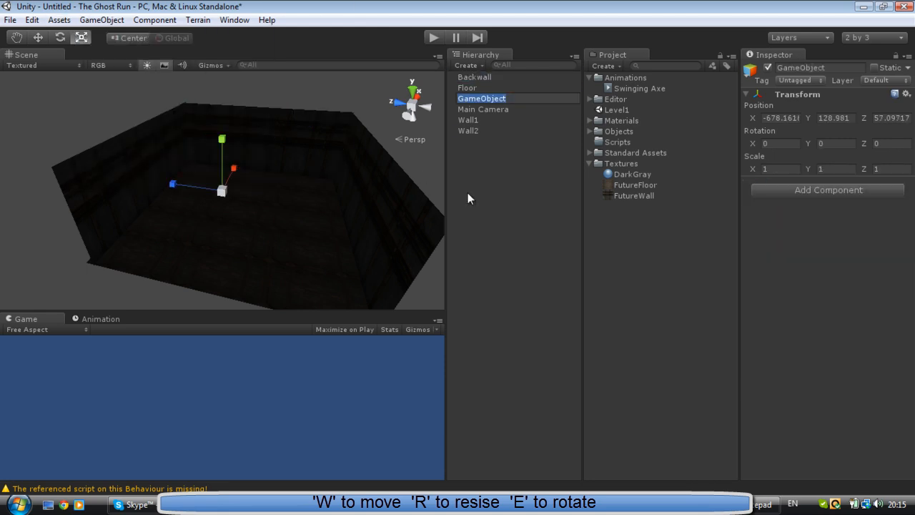
{"action": "type", "text": "LevelDesign"}
{"action": "key", "text": "Return"}
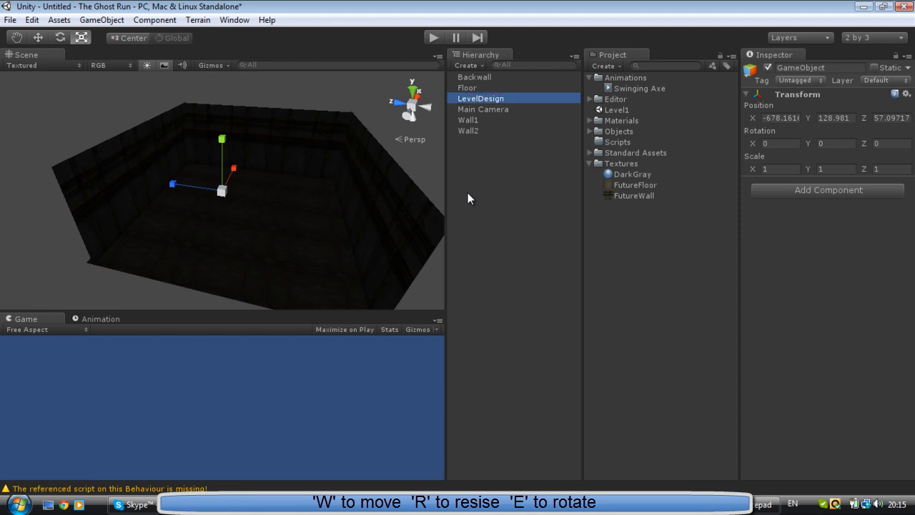
Parent Floor, Wall1, Wall2 and Backwall under LevelDesign
{"action": "left_click", "coordinate": [469, 131]}
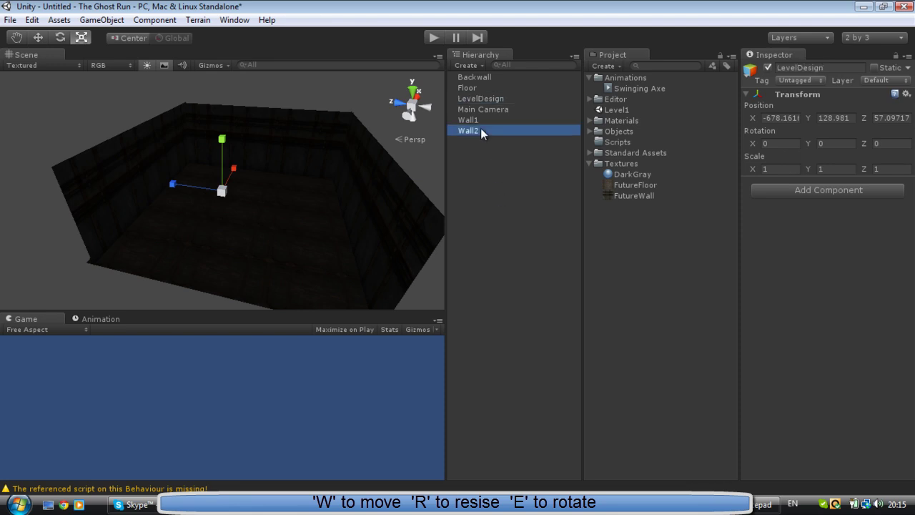
{"action": "left_click", "coordinate": [480, 88], "text": "ctrl"}
{"action": "left_click", "coordinate": [489, 79], "text": "ctrl"}
{"action": "left_click_drag", "start_coordinate": [468, 88], "coordinate": [487, 99]}
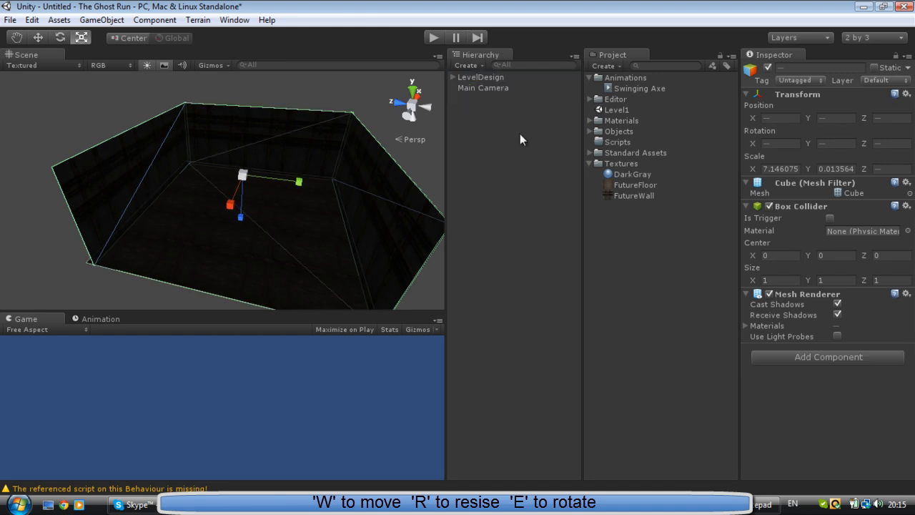
{"action": "left_click", "coordinate": [480, 78]}
Orbit the Scene view around the room, switching between isometric and perspective
{"action": "left_click", "coordinate": [411, 139]}
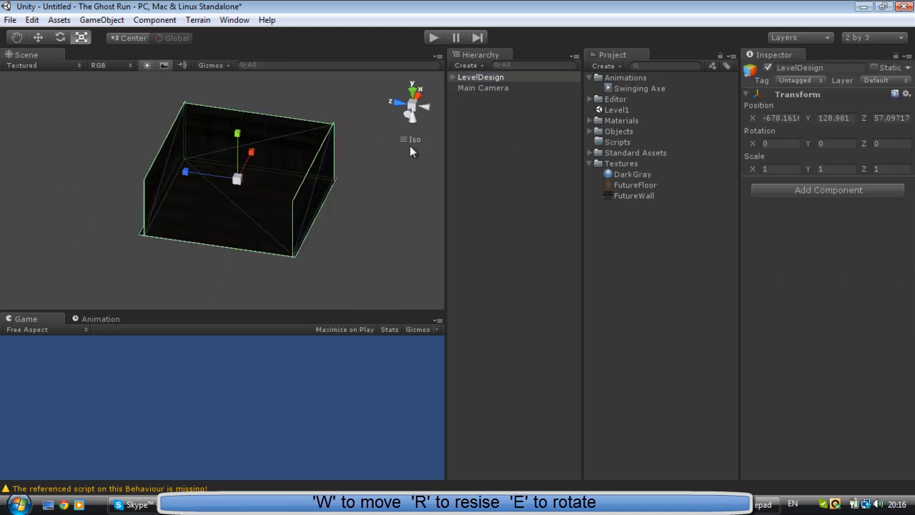
{"action": "left_click", "coordinate": [414, 93]}
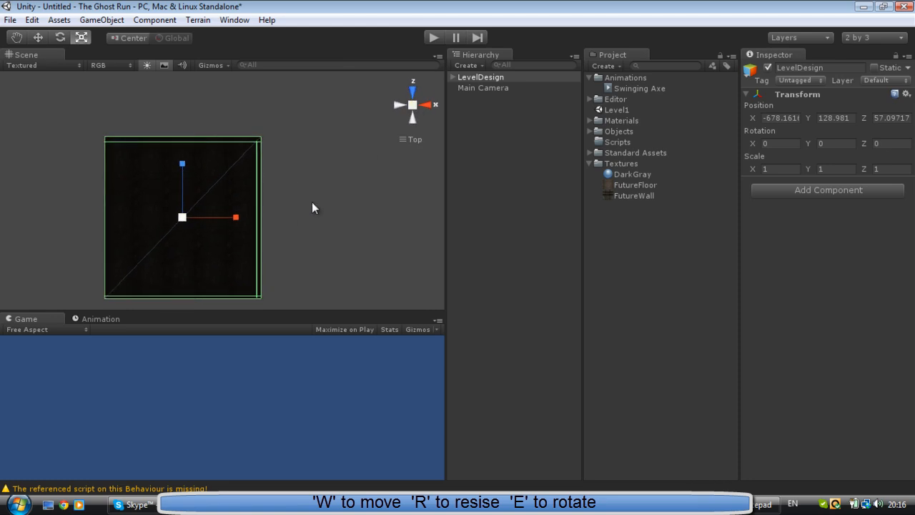
{"action": "left_click_drag", "start_coordinate": [318, 141], "coordinate": [402, 95], "text": "alt"}
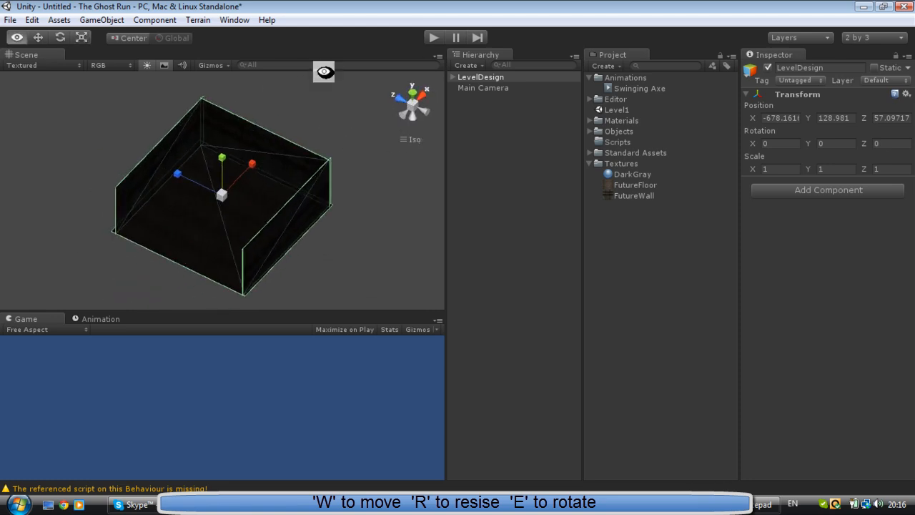
{"action": "left_click", "coordinate": [415, 110]}
{"action": "left_click_drag", "start_coordinate": [259, 138], "coordinate": [153, 123], "text": "alt"}
{"action": "left_click", "coordinate": [403, 212]}
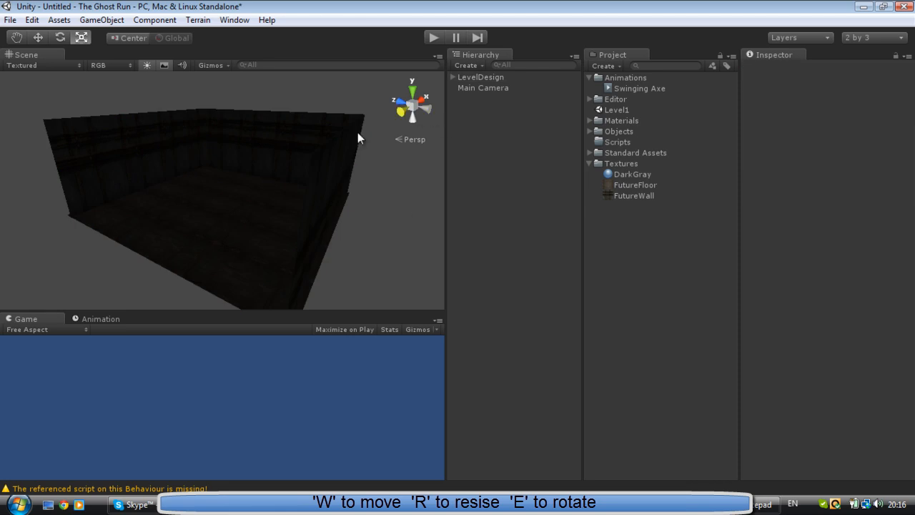
{"action": "left_click", "coordinate": [416, 106]}
{"action": "mouse_move", "coordinate": [293, 243]}
{"action": "left_mouse_down", "text": "alt"}
{"action": "mouse_move", "coordinate": [193, 191]}
{"action": "mouse_move", "coordinate": [384, 124]}
{"action": "left_mouse_up", "text": "alt"}
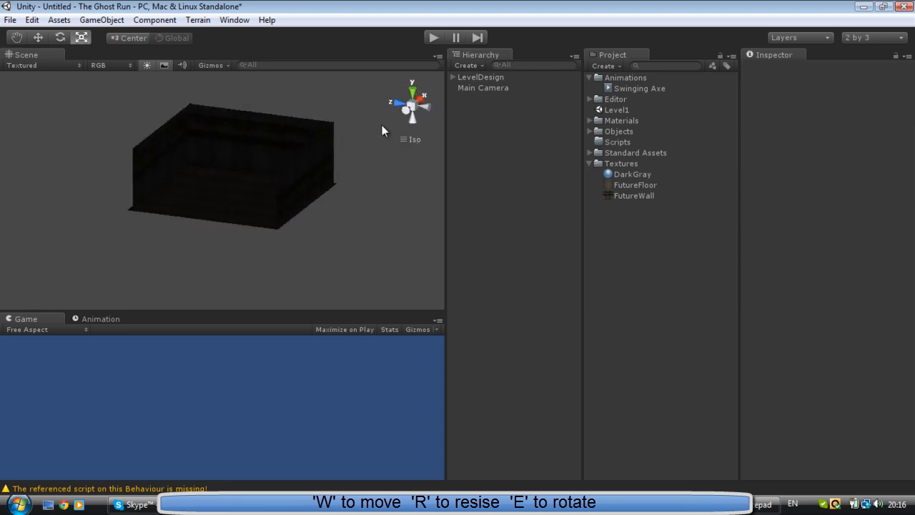
{"action": "left_click", "coordinate": [419, 99]}
{"action": "mouse_move", "coordinate": [292, 161]}
{"action": "left_mouse_down", "text": "alt"}
{"action": "mouse_move", "coordinate": [163, 189]}
{"action": "mouse_move", "coordinate": [222, 200]}
{"action": "left_mouse_up", "text": "alt"}
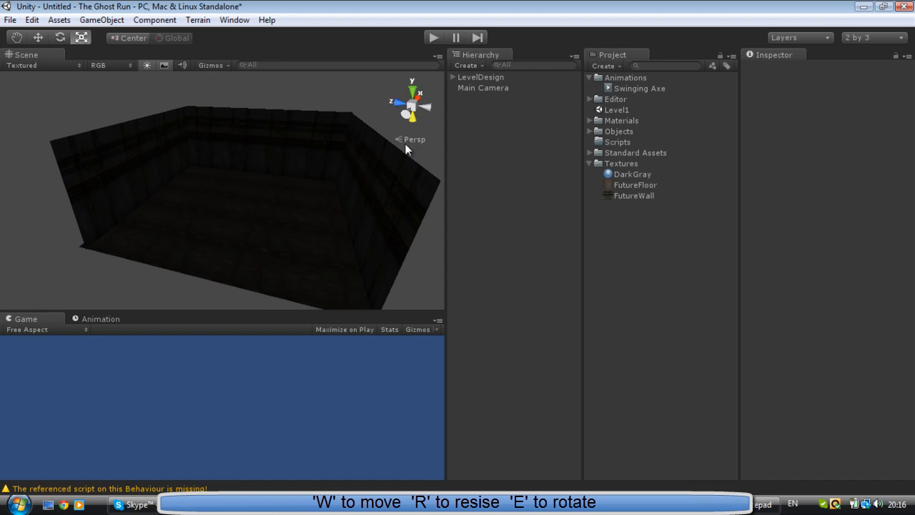
{"action": "scroll", "coordinate": [300, 152], "scroll_direction": "up", "scroll_amount": 3}
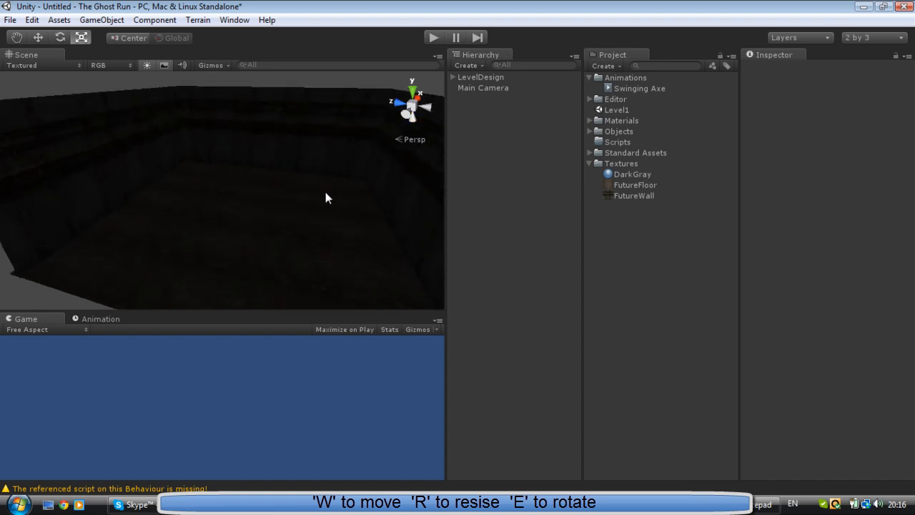
{"action": "scroll", "coordinate": [325, 191], "scroll_direction": "down", "scroll_amount": 3}
Add a Spotlight to the scene and raise it above the room
{"action": "left_click", "coordinate": [102, 19]}
{"action": "mouse_move", "coordinate": [121, 50]}
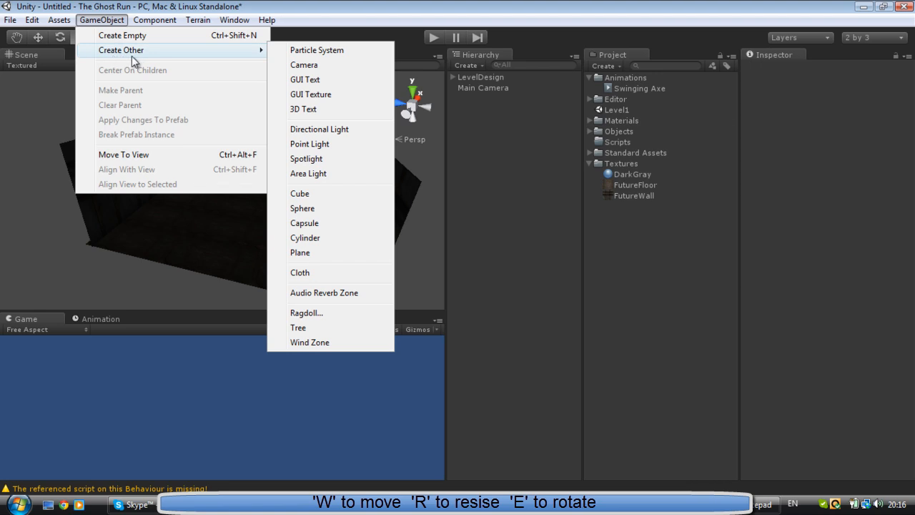
{"action": "left_click", "coordinate": [326, 161]}
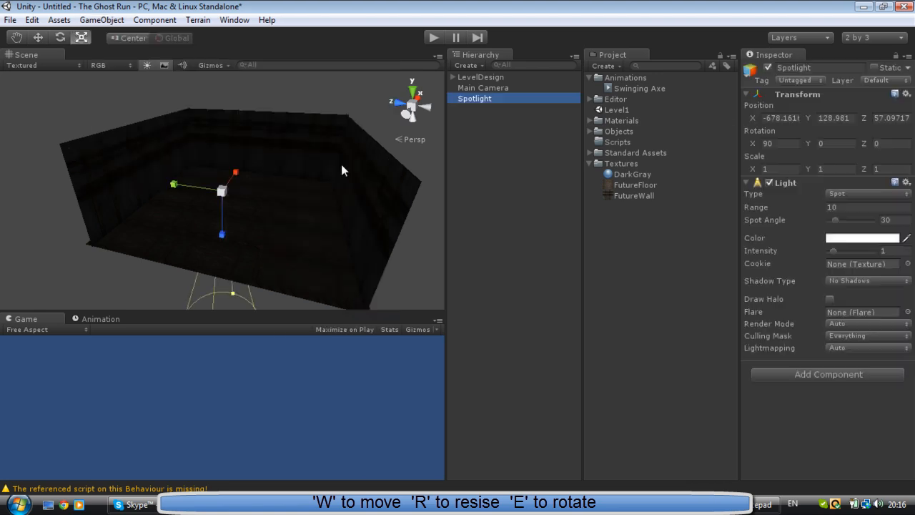
{"action": "key", "text": "w"}
{"action": "left_click_drag", "start_coordinate": [226, 172], "coordinate": [227, 61]}
{"action": "right_click_drag", "start_coordinate": [272, 236], "coordinate": [207, 272]}
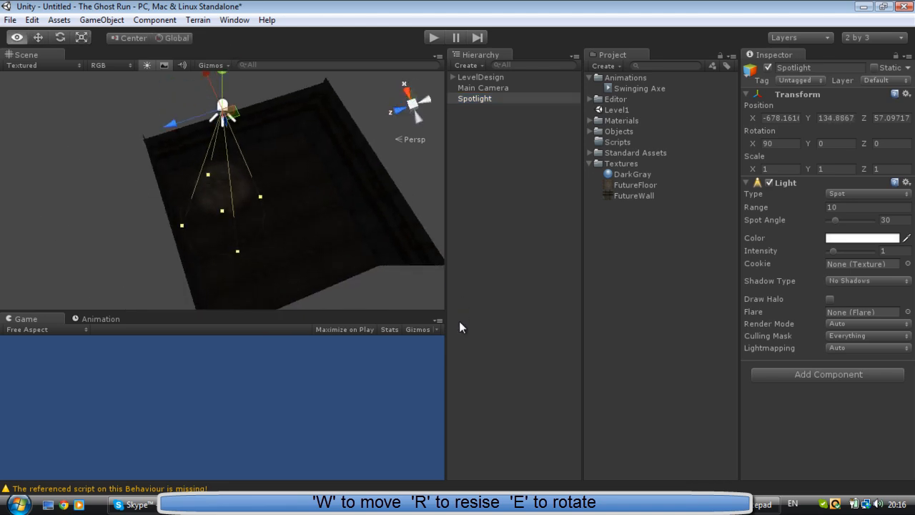
From a top view, move the spotlight over the room's centre
{"action": "left_click", "coordinate": [405, 114]}
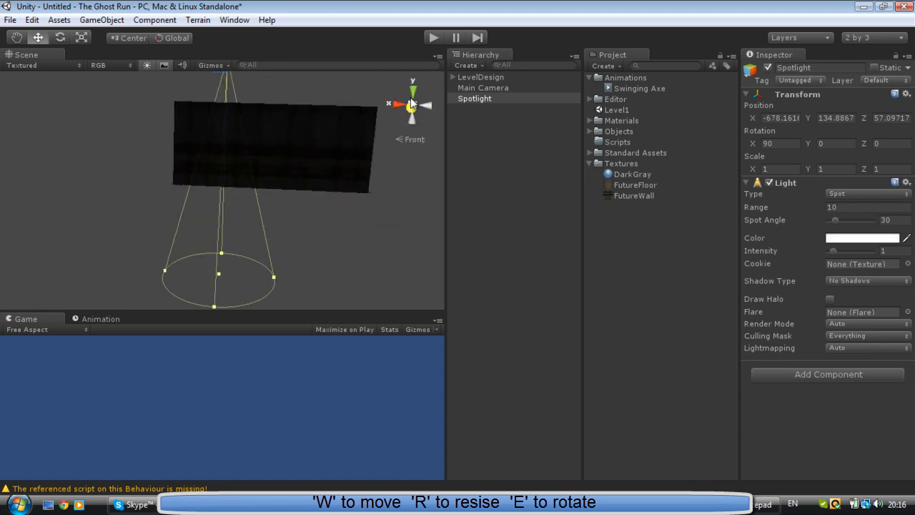
{"action": "left_click", "coordinate": [409, 98]}
{"action": "left_click_drag", "start_coordinate": [243, 190], "coordinate": [182, 193]}
{"action": "left_click_drag", "start_coordinate": [157, 147], "coordinate": [160, 181]}
{"action": "left_click", "coordinate": [243, 207]}
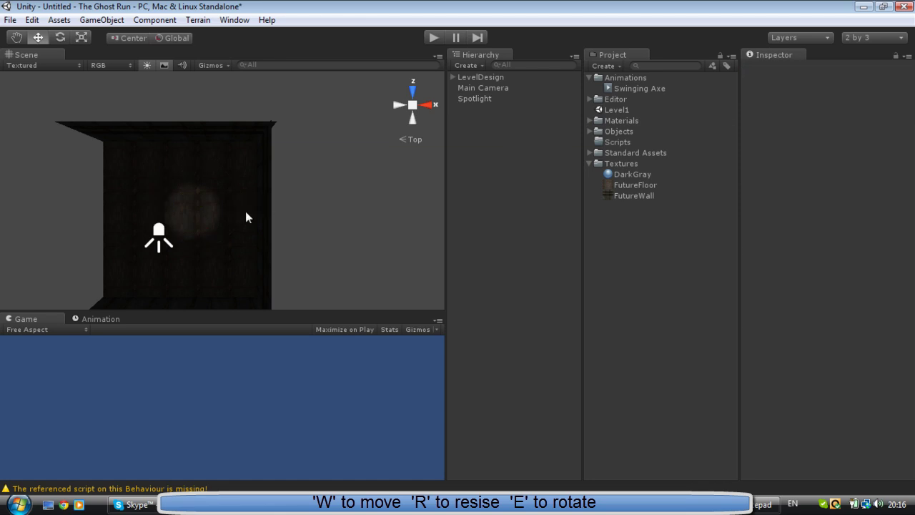
Widen the spotlight cone to about 83 degrees and shorten its range to about 6.6
{"action": "left_click", "coordinate": [158, 236]}
{"action": "left_click_drag", "start_coordinate": [246, 206], "coordinate": [294, 229]}
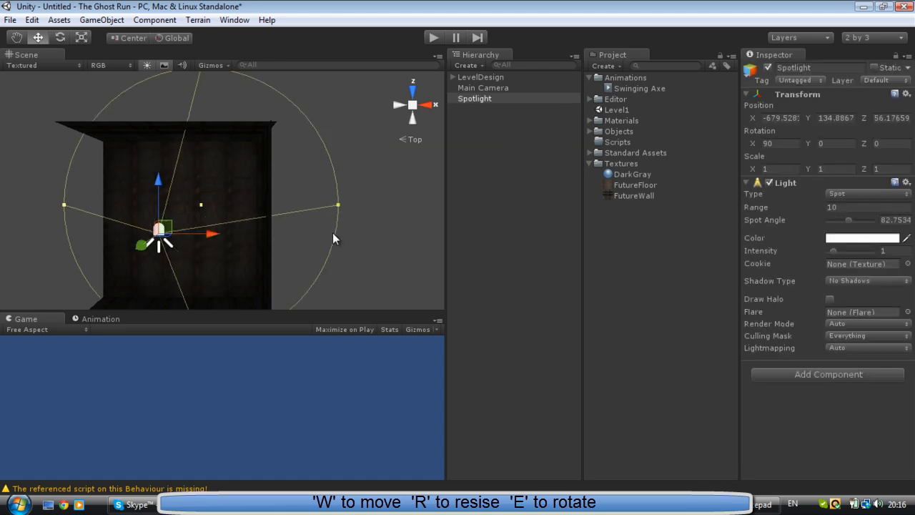
{"action": "left_click_drag", "start_coordinate": [205, 207], "coordinate": [202, 207]}
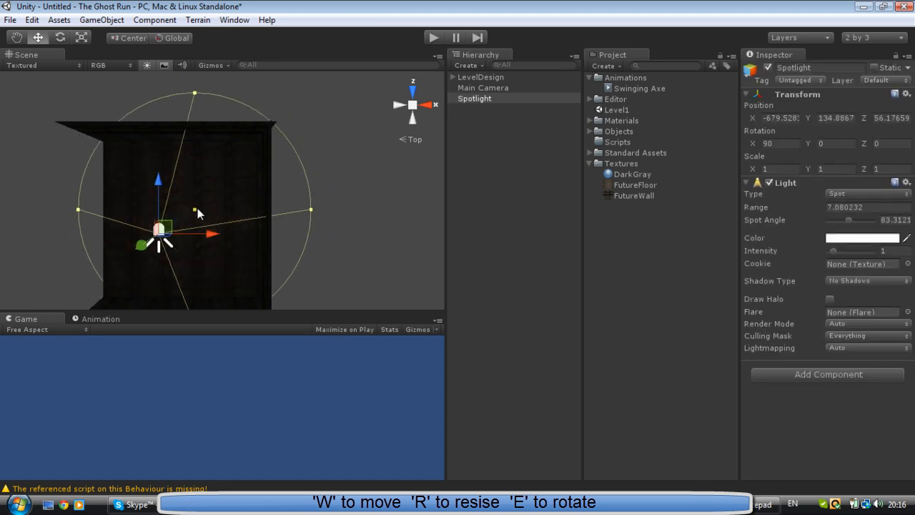
{"action": "left_click", "coordinate": [295, 212]}
{"action": "mouse_move", "coordinate": [295, 213]}
{"action": "left_mouse_down", "text": "alt"}
{"action": "mouse_move", "coordinate": [267, 185]}
{"action": "mouse_move", "coordinate": [236, 122]}
{"action": "left_mouse_up", "text": "alt"}
{"action": "scroll", "coordinate": [236, 121], "scroll_direction": "down", "scroll_amount": 2}
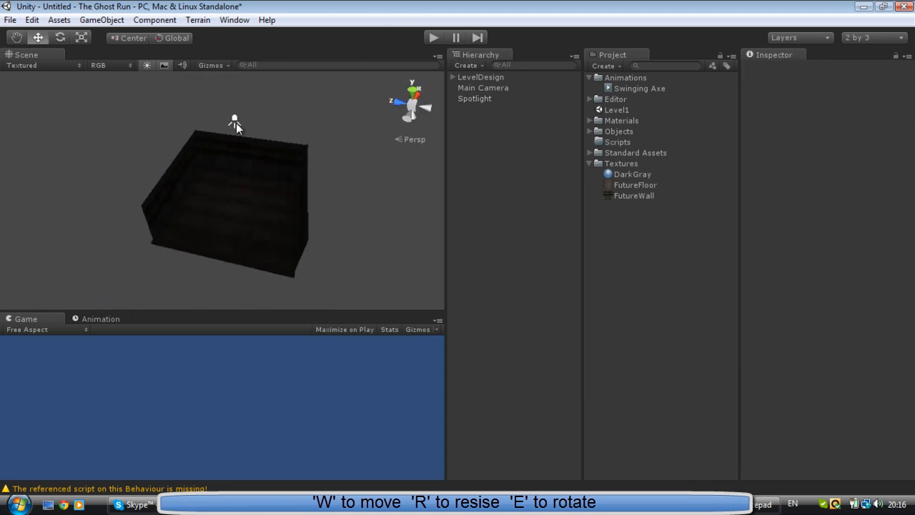
Raise the spotlight higher above the room and nudge it slightly along Z
{"action": "left_click", "coordinate": [236, 122]}
{"action": "left_click_drag", "start_coordinate": [238, 94], "coordinate": [238, 107]}
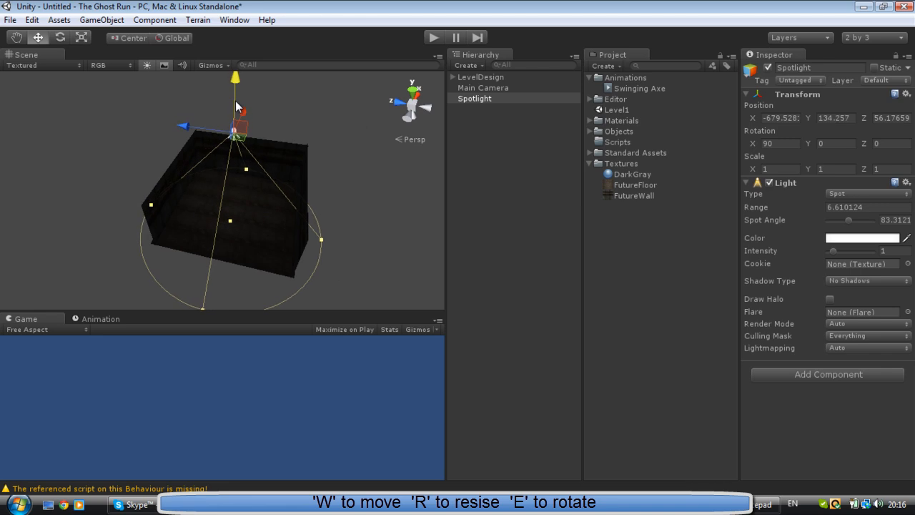
{"action": "left_click", "coordinate": [321, 173]}
{"action": "left_click_drag", "start_coordinate": [321, 173], "coordinate": [351, 165], "text": "alt"}
{"action": "left_click", "coordinate": [241, 125]}
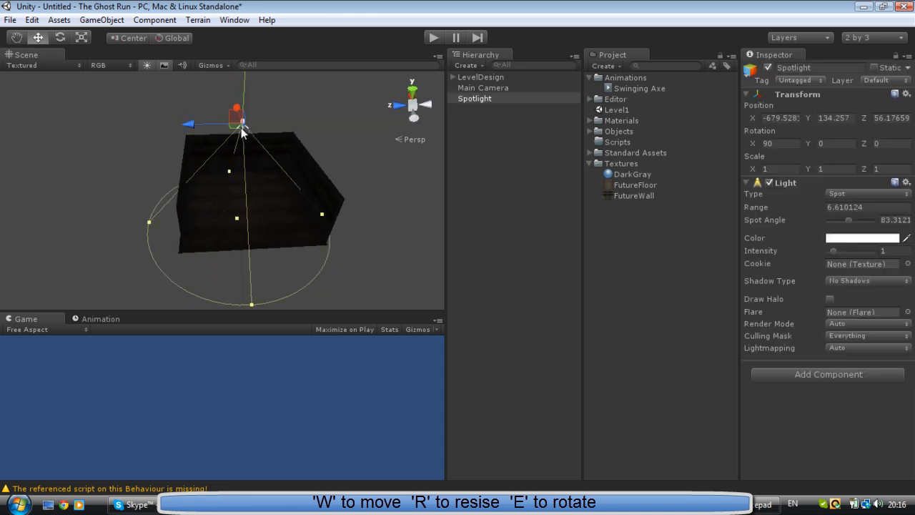
{"action": "left_click_drag", "start_coordinate": [190, 127], "coordinate": [197, 127]}
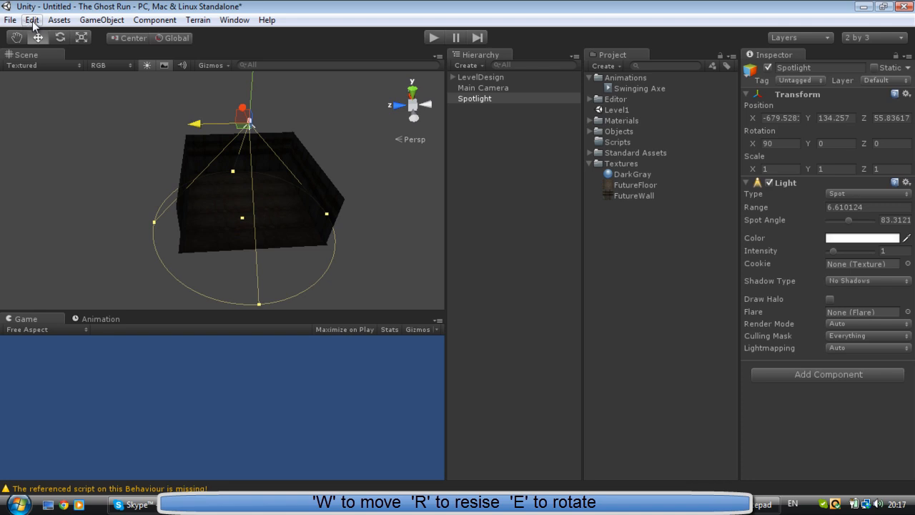
Set the scene's ambient light in Render Settings to a near-black gray (RGB 21)
{"action": "left_click", "coordinate": [32, 21]}
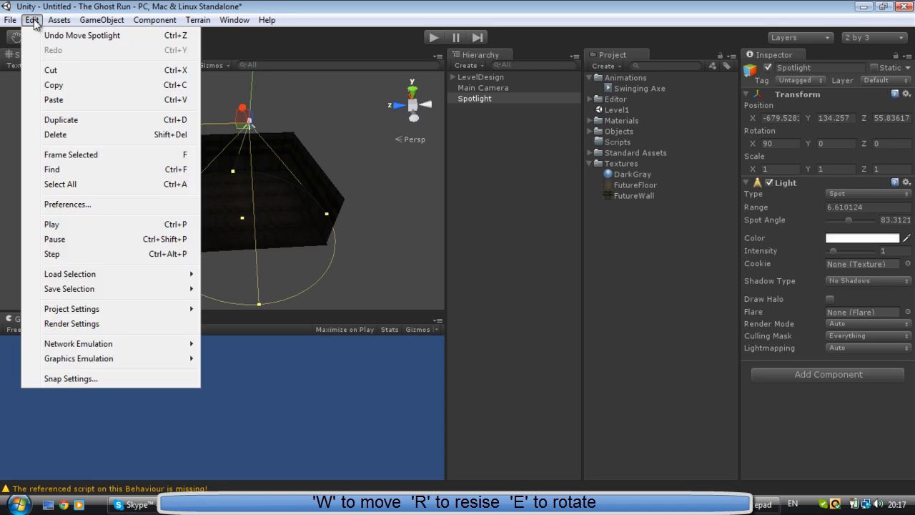
{"action": "left_click", "coordinate": [99, 328]}
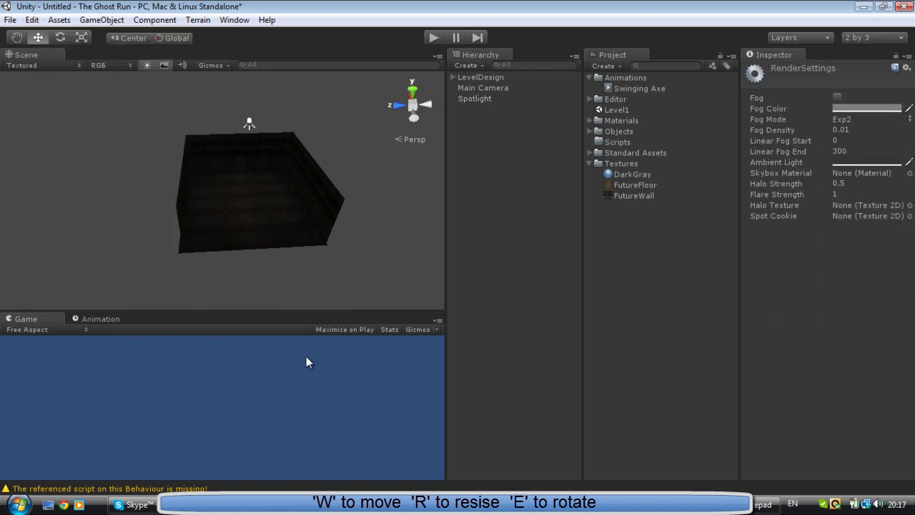
{"action": "left_click", "coordinate": [869, 162]}
{"action": "left_click_drag", "start_coordinate": [12, 128], "coordinate": [10, 140]}
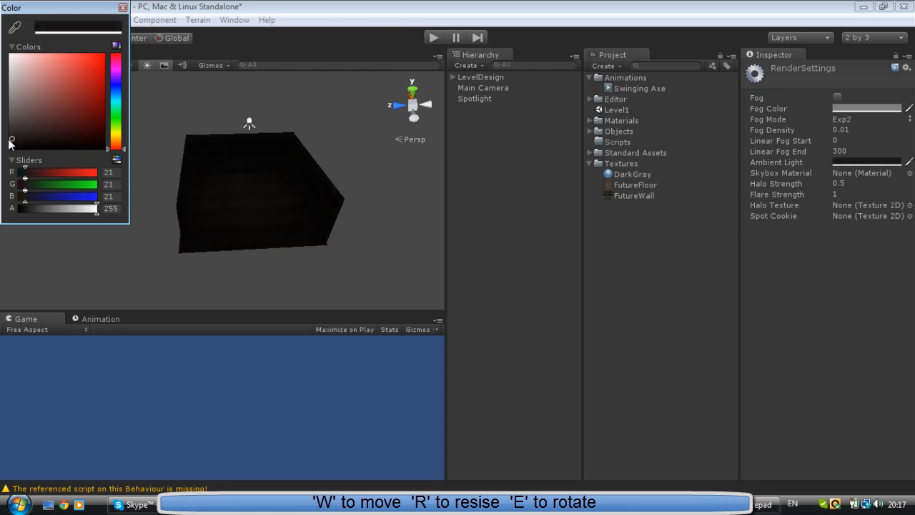
{"action": "left_click", "coordinate": [122, 8]}
Extend the Spotlight's range to about 7.6 so it reaches the floor
{"action": "left_click", "coordinate": [473, 97]}
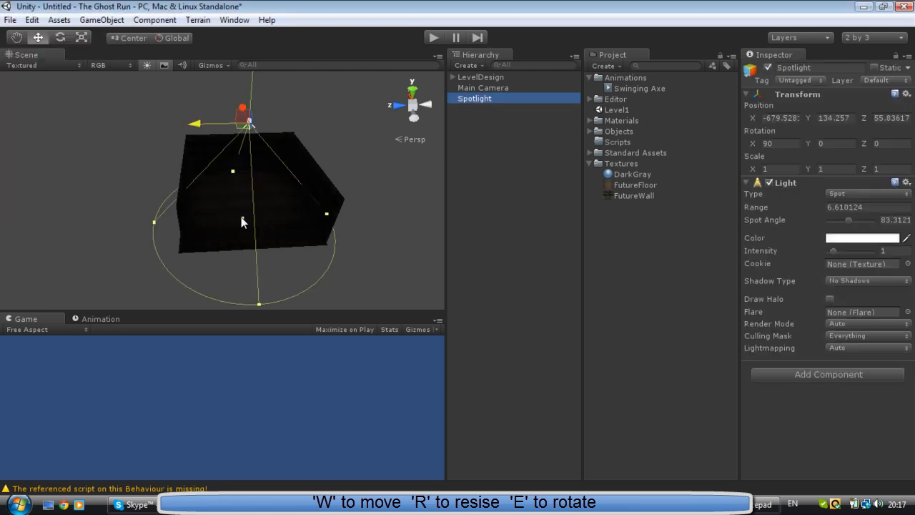
{"action": "left_click_drag", "start_coordinate": [241, 216], "coordinate": [243, 227]}
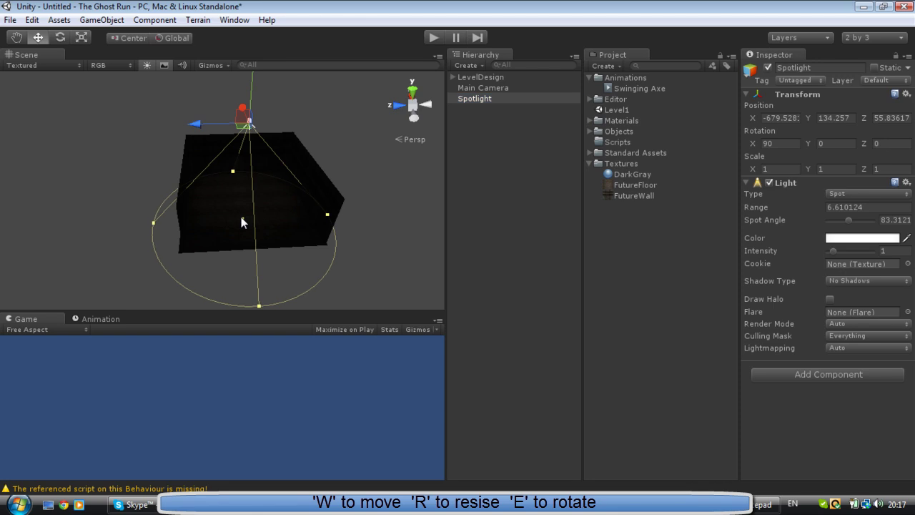
{"action": "left_click", "coordinate": [363, 181]}
{"action": "left_click_drag", "start_coordinate": [176, 254], "coordinate": [360, 281], "text": "alt"}
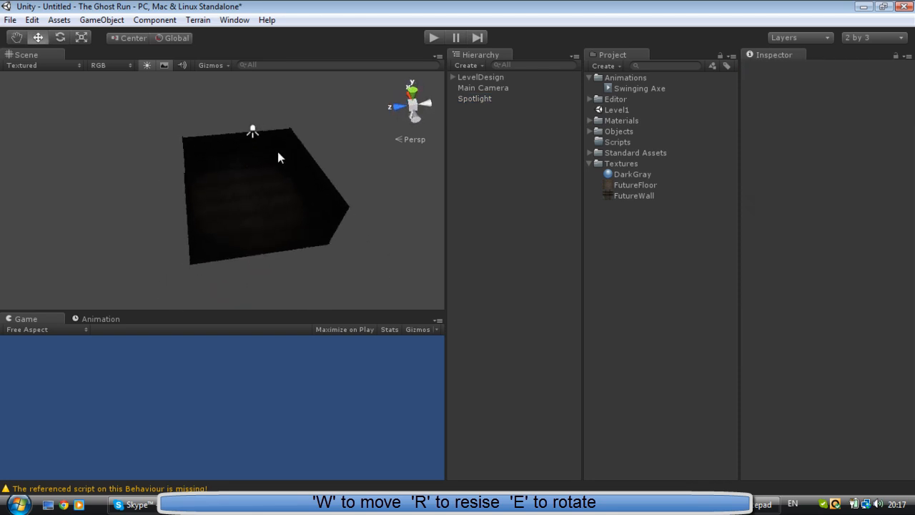
{"action": "left_click", "coordinate": [252, 133]}
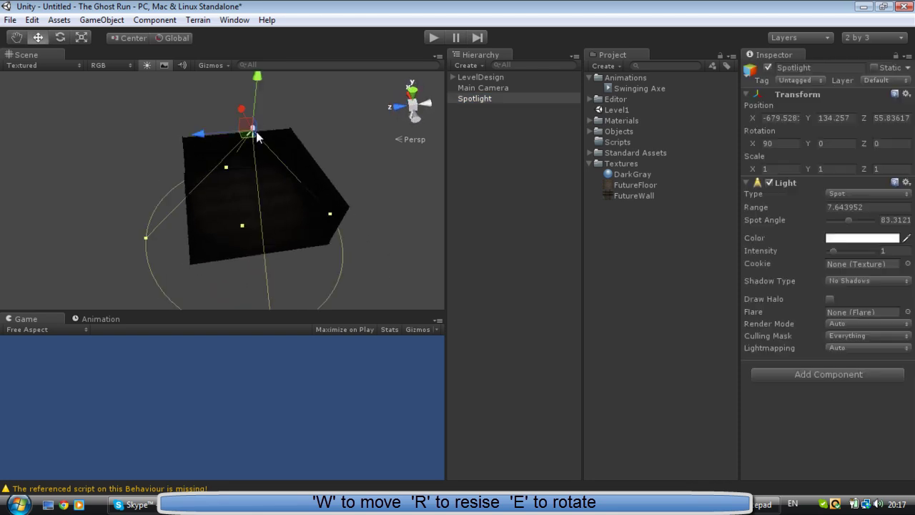
{"action": "left_click", "coordinate": [303, 131]}
{"action": "mouse_move", "coordinate": [272, 179]}
{"action": "left_mouse_down", "text": "alt"}
{"action": "mouse_move", "coordinate": [239, 319]}
{"action": "mouse_move", "coordinate": [283, 179]}
{"action": "left_mouse_up", "text": "alt"}
{"action": "scroll", "coordinate": [281, 187], "scroll_direction": "up", "scroll_amount": 5}
{"action": "scroll", "coordinate": [281, 187], "scroll_direction": "down", "scroll_amount": 5}
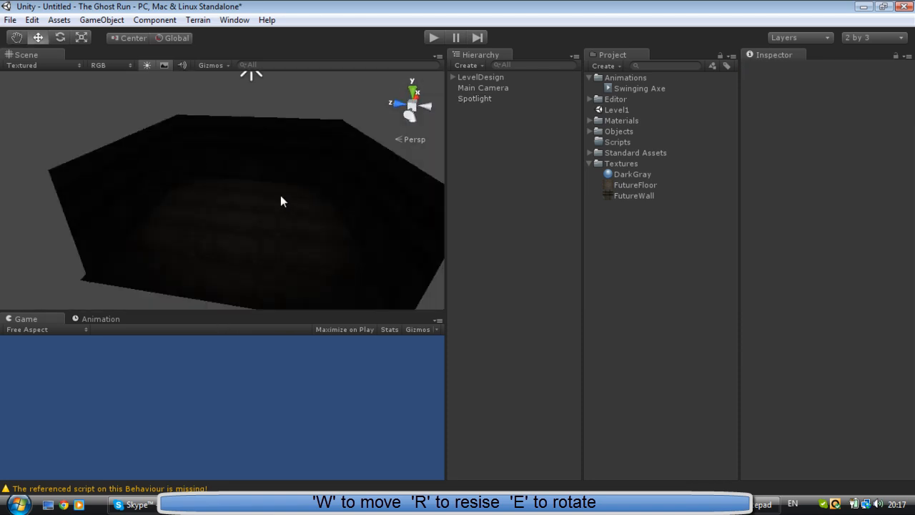
{"action": "scroll", "coordinate": [279, 192], "scroll_direction": "up", "scroll_amount": 5}
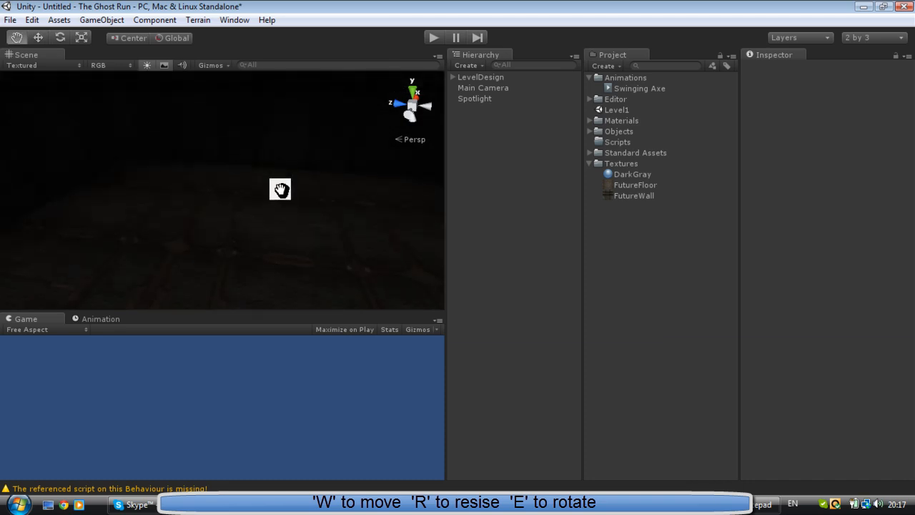
Duplicate the Floor and raise the copy up to form a ceiling
{"action": "mouse_move", "coordinate": [278, 188]}
{"action": "left_mouse_down", "text": "alt"}
{"action": "mouse_move", "coordinate": [269, 275]}
{"action": "mouse_move", "coordinate": [275, 213]}
{"action": "left_mouse_up", "text": "alt"}
{"action": "scroll", "coordinate": [277, 214], "scroll_direction": "down", "scroll_amount": 5}
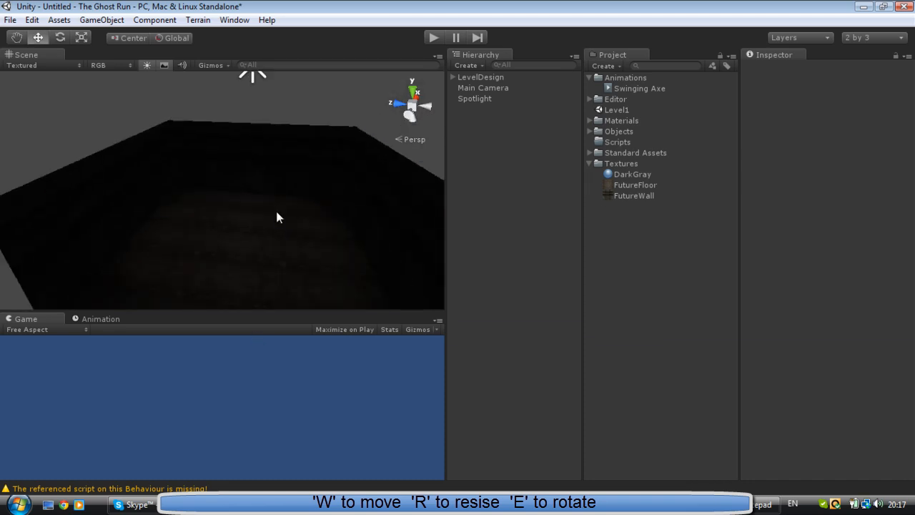
{"action": "scroll", "coordinate": [277, 206], "scroll_direction": "down", "scroll_amount": 3}
{"action": "middle_click_drag", "start_coordinate": [278, 206], "coordinate": [287, 169]}
{"action": "left_click", "coordinate": [285, 207]}
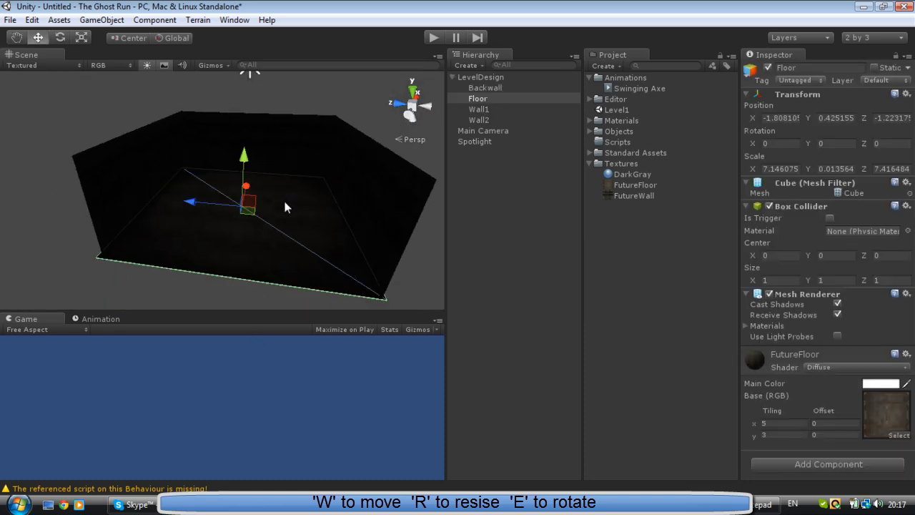
{"action": "key", "text": "ctrl+d"}
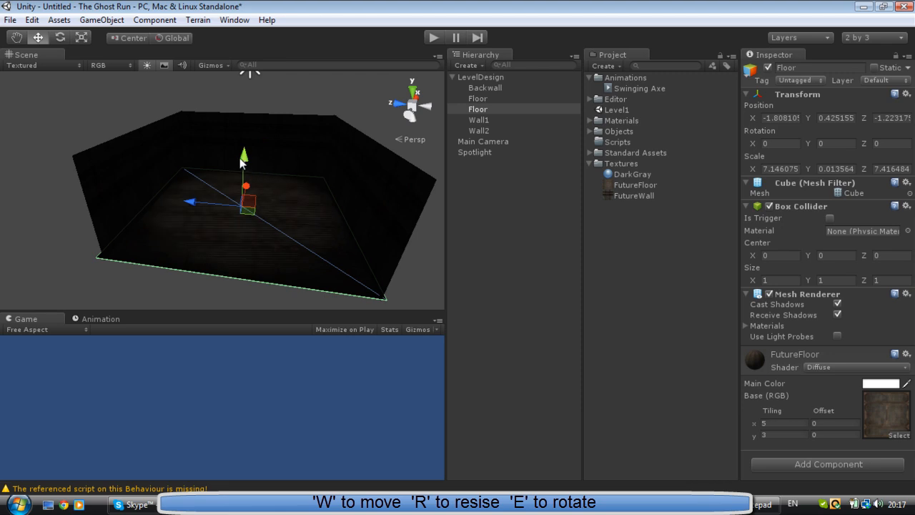
{"action": "left_click_drag", "start_coordinate": [243, 163], "coordinate": [243, 100]}
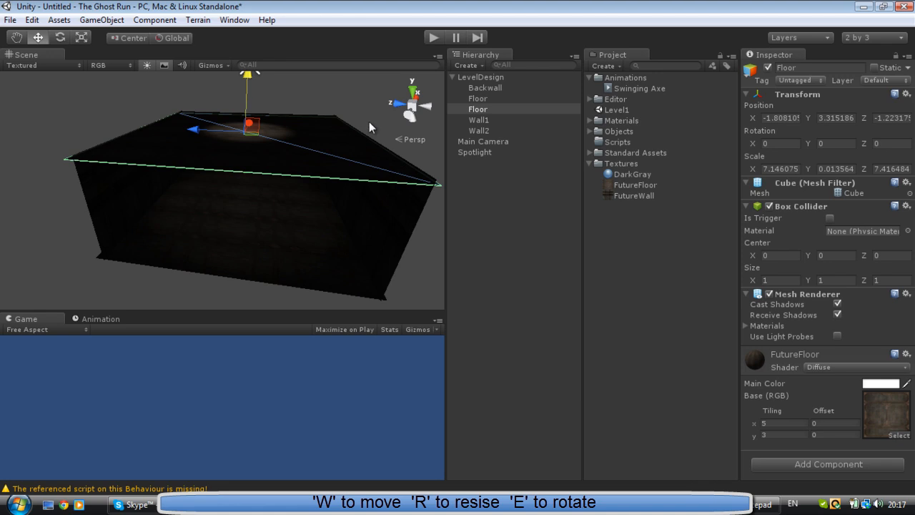
{"action": "scroll", "coordinate": [276, 160], "scroll_direction": "up", "scroll_amount": 5}
{"action": "mouse_move", "coordinate": [278, 148]}
{"action": "right_mouse_down"}
{"action": "mouse_move", "coordinate": [273, 133]}
{"action": "mouse_move", "coordinate": [268, 221]}
{"action": "right_mouse_up"}
{"action": "scroll", "coordinate": [265, 206], "scroll_direction": "down", "scroll_amount": 5}
{"action": "scroll", "coordinate": [265, 207], "scroll_direction": "down", "scroll_amount": 4}
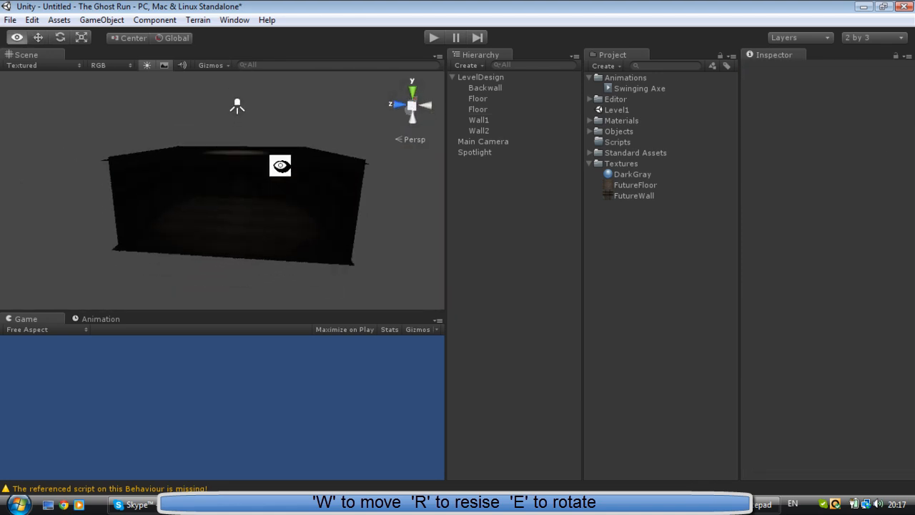
{"action": "right_click_drag", "start_coordinate": [276, 156], "coordinate": [339, 267]}
Deactivate the duplicate and rename it Ceiling
{"action": "left_click", "coordinate": [284, 205]}
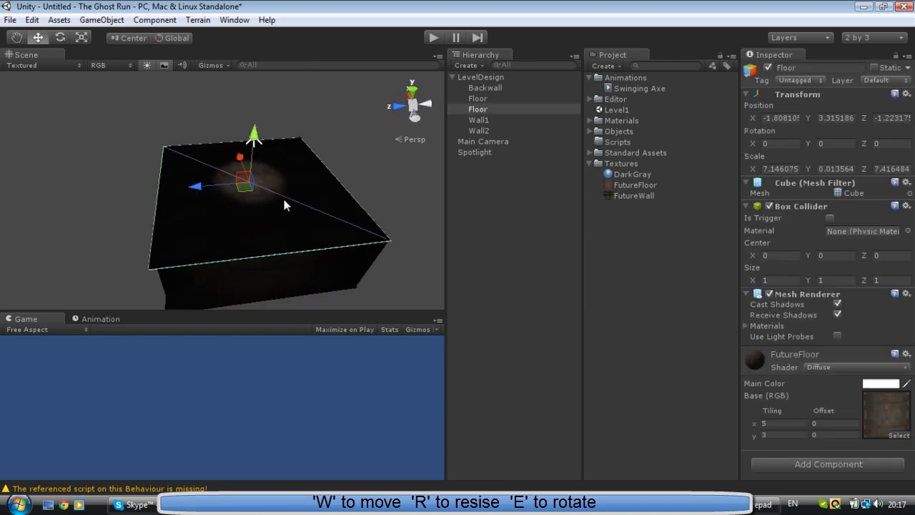
{"action": "left_click", "coordinate": [768, 67]}
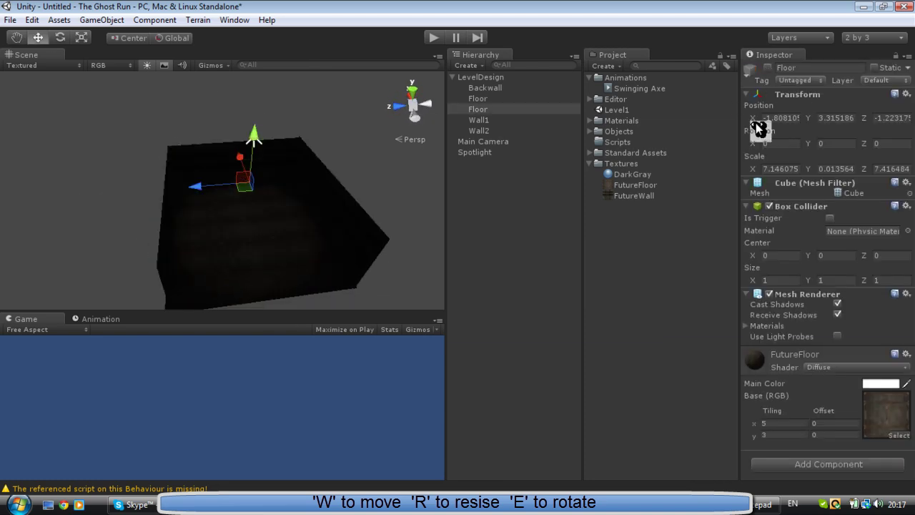
{"action": "left_click", "coordinate": [501, 109]}
{"action": "type", "text": "Ceiling"}
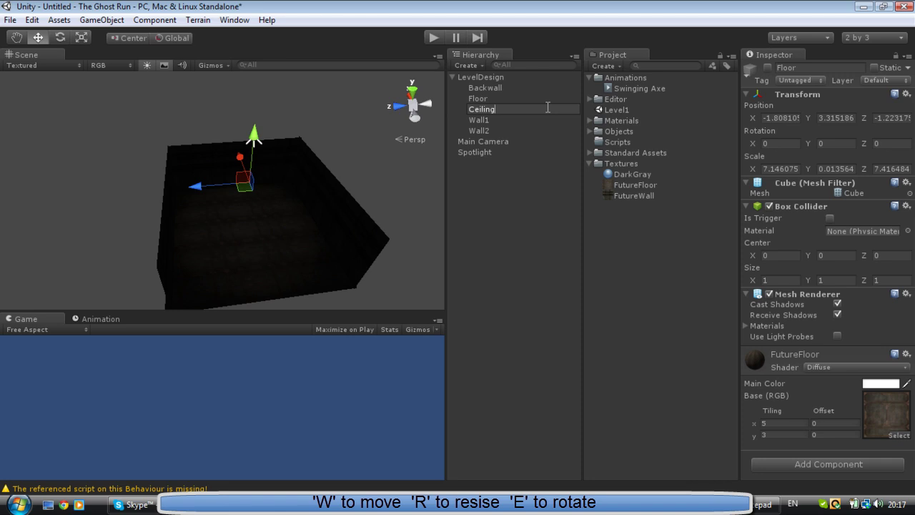
{"action": "key", "text": "Return"}
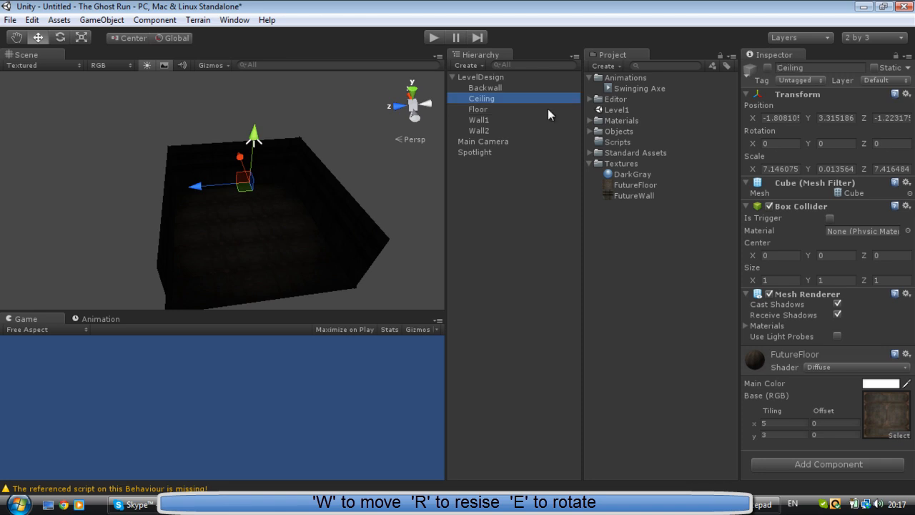
{"action": "left_click", "coordinate": [526, 210]}
Turn on Scene lighting to show the room's textured walls and floor
{"action": "mouse_move", "coordinate": [381, 166]}
{"action": "left_mouse_down", "text": "alt"}
{"action": "mouse_move", "coordinate": [202, 182]}
{"action": "mouse_move", "coordinate": [68, 105]}
{"action": "mouse_move", "coordinate": [284, 245]}
{"action": "left_mouse_up", "text": "alt"}
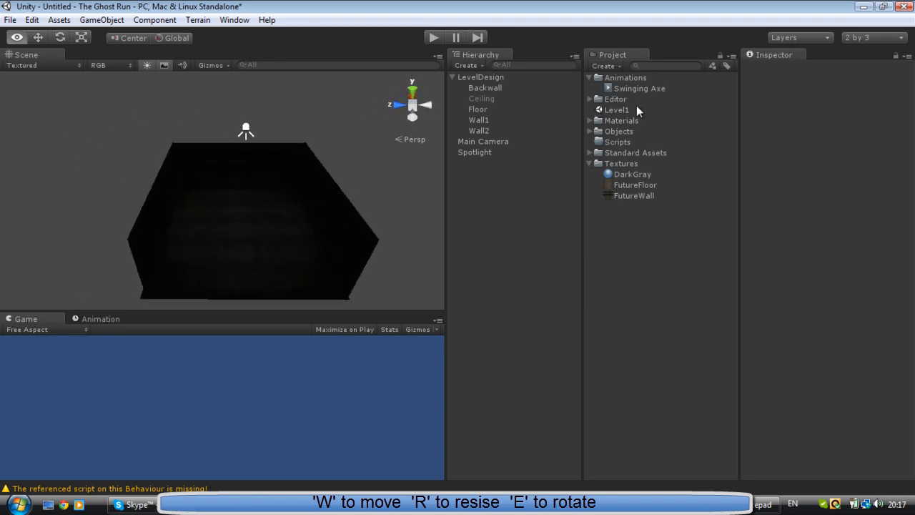
{"action": "left_click", "coordinate": [147, 65]}
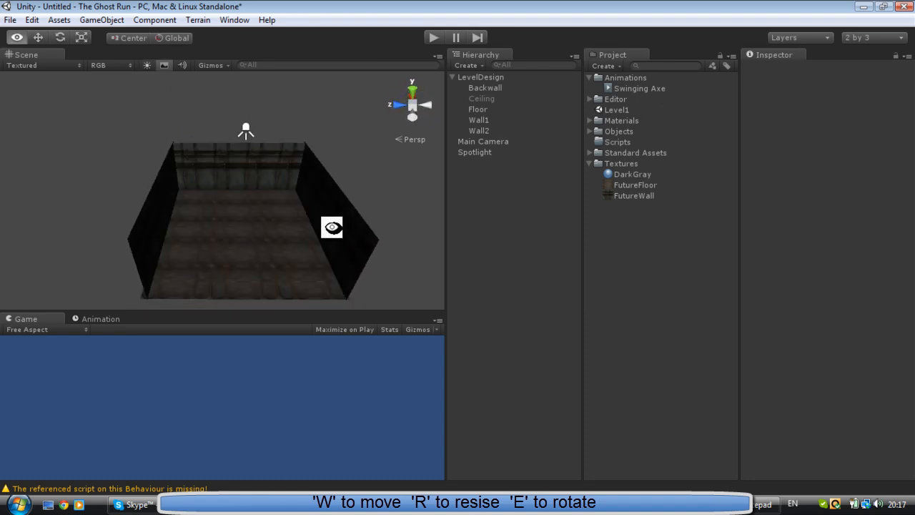
{"action": "mouse_move", "coordinate": [312, 238]}
{"action": "left_mouse_down", "text": "alt"}
{"action": "mouse_move", "coordinate": [81, 137]}
{"action": "mouse_move", "coordinate": [276, 194]}
{"action": "mouse_move", "coordinate": [314, 187]}
{"action": "left_mouse_up", "text": "alt"}
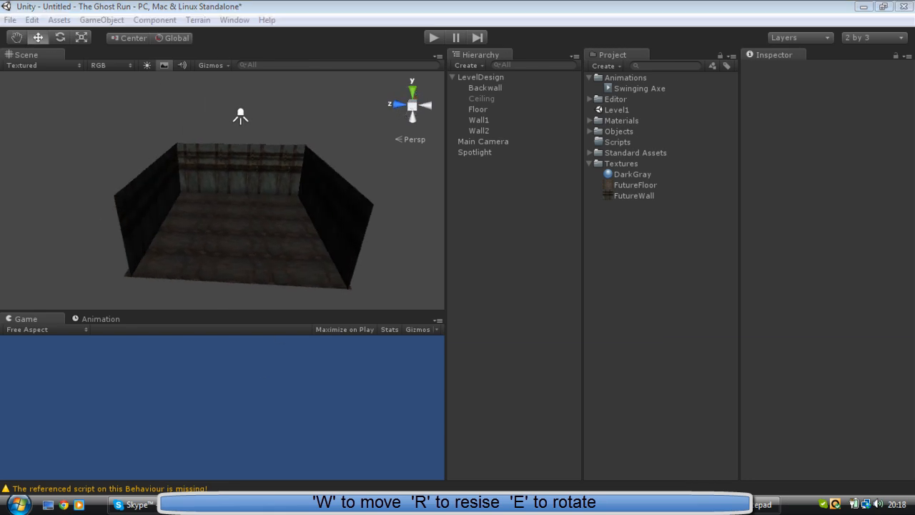
Import the Character Controller package so Standard Assets gains a Character Controllers folder
{"action": "left_click", "coordinate": [809, 382]}
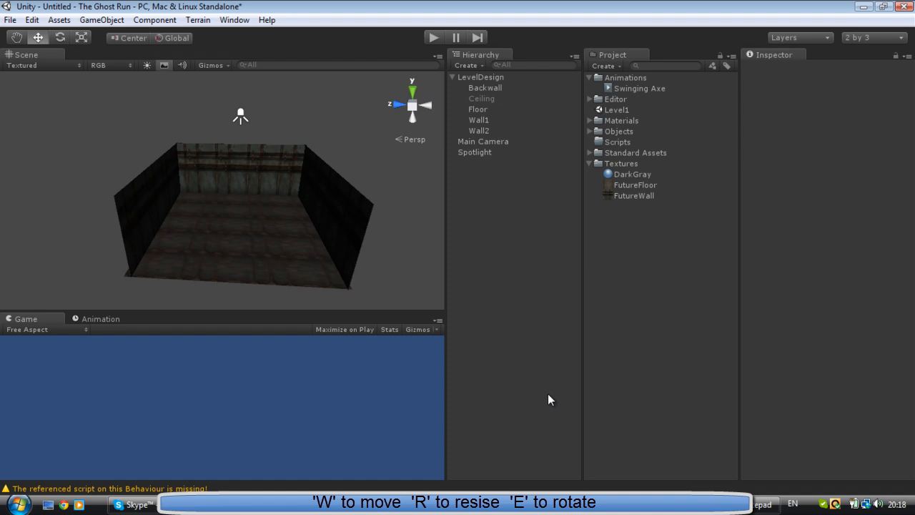
{"action": "left_click", "coordinate": [589, 163]}
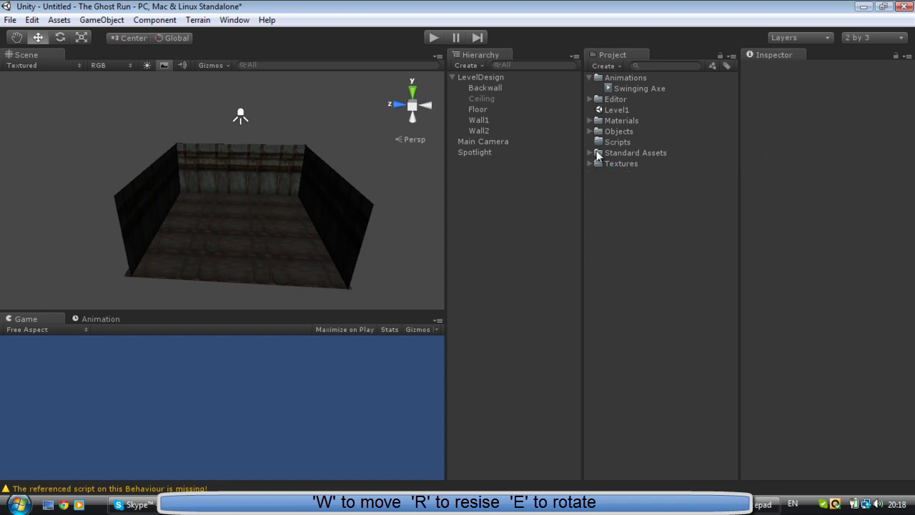
{"action": "right_click", "coordinate": [659, 207]}
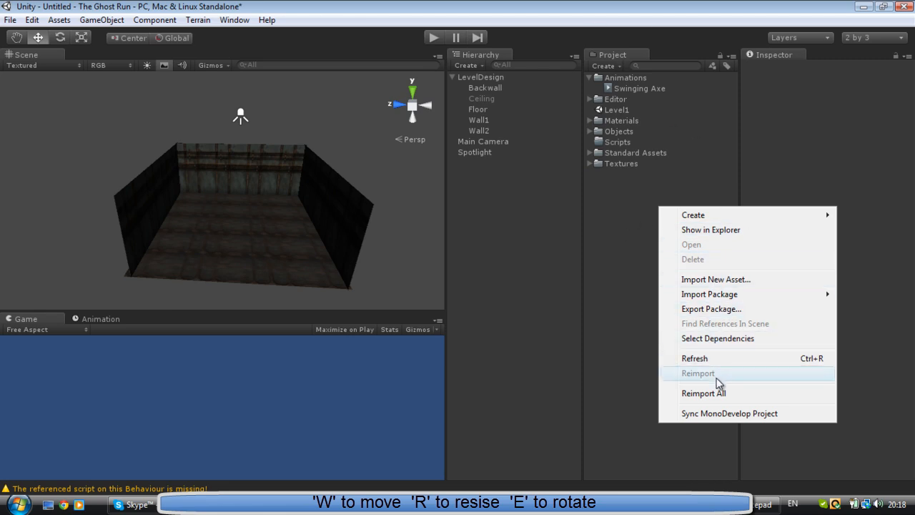
{"action": "mouse_move", "coordinate": [710, 294]}
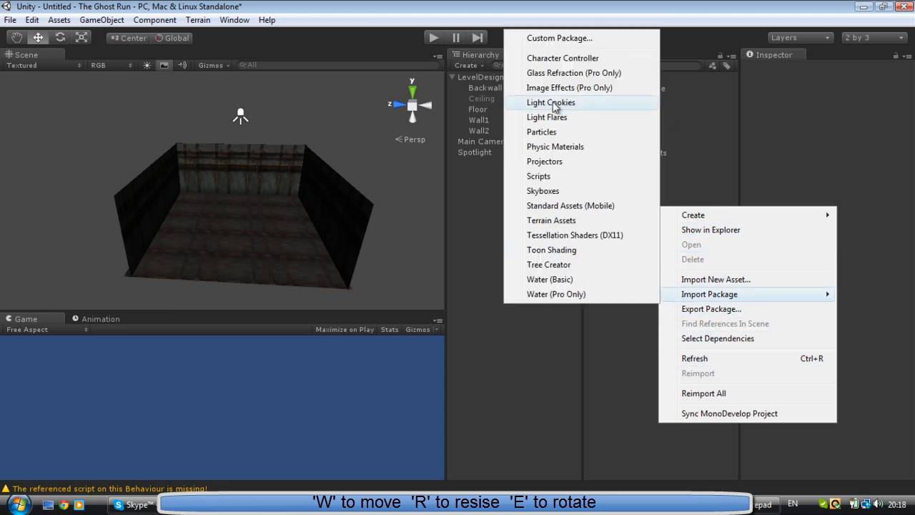
{"action": "left_click", "coordinate": [569, 61]}
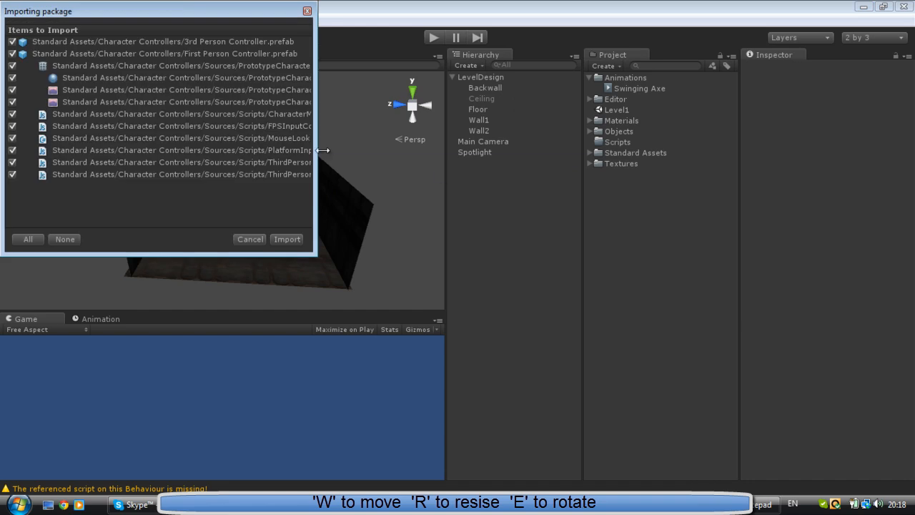
{"action": "left_click", "coordinate": [288, 238]}
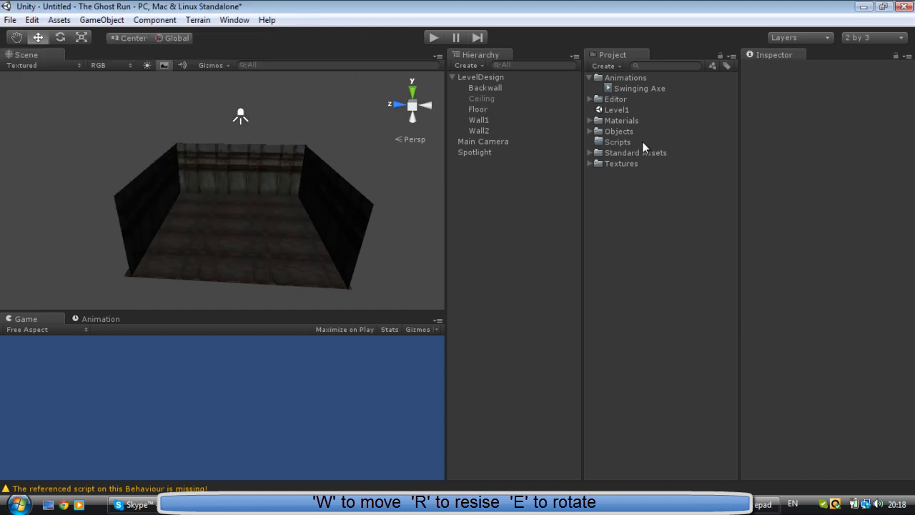
{"action": "left_click", "coordinate": [590, 152]}
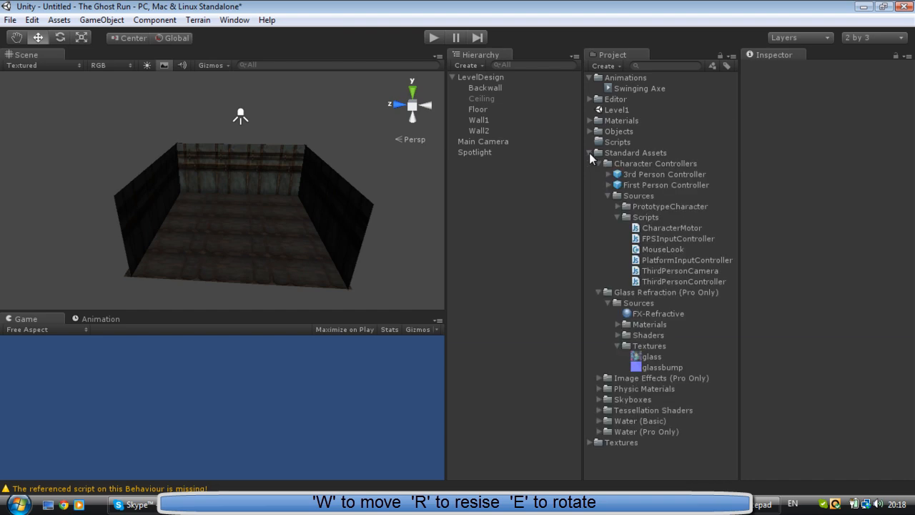
{"action": "left_click", "coordinate": [601, 164]}
Drop a 3rd Person Controller into the room, then delete it
{"action": "left_click", "coordinate": [600, 174]}
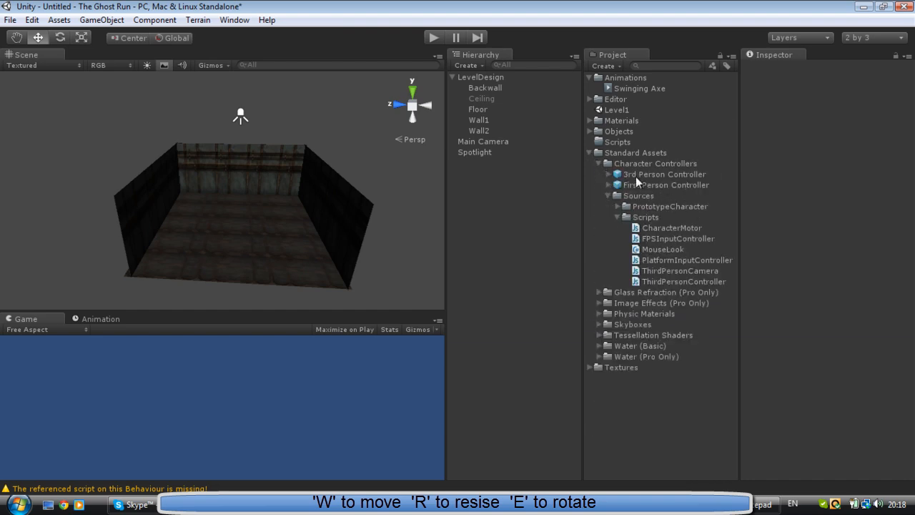
{"action": "left_click_drag", "start_coordinate": [689, 174], "coordinate": [296, 191]}
{"action": "left_click_drag", "start_coordinate": [241, 226], "coordinate": [242, 223]}
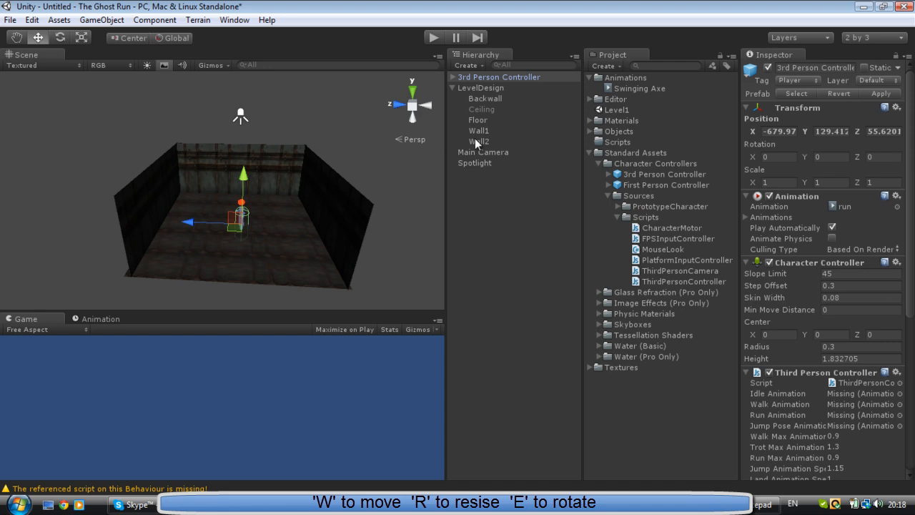
{"action": "key", "text": "Delete"}
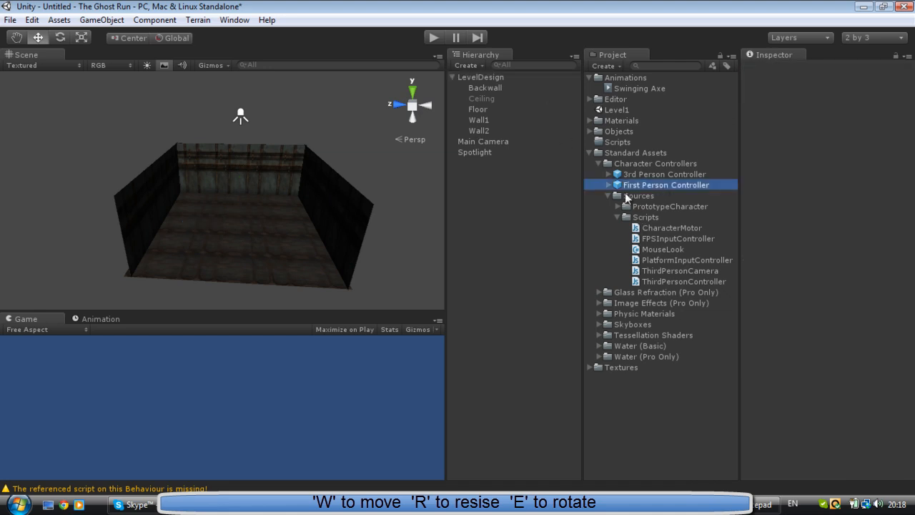
Place a First Person Controller in the room, scale it to about 0.69 and adjust its height
{"action": "left_click_drag", "start_coordinate": [515, 179], "coordinate": [243, 221]}
{"action": "mouse_move", "coordinate": [245, 187]}
{"action": "left_mouse_down"}
{"action": "mouse_move", "coordinate": [246, 166]}
{"action": "mouse_move", "coordinate": [239, 226]}
{"action": "left_mouse_up"}
{"action": "key", "text": "r"}
{"action": "key", "text": "w"}
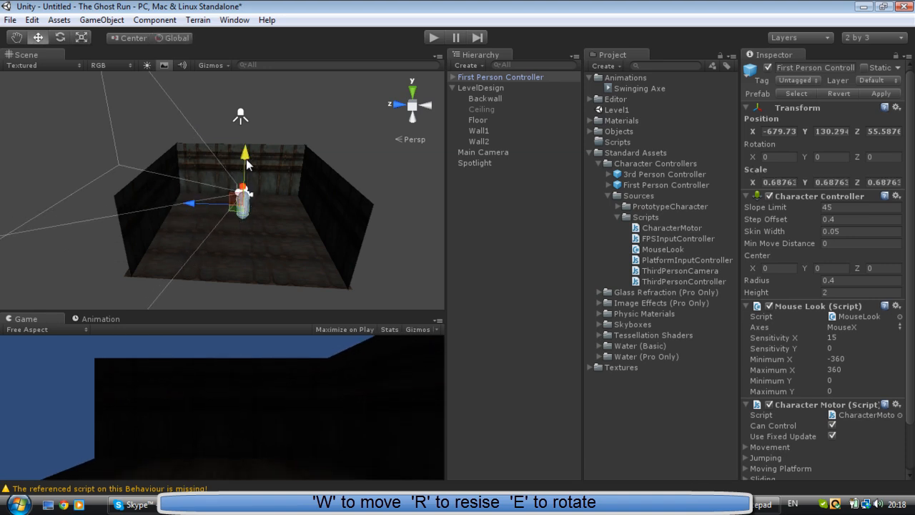
{"action": "left_click_drag", "start_coordinate": [247, 170], "coordinate": [249, 166]}
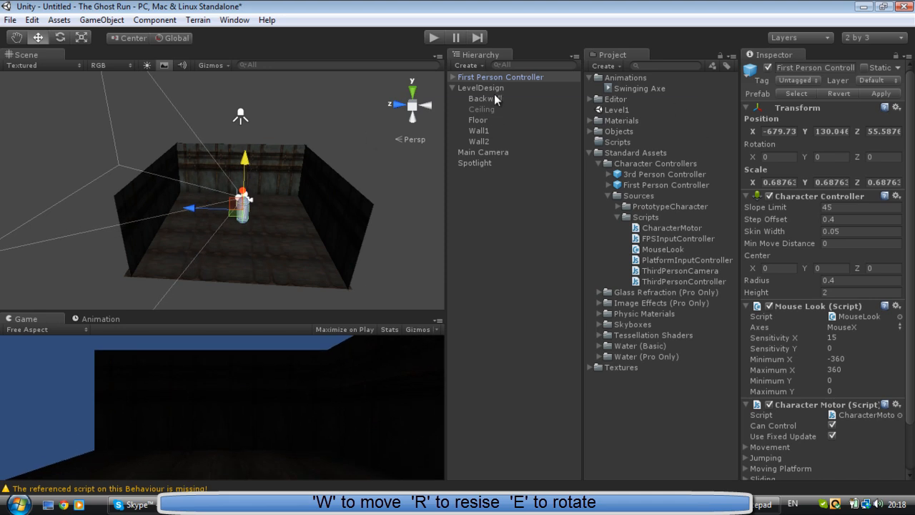
Delete the Main Camera
{"action": "left_click", "coordinate": [489, 152]}
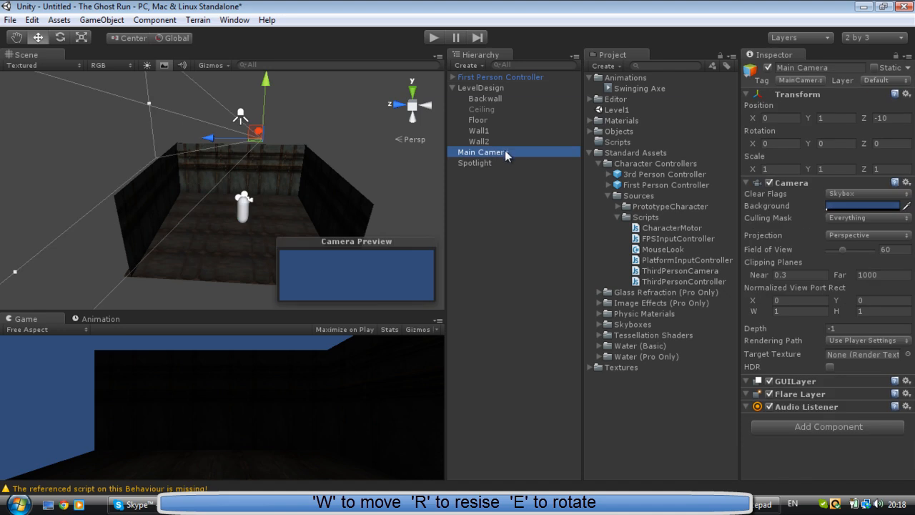
{"action": "key", "text": "Delete"}
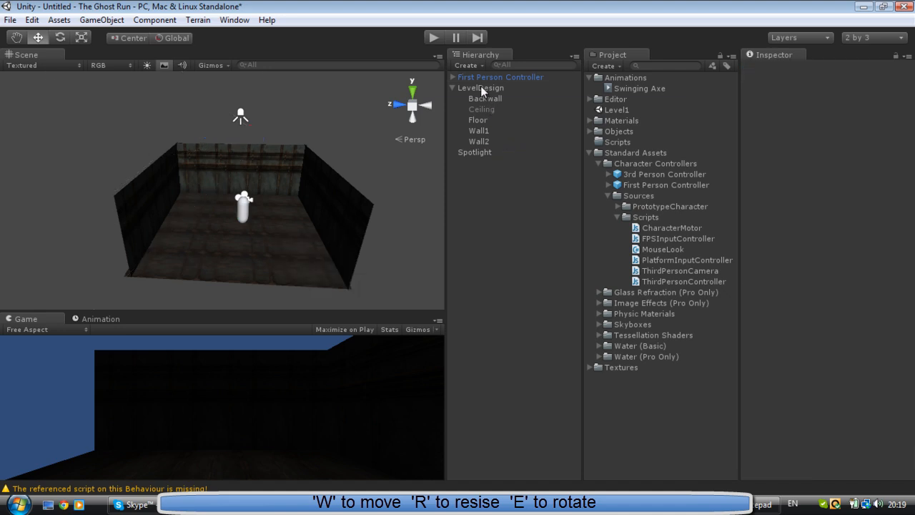
Enable the Ceiling object to close the top of the room
{"action": "left_click", "coordinate": [480, 87]}
{"action": "left_click", "coordinate": [481, 108]}
{"action": "left_click", "coordinate": [765, 75]}
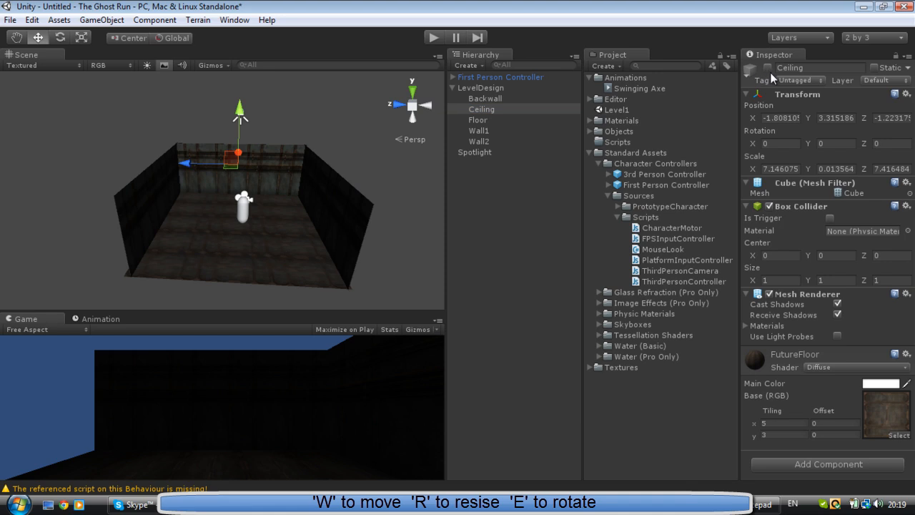
{"action": "left_click", "coordinate": [769, 68]}
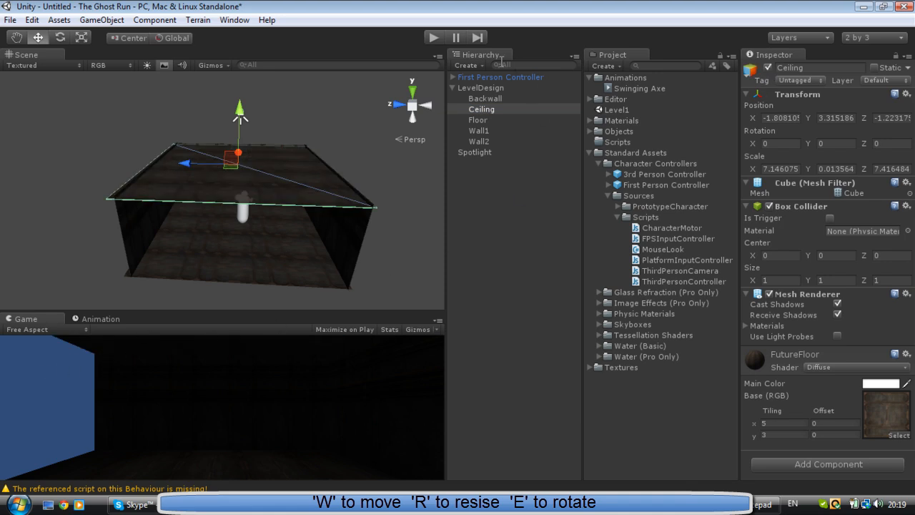
Briefly play the scene, then raise the player capsule slightly
{"action": "left_click", "coordinate": [434, 38]}
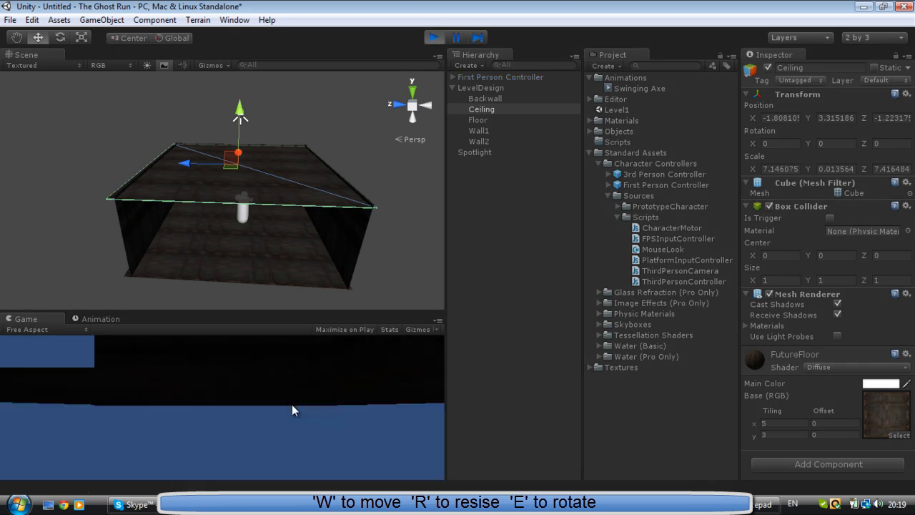
{"action": "left_click", "coordinate": [434, 38]}
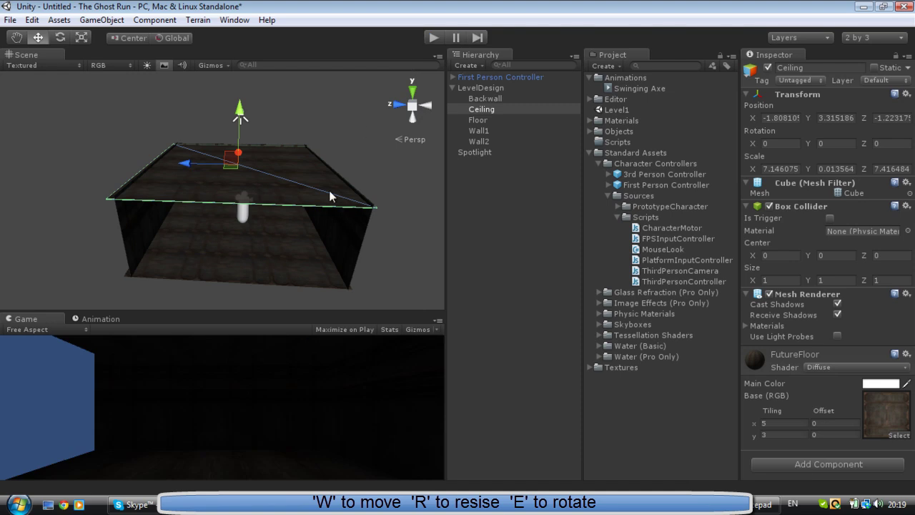
{"action": "left_click", "coordinate": [243, 214]}
{"action": "scroll", "coordinate": [291, 236], "scroll_direction": "up", "scroll_amount": 8}
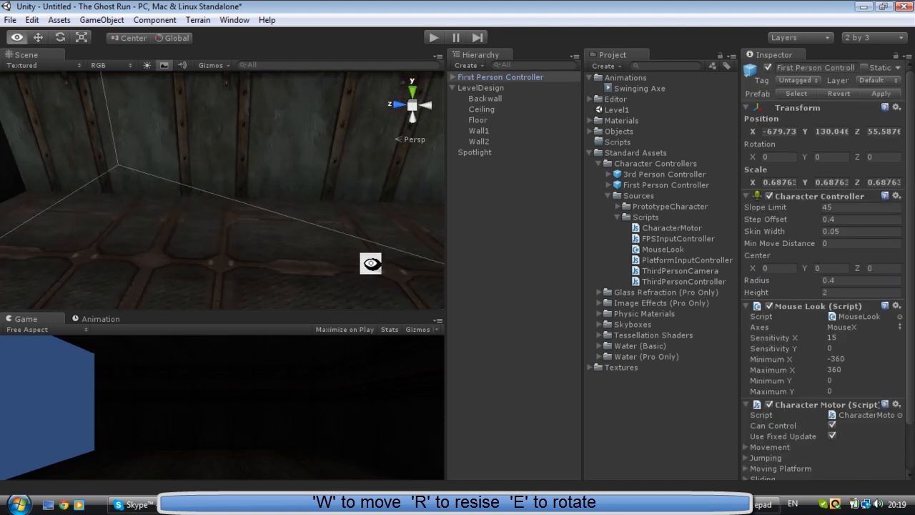
{"action": "middle_click_drag", "start_coordinate": [364, 253], "coordinate": [214, 143]}
{"action": "mouse_move", "coordinate": [214, 143]}
{"action": "right_mouse_down"}
{"action": "mouse_move", "coordinate": [276, 79]}
{"action": "mouse_move", "coordinate": [256, 177]}
{"action": "right_mouse_up"}
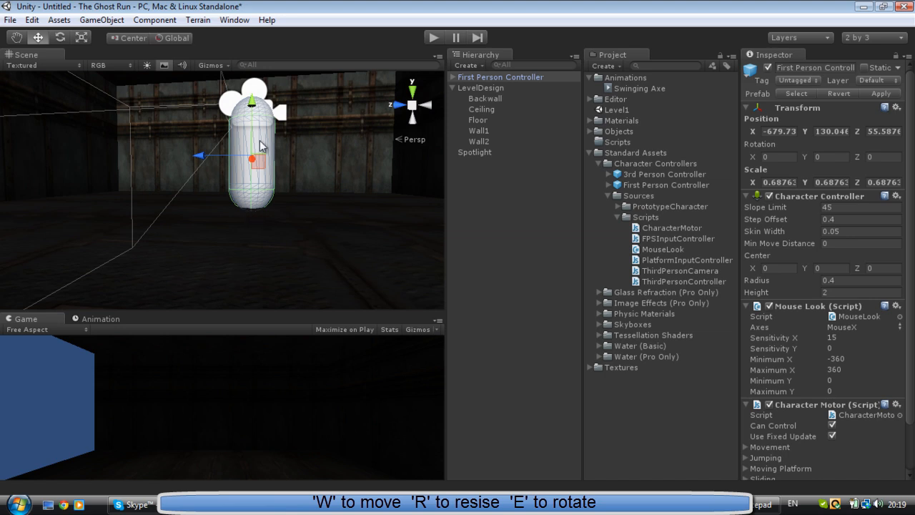
{"action": "left_click_drag", "start_coordinate": [252, 104], "coordinate": [252, 96]}
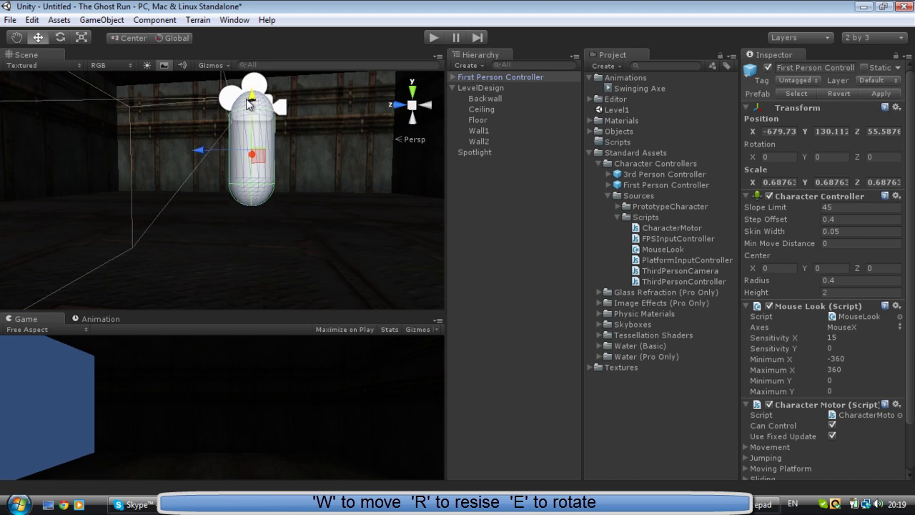
Play-test walking the player around the room, then stop the run
{"action": "left_click", "coordinate": [434, 38]}
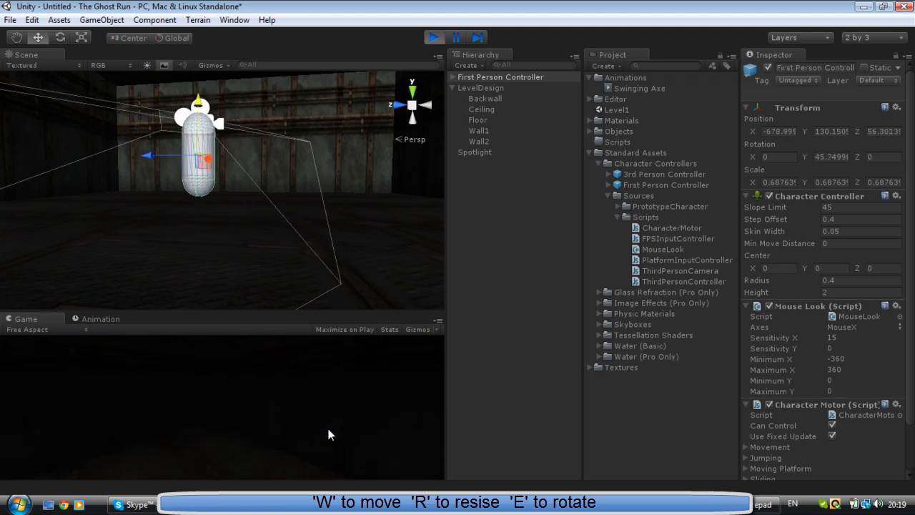
{"action": "key", "text": "w"}
{"action": "key", "text": "w"}
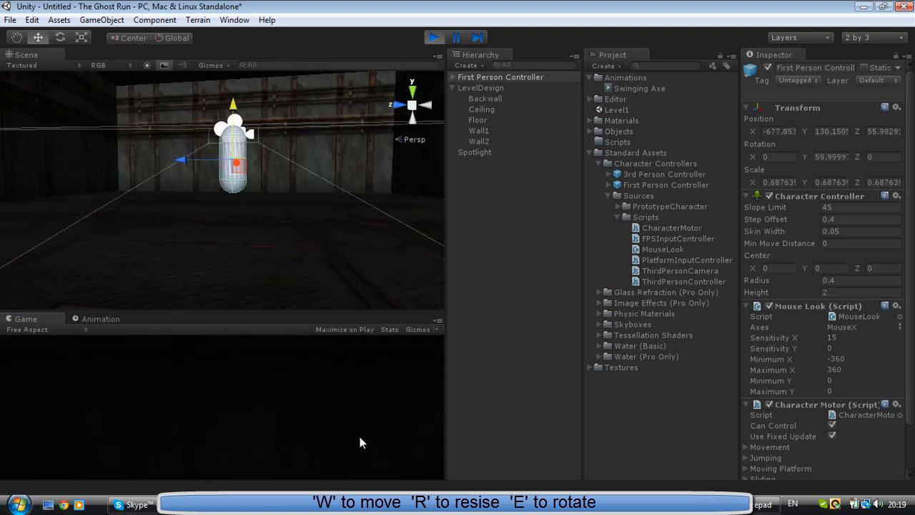
{"action": "key", "text": "w"}
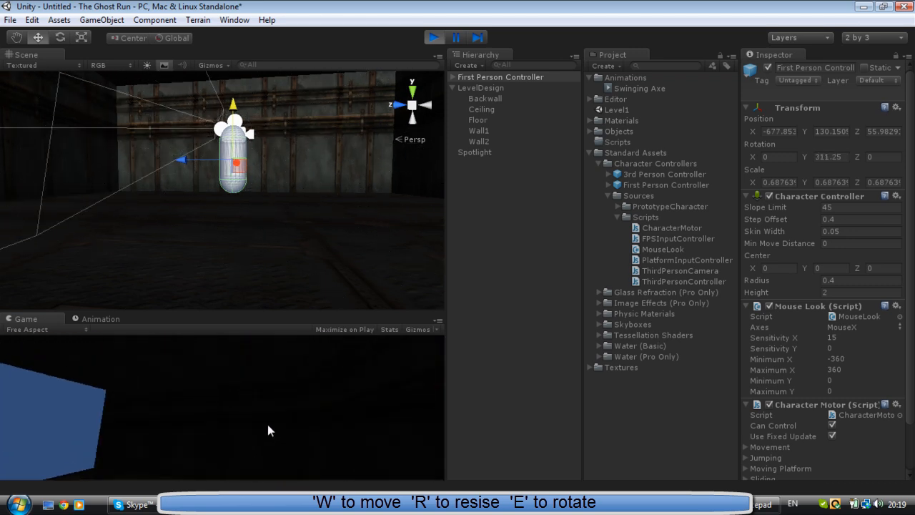
{"action": "left_click", "coordinate": [432, 38]}
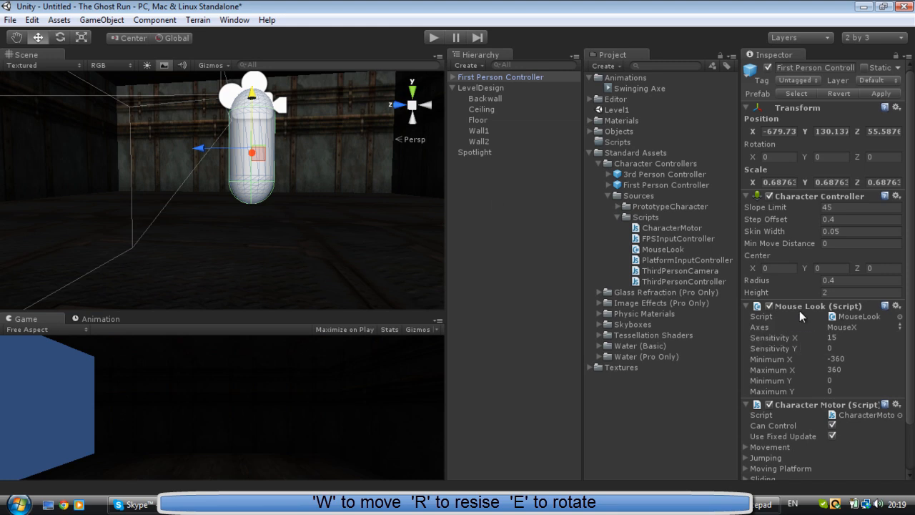
Set Mouse Look Sensitivity X to 5 and start a test run
{"action": "left_click", "coordinate": [847, 338]}
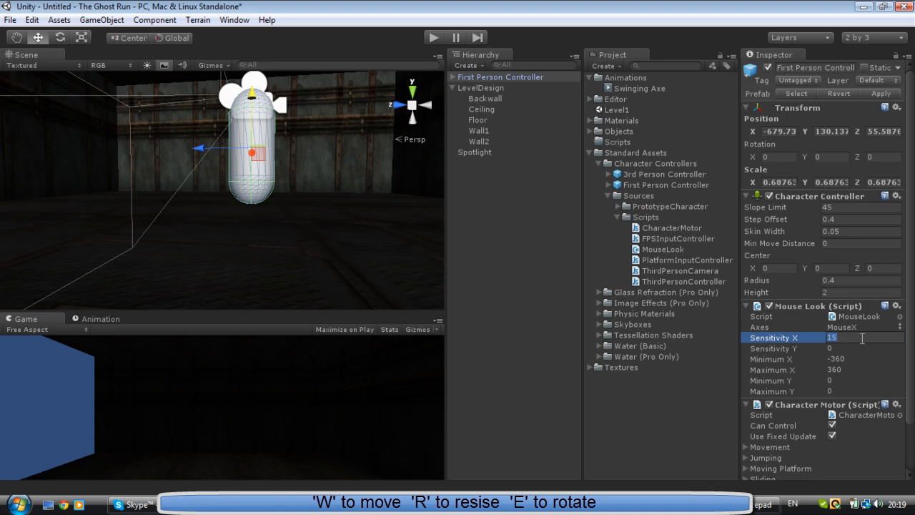
{"action": "type", "text": "5"}
{"action": "key", "text": "Return"}
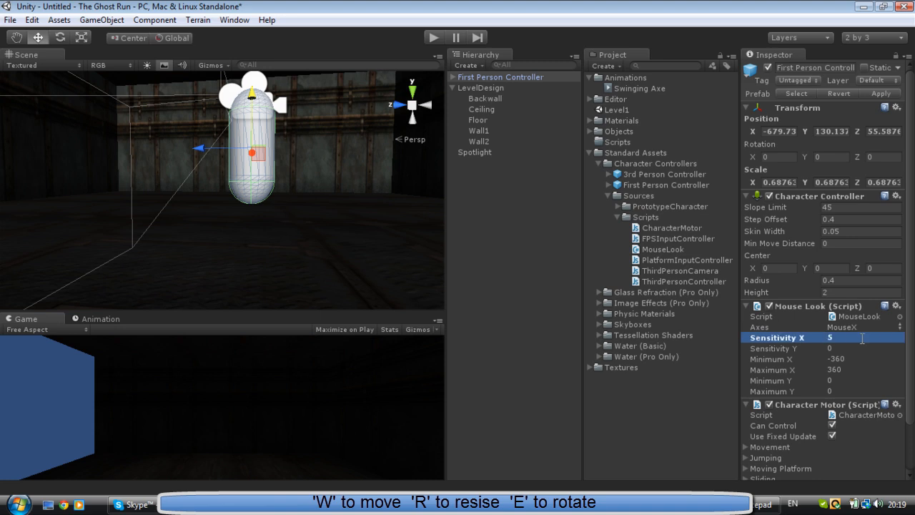
{"action": "left_click", "coordinate": [434, 37]}
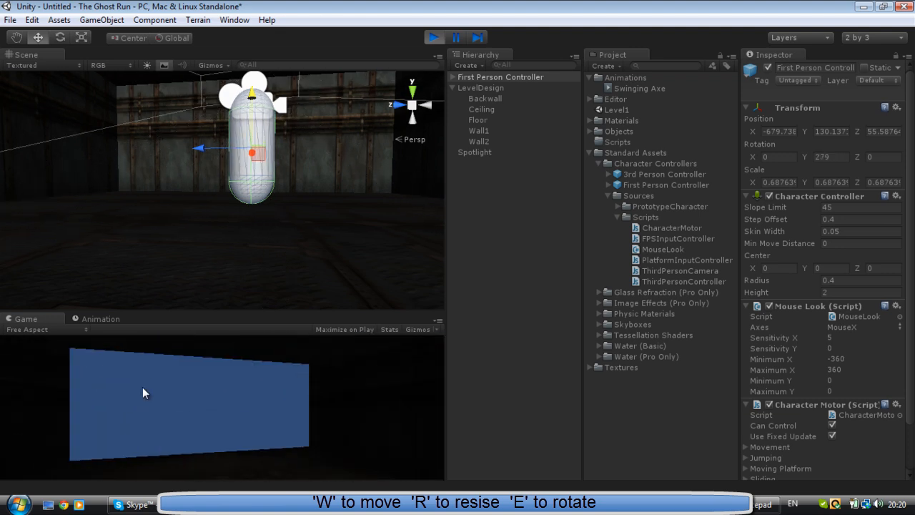
Set Character Motor movement to Max Forward Speed 3, Sideways 0, Backwards 3
{"action": "left_click", "coordinate": [433, 37]}
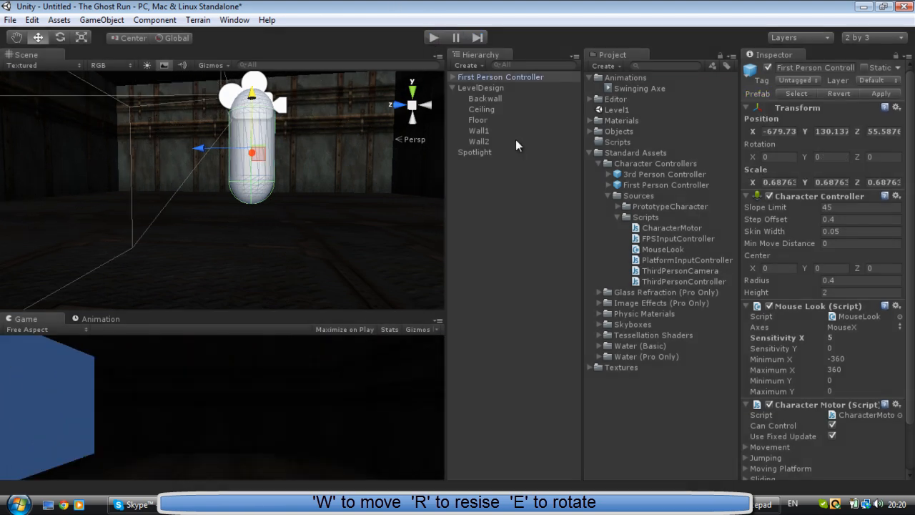
{"action": "scroll", "coordinate": [848, 429], "scroll_direction": "down", "scroll_amount": 2}
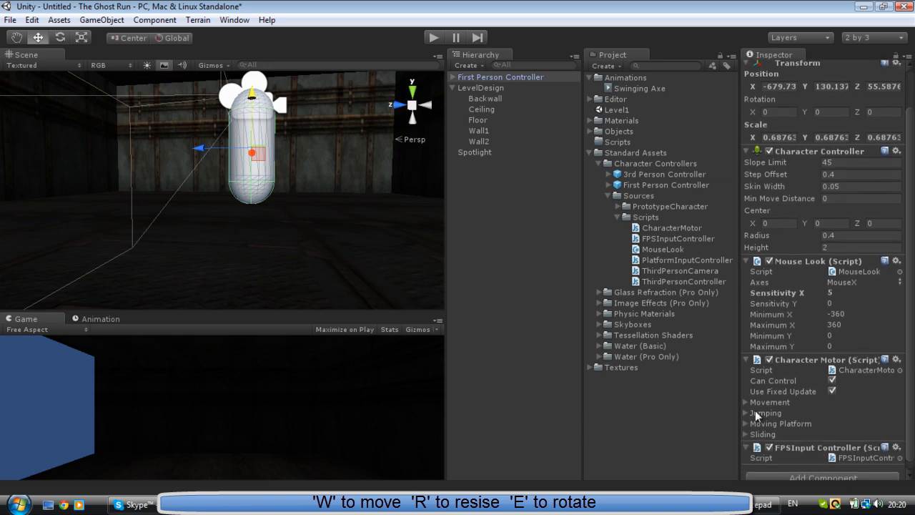
{"action": "left_click", "coordinate": [746, 402]}
{"action": "left_click", "coordinate": [843, 413]}
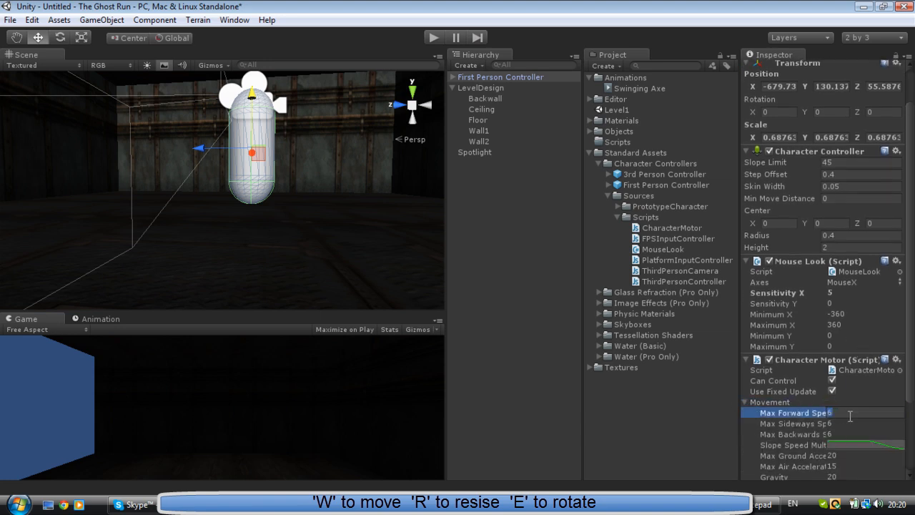
{"action": "type", "text": "3"}
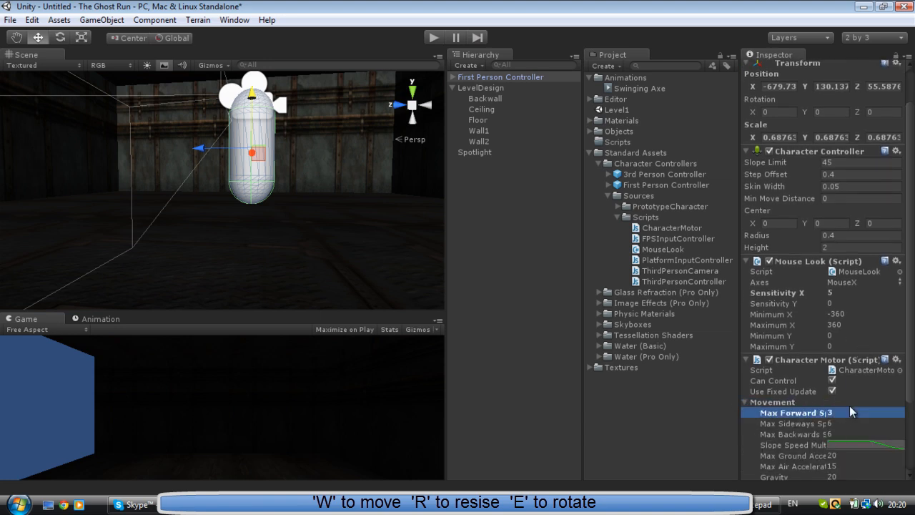
{"action": "left_click", "coordinate": [854, 424]}
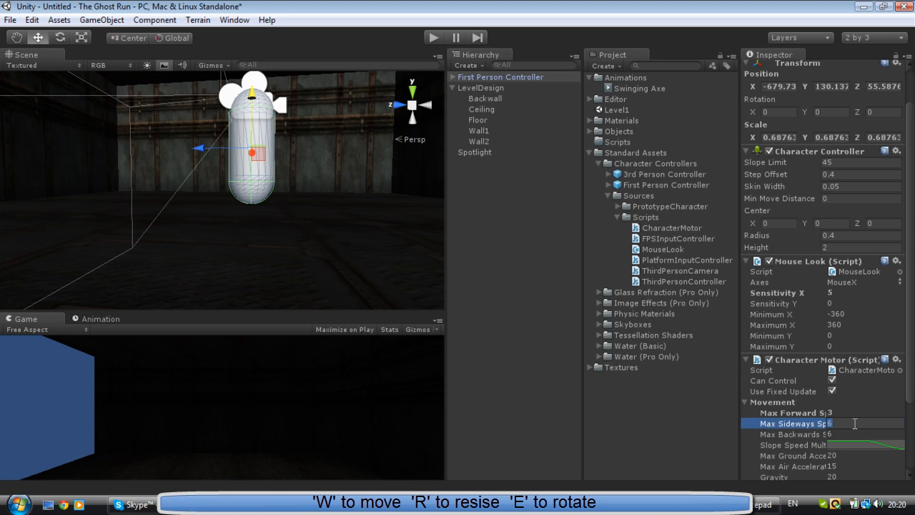
{"action": "type", "text": "0"}
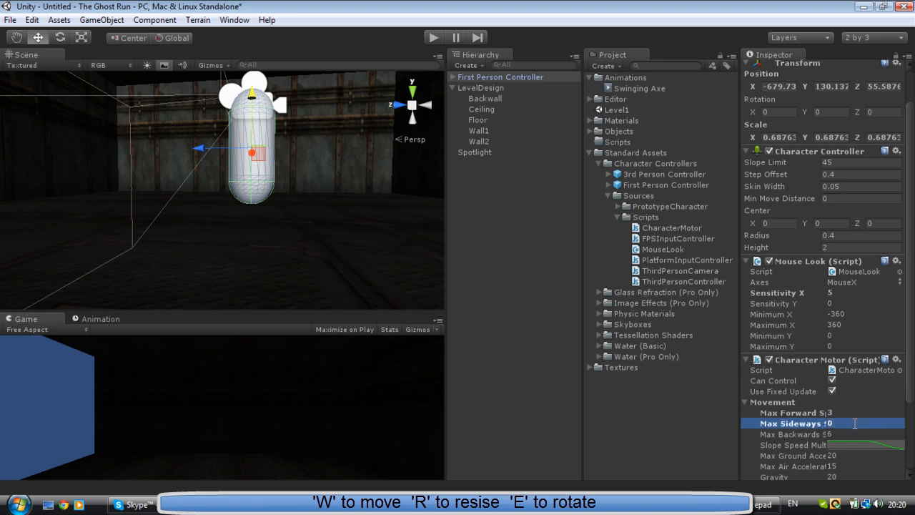
{"action": "left_click", "coordinate": [857, 434]}
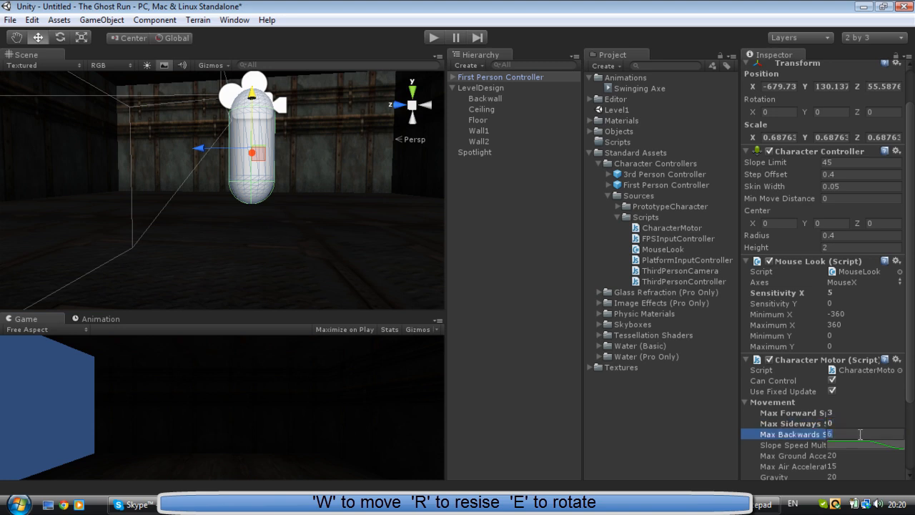
{"action": "type", "text": "3"}
{"action": "key", "text": "Return"}
{"action": "scroll", "coordinate": [861, 434], "scroll_direction": "down", "scroll_amount": 2}
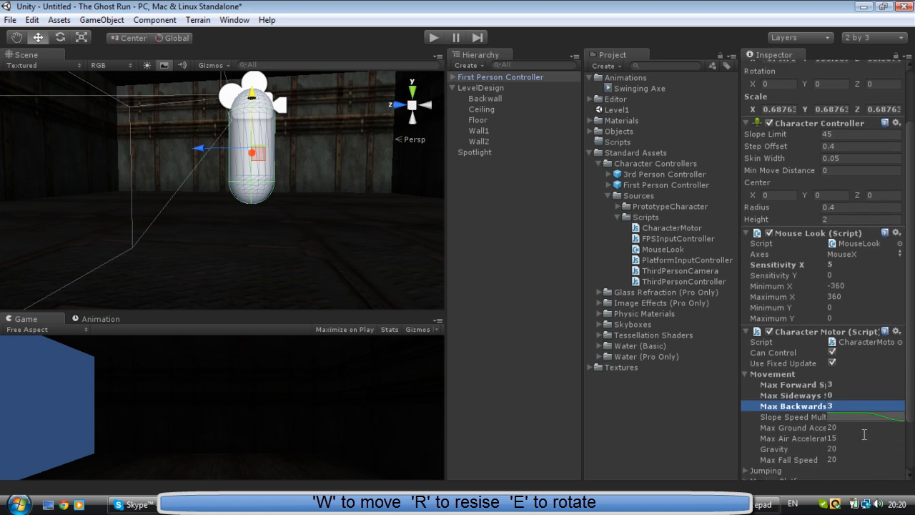
{"action": "scroll", "coordinate": [864, 434], "scroll_direction": "down", "scroll_amount": 2}
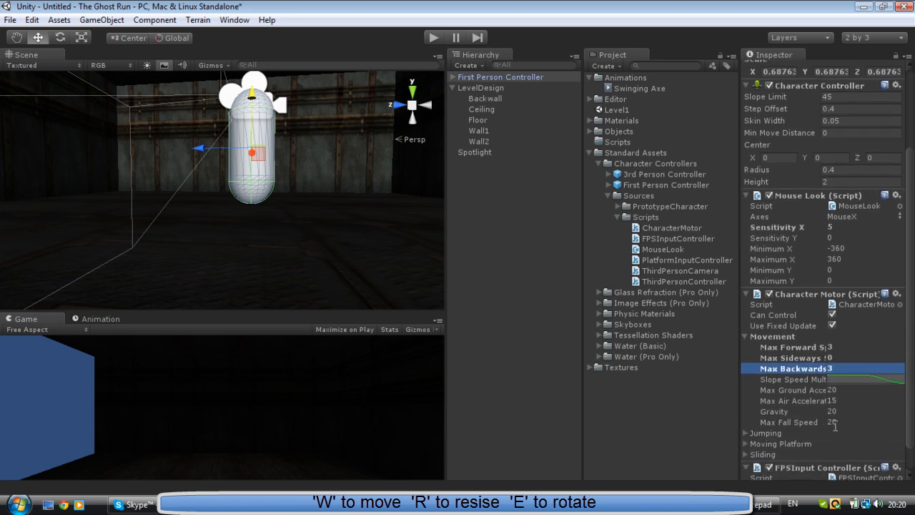
Review the Jumping, Moving Platform and Sliding foldouts, then fold Movement away
{"action": "left_click", "coordinate": [747, 433]}
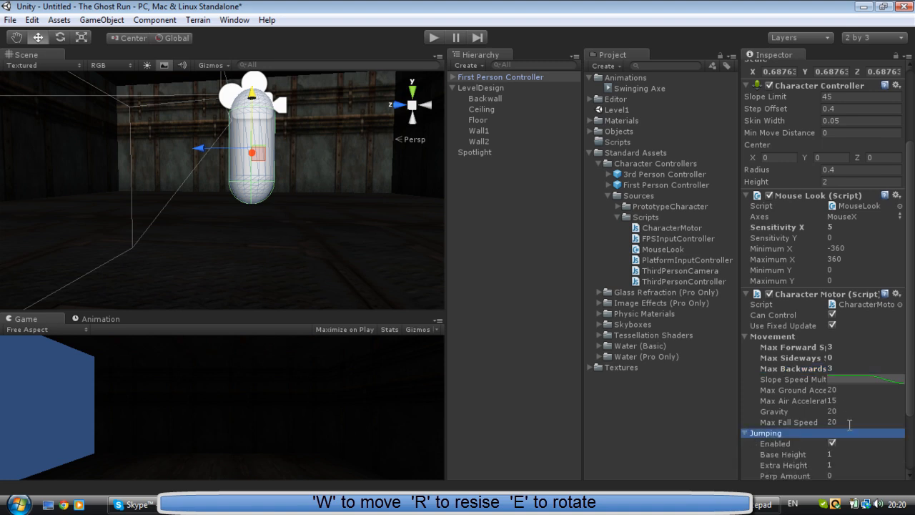
{"action": "scroll", "coordinate": [849, 425], "scroll_direction": "down", "scroll_amount": 2}
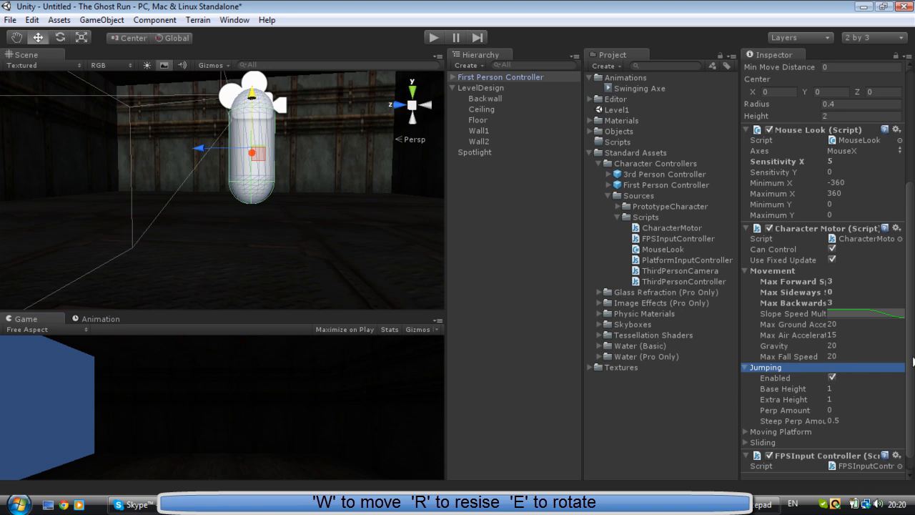
{"action": "left_click", "coordinate": [746, 368]}
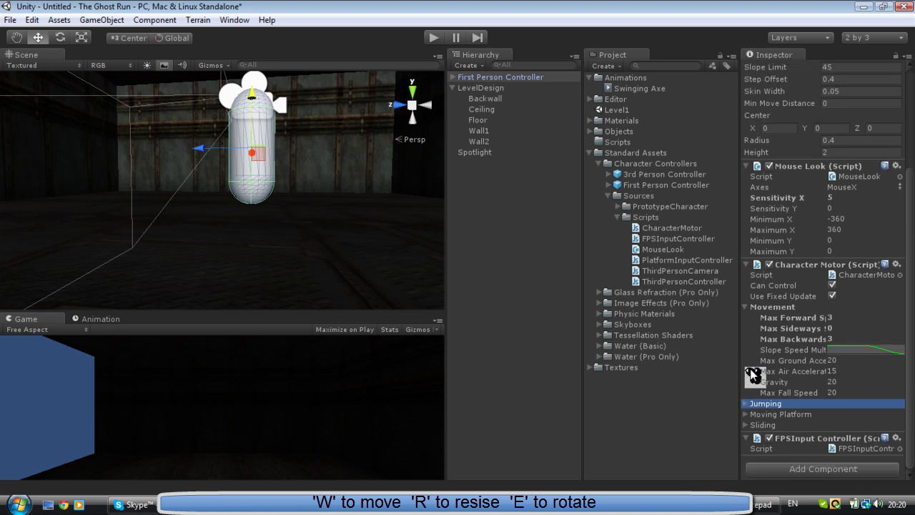
{"action": "left_click", "coordinate": [745, 415]}
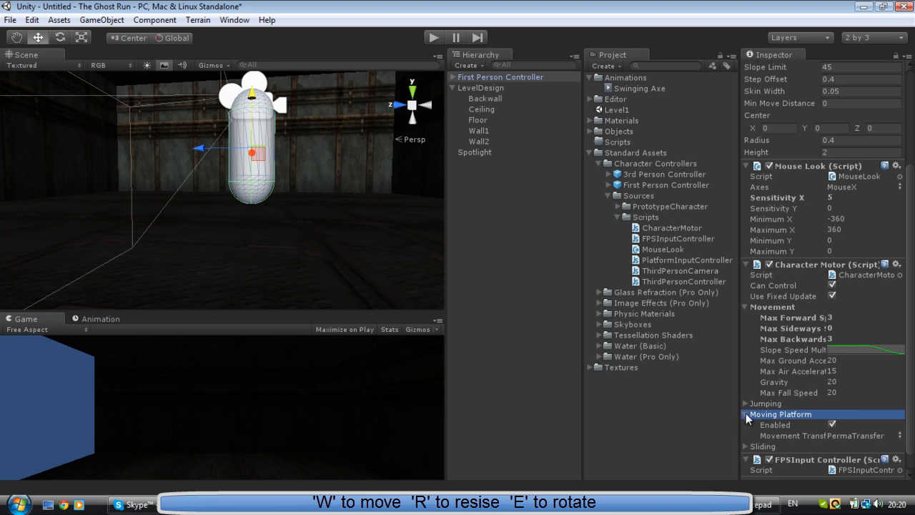
{"action": "left_click", "coordinate": [747, 416]}
{"action": "left_click", "coordinate": [747, 425]}
{"action": "left_click", "coordinate": [746, 425]}
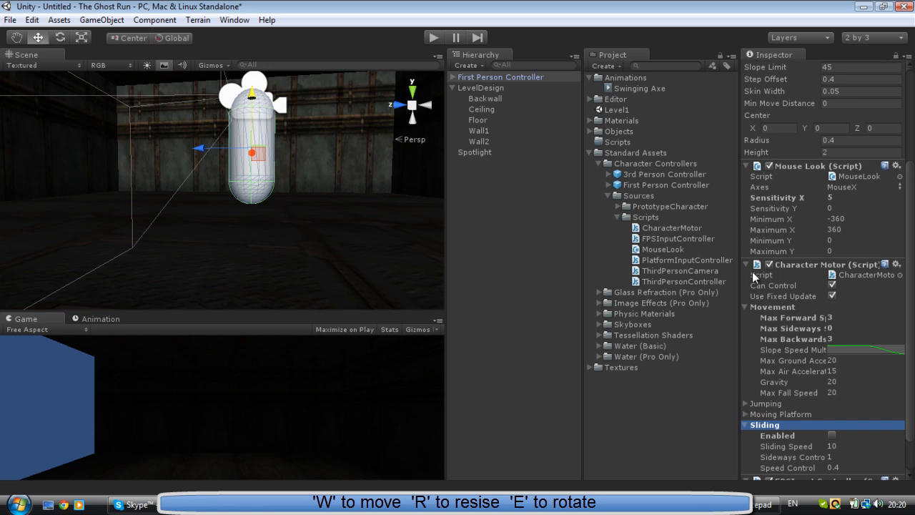
{"action": "left_click", "coordinate": [747, 307]}
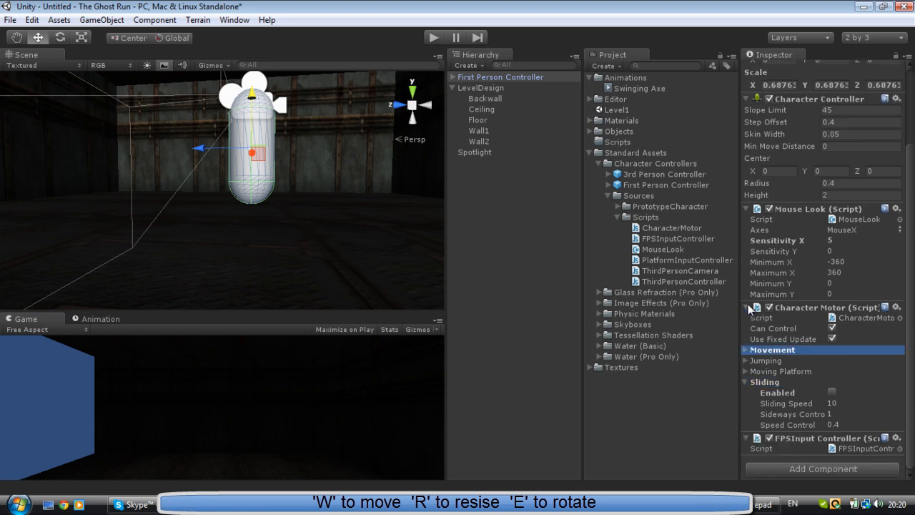
Maximize the Game view and play-test walking the slowed character around the dark room
{"action": "left_click", "coordinate": [45, 318]}
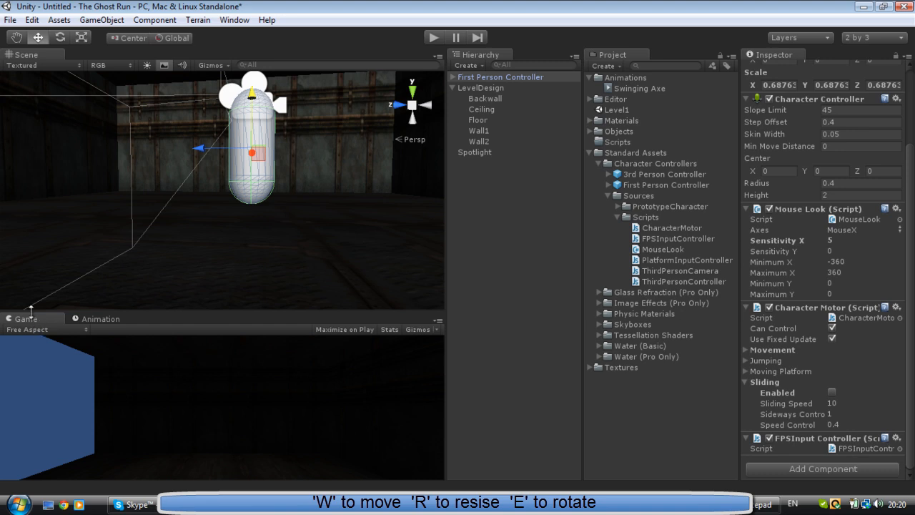
{"action": "key", "text": "space"}
{"action": "key", "text": "ctrl+p"}
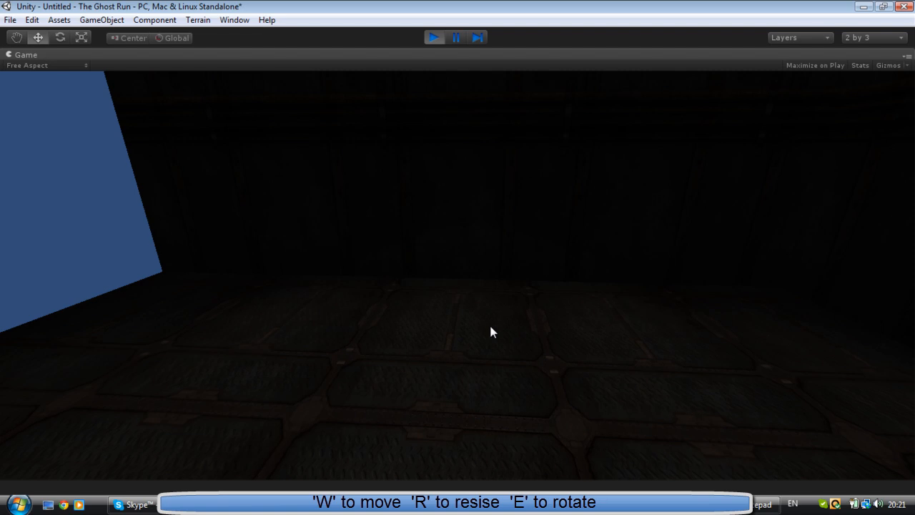
{"action": "key", "text": "w"}
{"action": "key", "text": "w"}
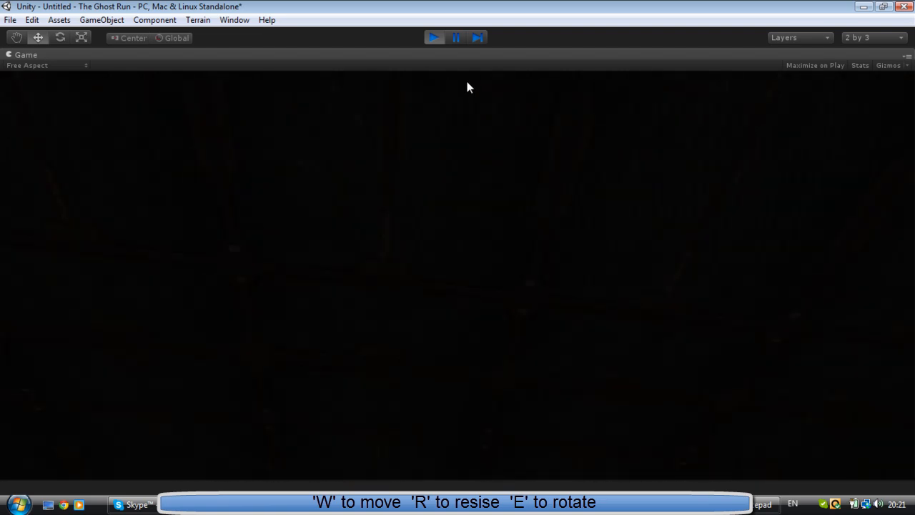
{"action": "left_click", "coordinate": [434, 38]}
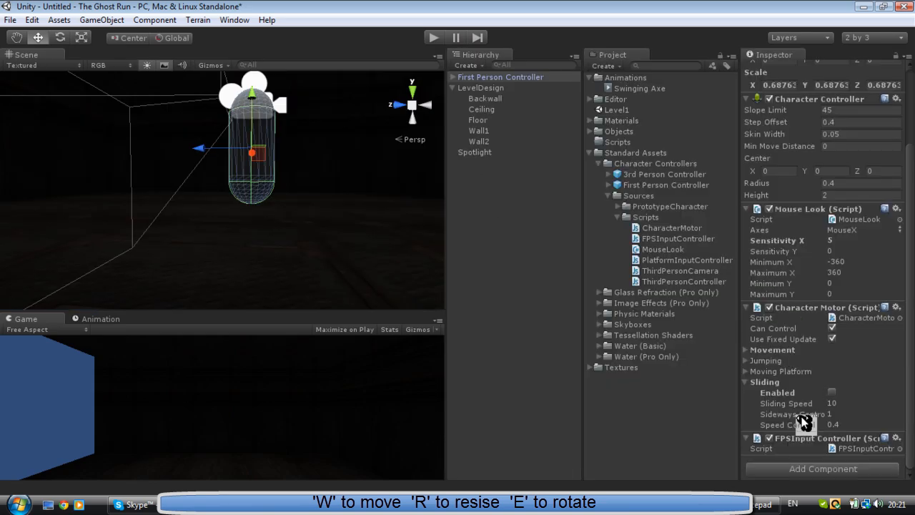
{"action": "left_click", "coordinate": [832, 392]}
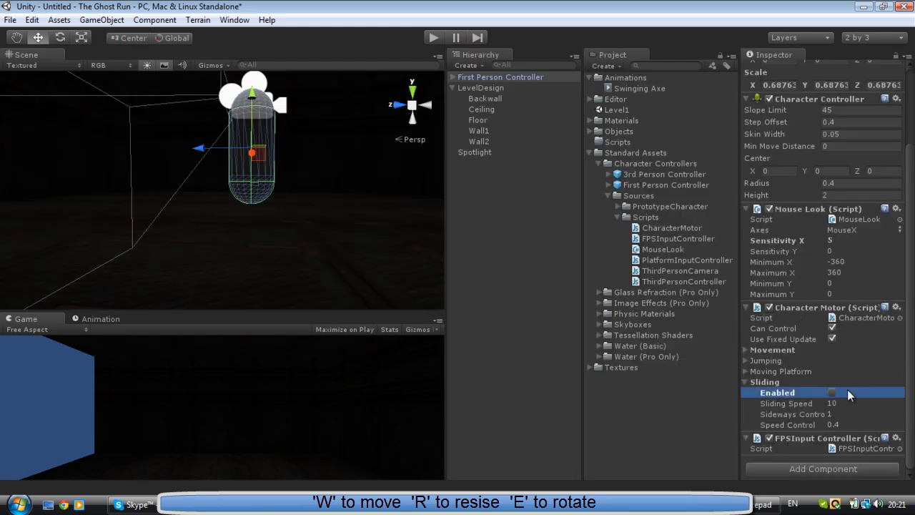
{"action": "left_click", "coordinate": [433, 38]}
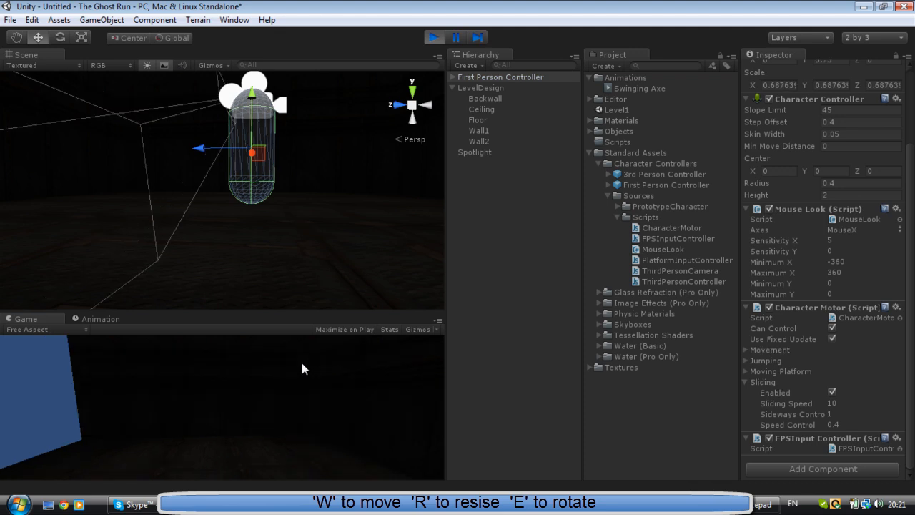
{"action": "key", "text": "w"}
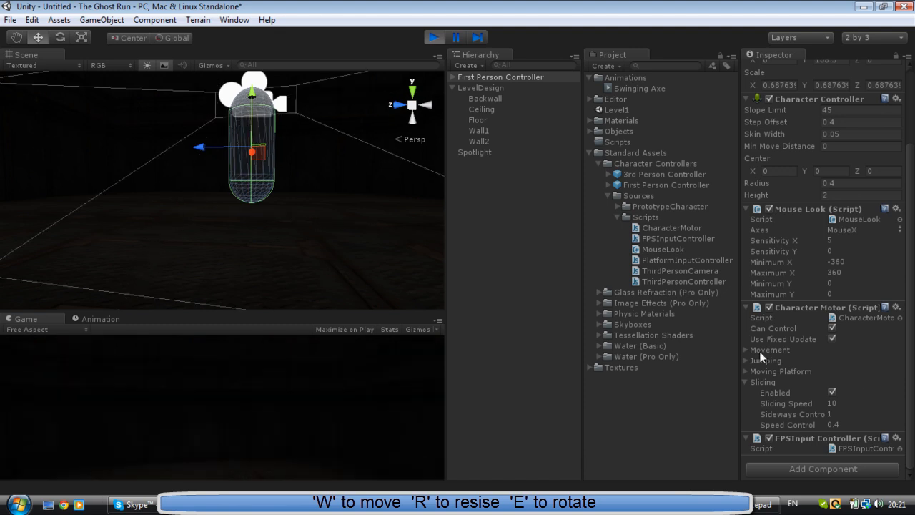
{"action": "left_click", "coordinate": [434, 37]}
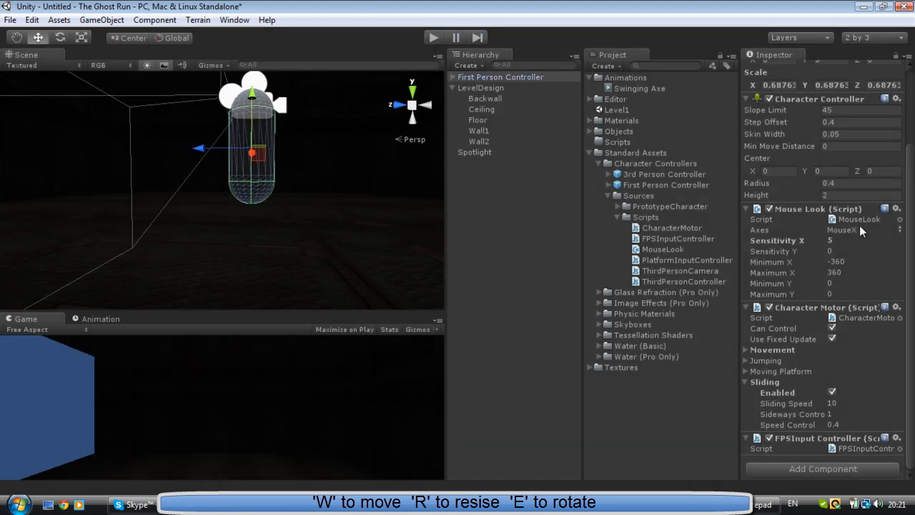
{"action": "left_click", "coordinate": [747, 350]}
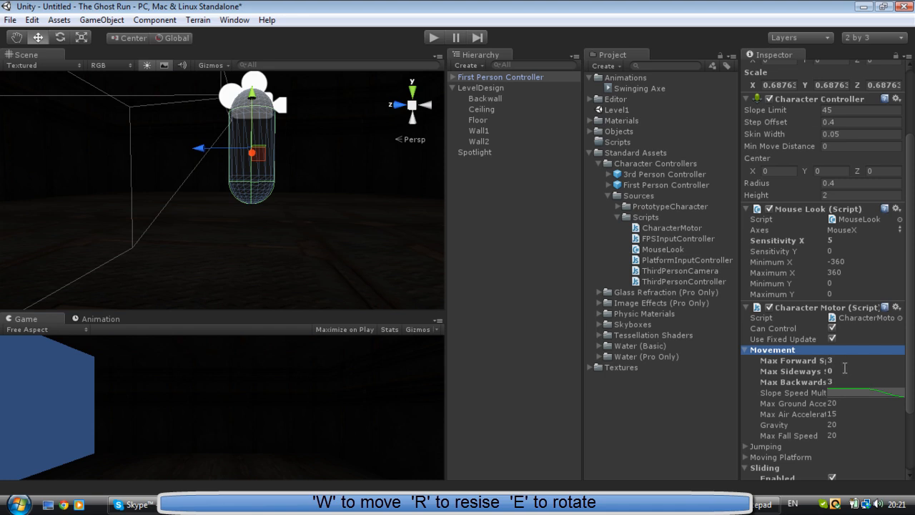
{"action": "left_click", "coordinate": [848, 369]}
{"action": "type", "text": "3"}
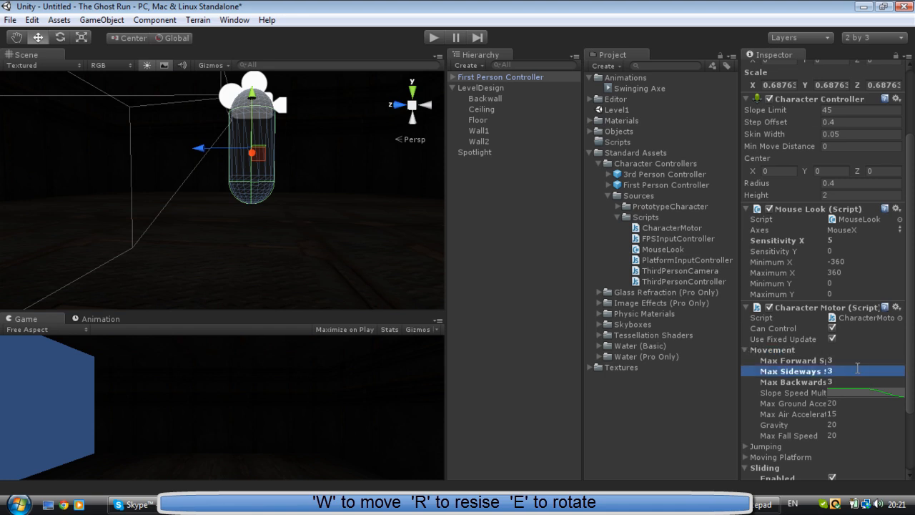
{"action": "left_click", "coordinate": [434, 37]}
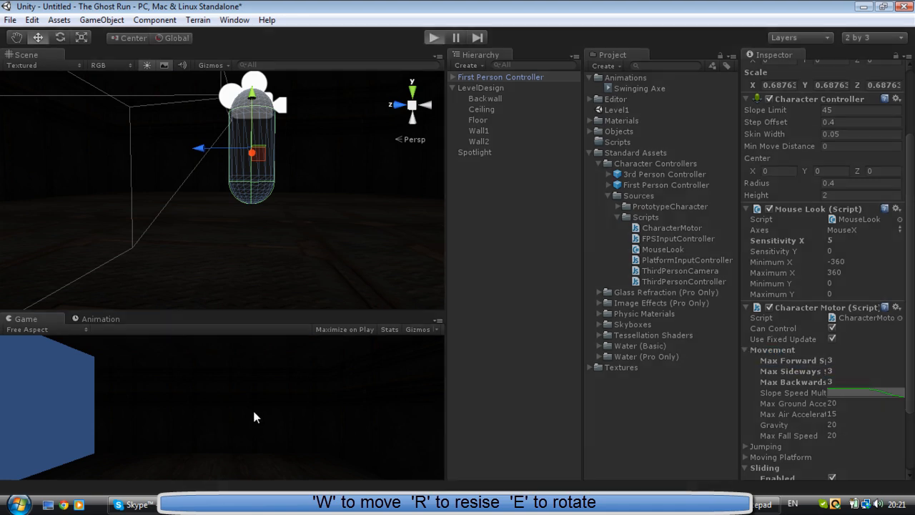
{"action": "key", "text": "w"}
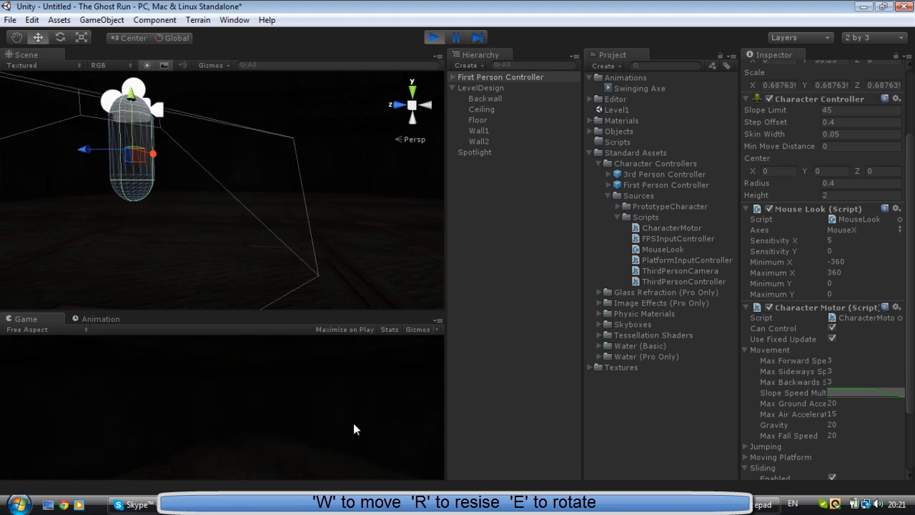
{"action": "key", "text": "w"}
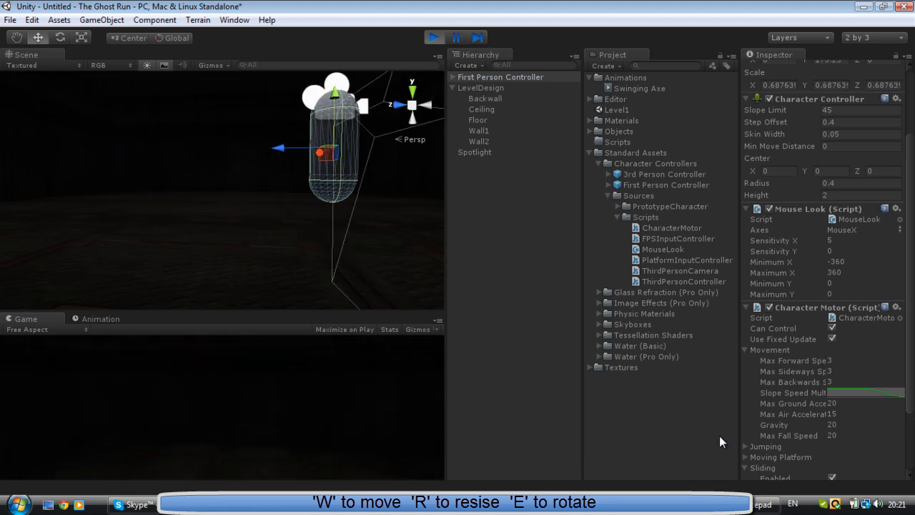
{"action": "key", "text": "w"}
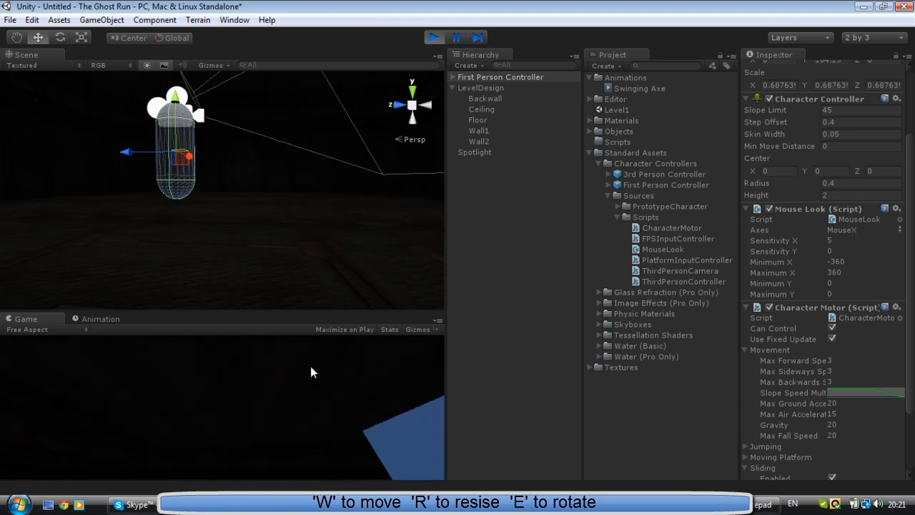
{"action": "key", "text": "ctrl+p"}
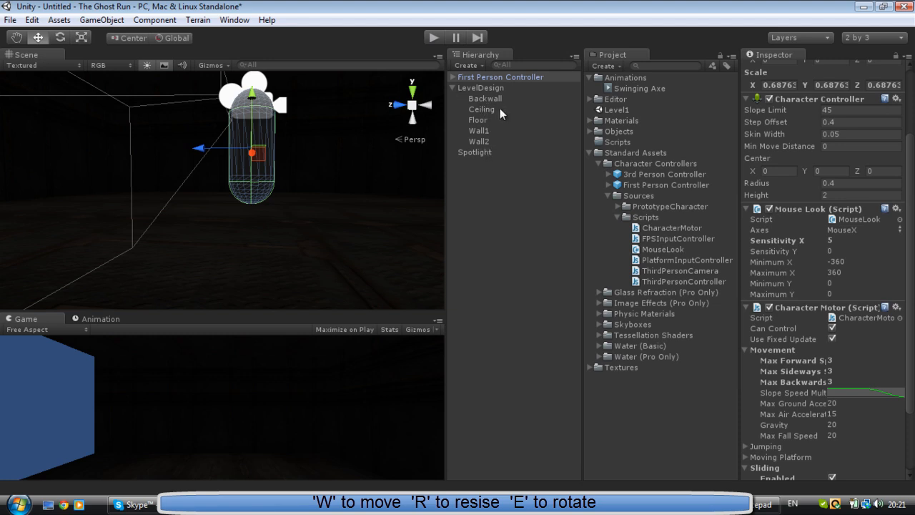
Dim the Spotlight's intensity to 0.4
{"action": "left_click", "coordinate": [483, 152]}
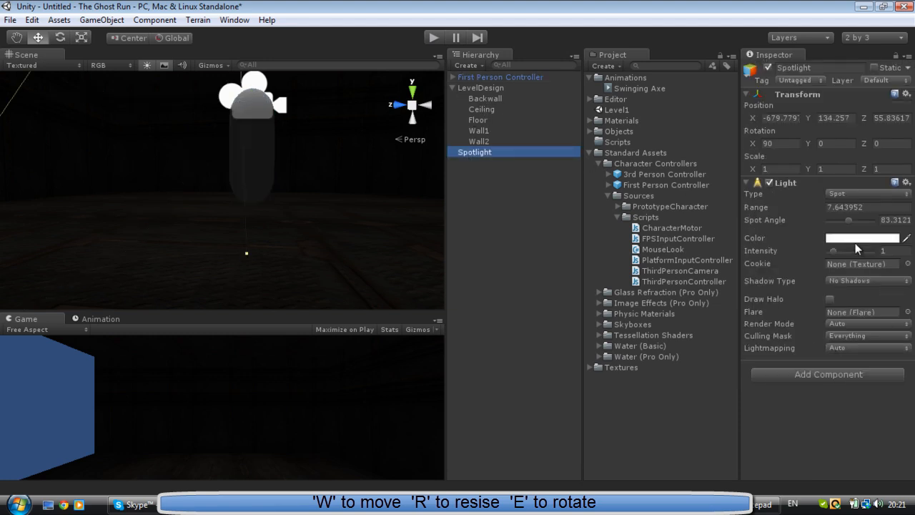
{"action": "left_click_drag", "start_coordinate": [836, 250], "coordinate": [830, 252]}
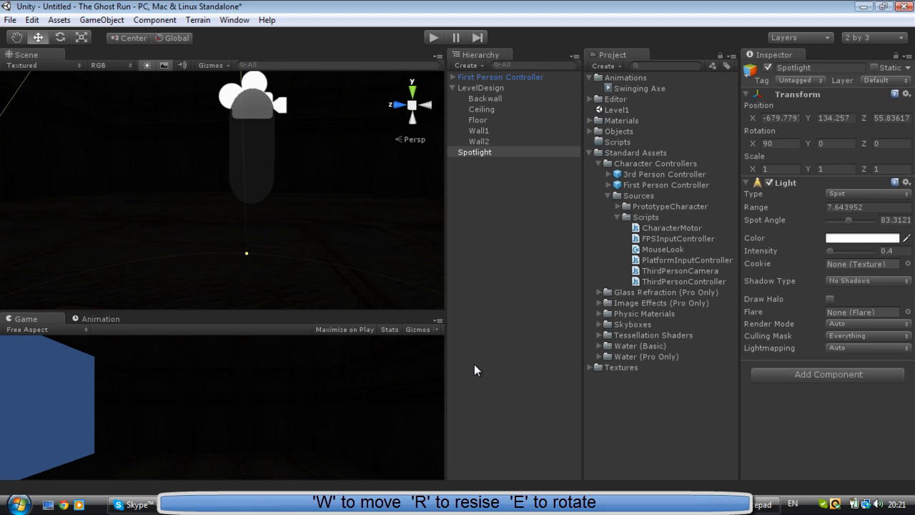
{"action": "left_click", "coordinate": [890, 250]}
{"action": "left_click", "coordinate": [433, 286]}
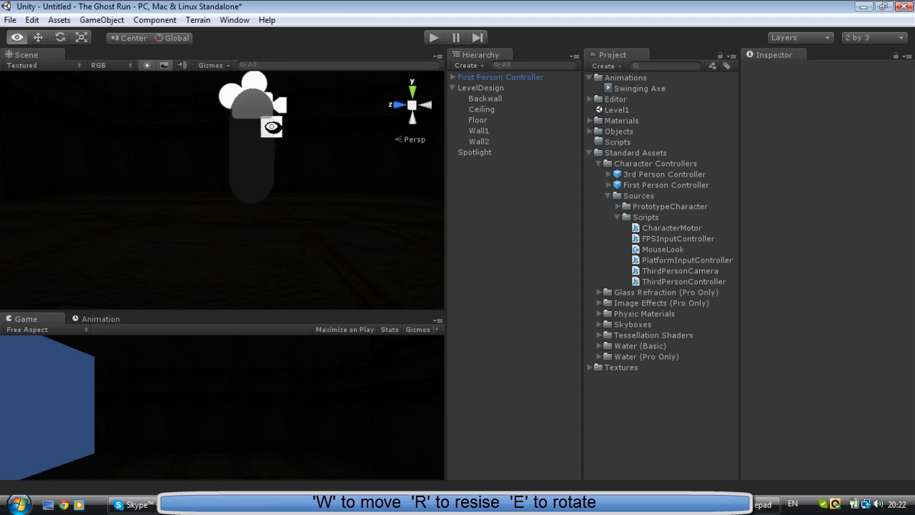
{"action": "scroll", "coordinate": [268, 145], "scroll_direction": "down", "scroll_amount": 3}
{"action": "scroll", "coordinate": [238, 194], "scroll_direction": "down", "scroll_amount": 3}
{"action": "scroll", "coordinate": [238, 195], "scroll_direction": "down", "scroll_amount": 2}
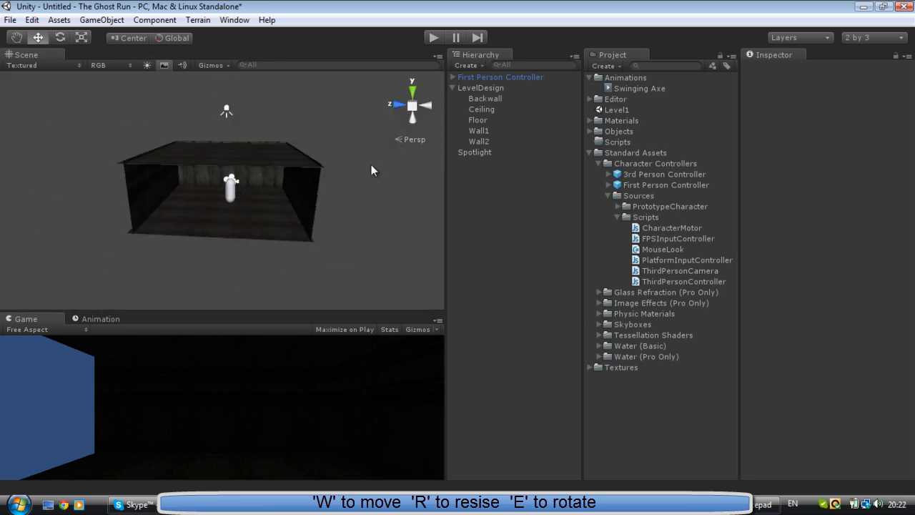
Deactivate the Ceiling object so the room is open from above
{"action": "left_click", "coordinate": [481, 110]}
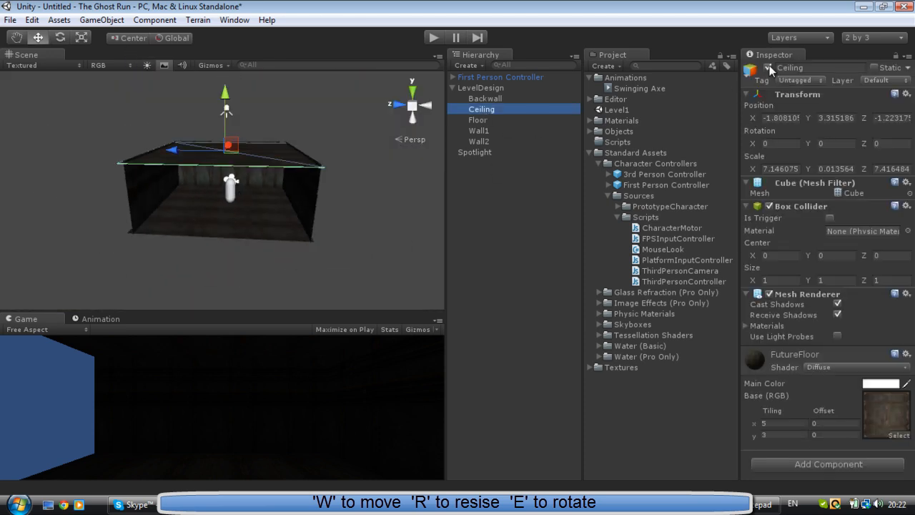
{"action": "left_click", "coordinate": [769, 66]}
{"action": "left_click", "coordinate": [452, 87]}
{"action": "left_click", "coordinate": [485, 172]}
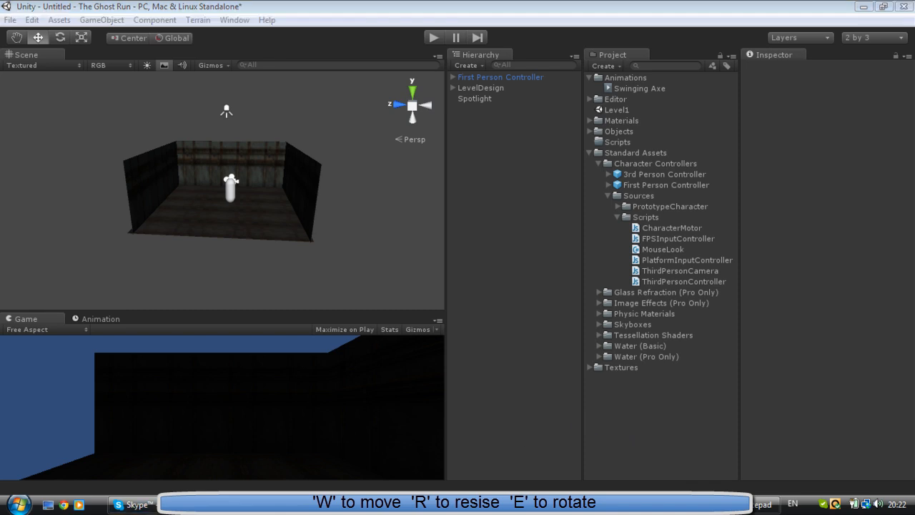
Switch to Chrome and go to thefree3dmodels.com
{"action": "left_click", "coordinate": [64, 505]}
{"action": "left_click", "coordinate": [315, 9]}
{"action": "left_click", "coordinate": [322, 28]}
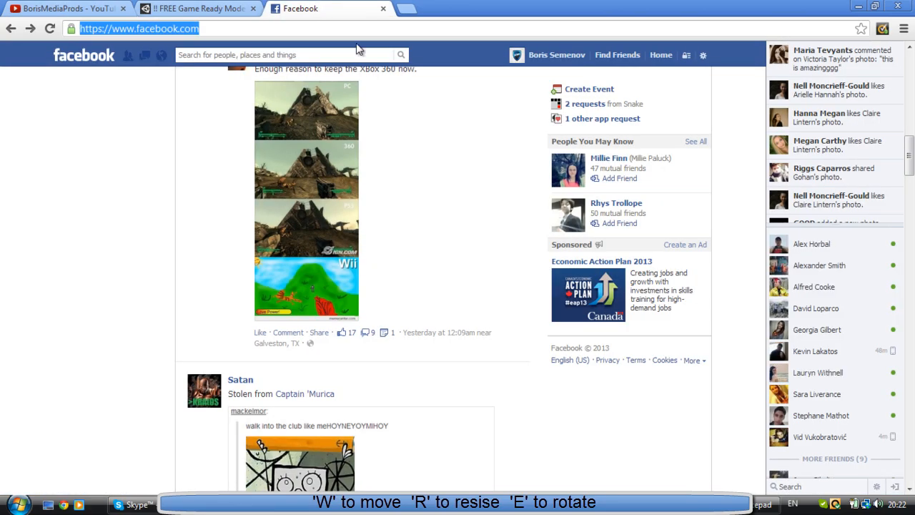
{"action": "type", "text": "the"}
{"action": "key", "text": "Return"}
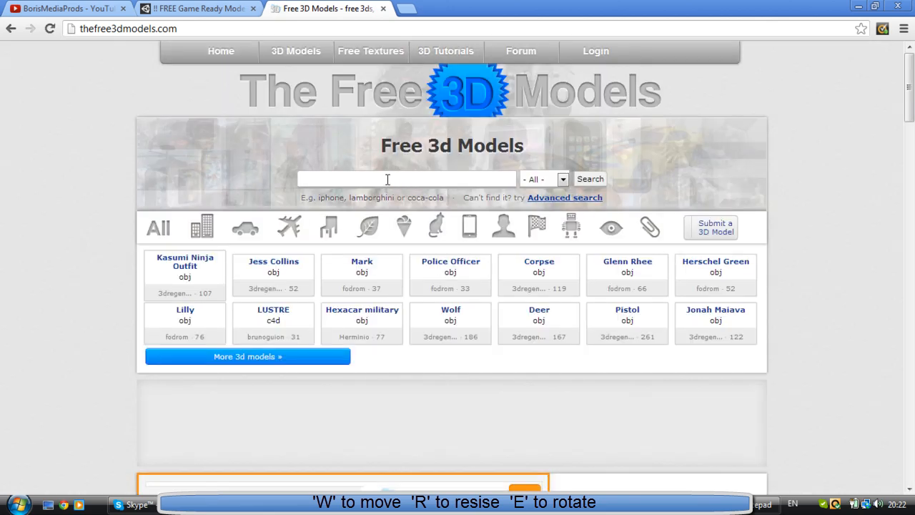
Search the site for flashlight and download the Alan Wake Flashlight .7z archive
{"action": "left_click", "coordinate": [392, 176]}
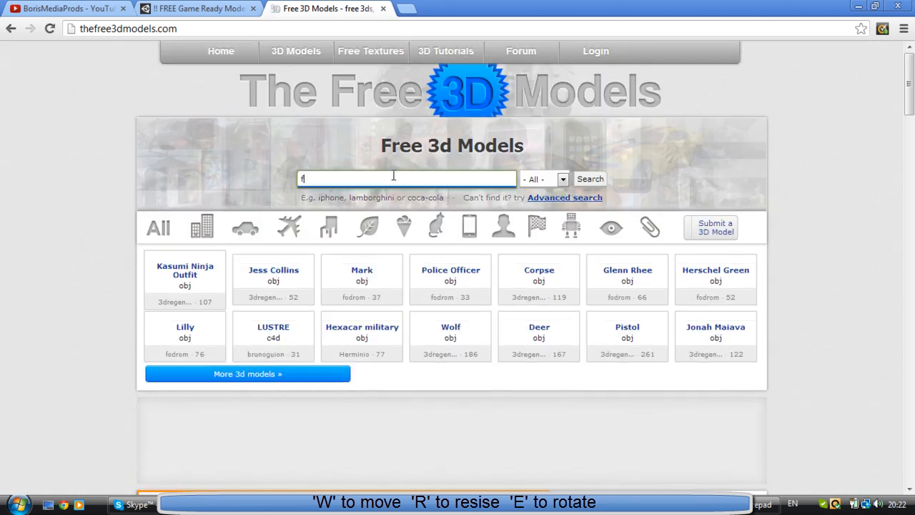
{"action": "type", "text": "flashli"}
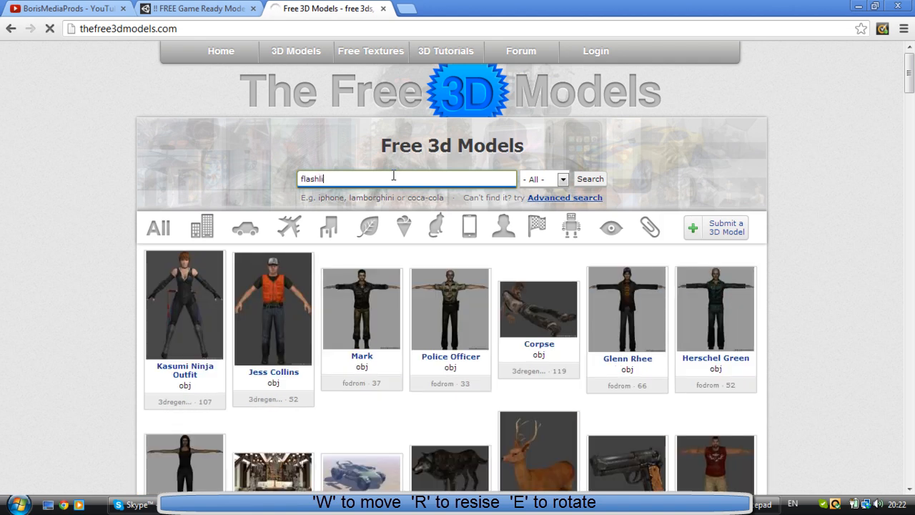
{"action": "type", "text": "ght"}
{"action": "key", "text": "Return"}
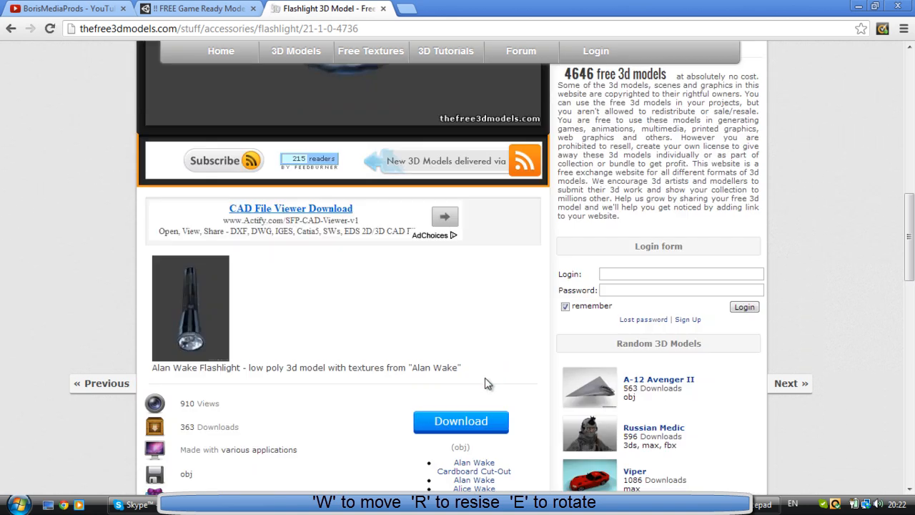
{"action": "left_click", "coordinate": [484, 425]}
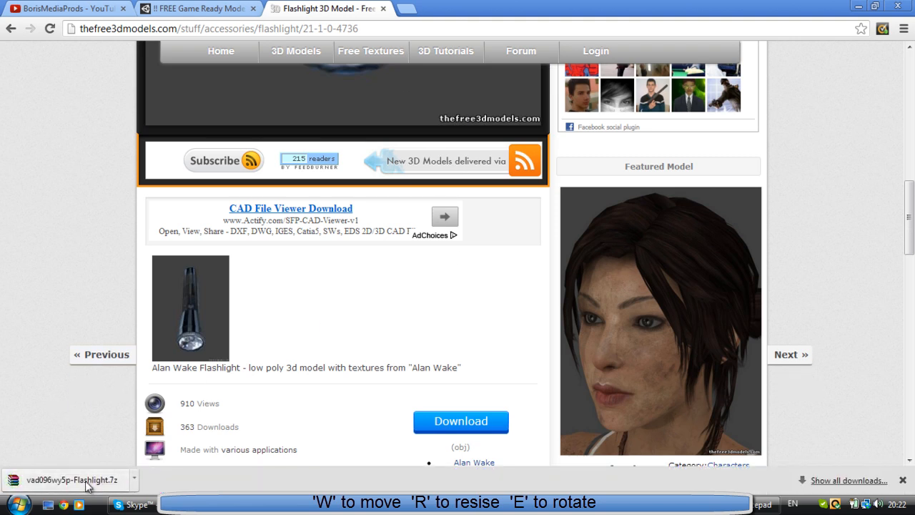
{"action": "left_click", "coordinate": [91, 484]}
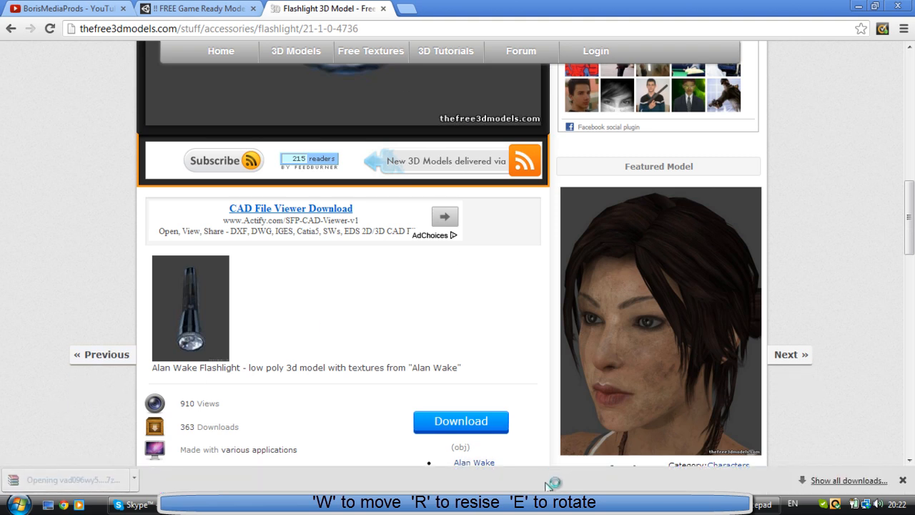
Open the Documents > Models folder in Explorer from the Start menu
{"action": "left_click", "coordinate": [18, 505]}
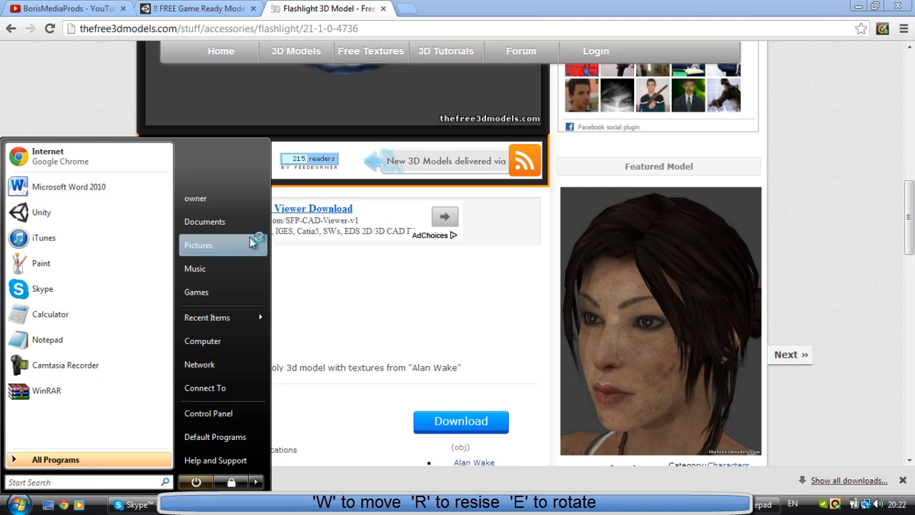
{"action": "left_click", "coordinate": [214, 246]}
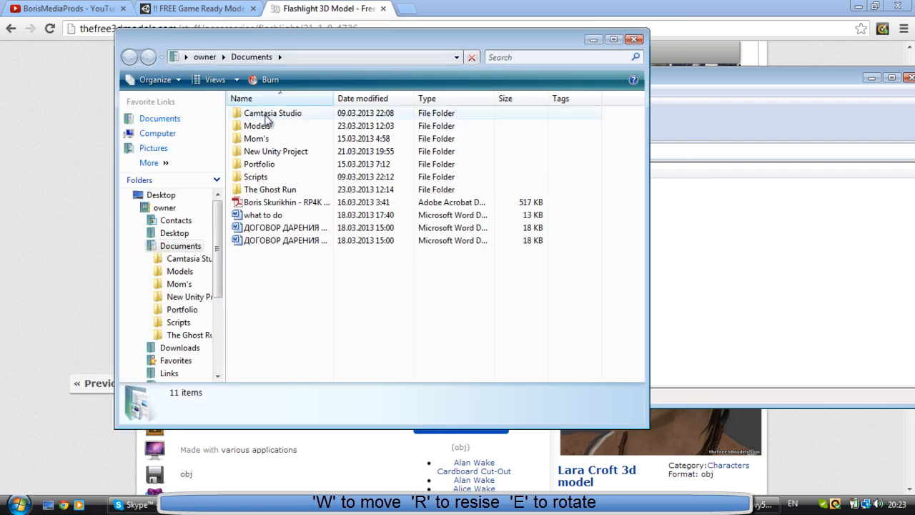
{"action": "left_click", "coordinate": [268, 127]}
{"action": "double_click", "coordinate": [268, 127]}
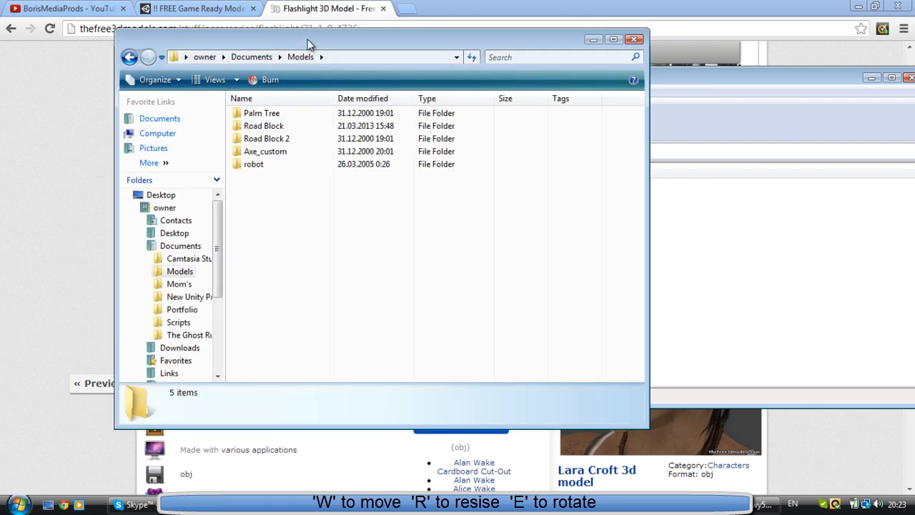
{"action": "left_click_drag", "start_coordinate": [304, 38], "coordinate": [227, 37]}
Drag the Flashlight folder from WinRAR into the Models folder
{"action": "left_click", "coordinate": [690, 200]}
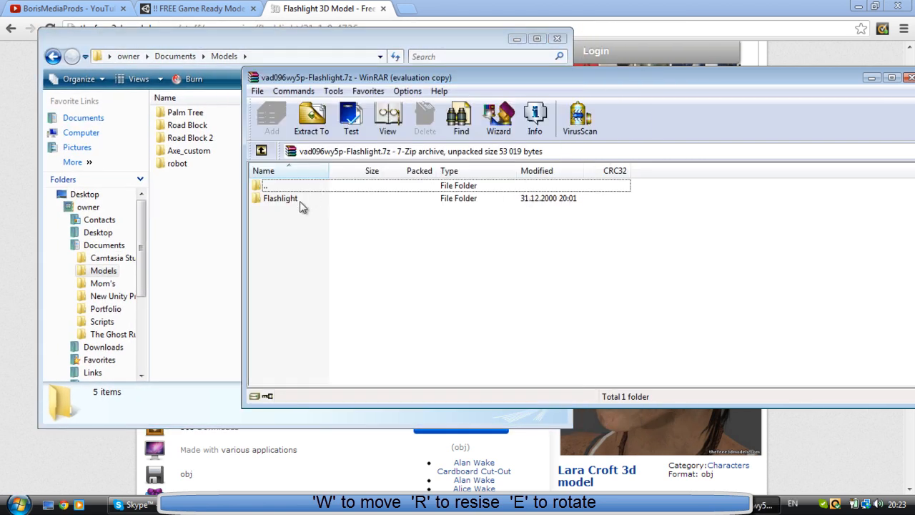
{"action": "left_click_drag", "start_coordinate": [280, 198], "coordinate": [214, 208]}
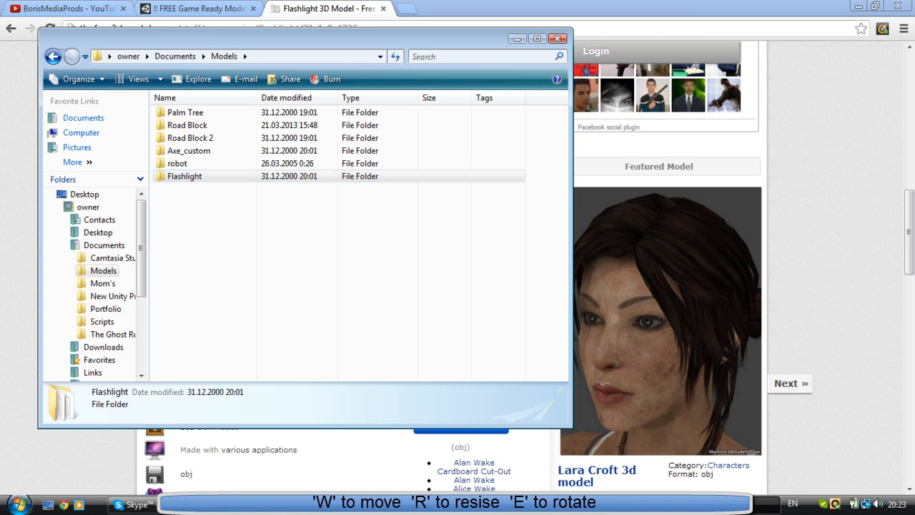
{"action": "scroll", "coordinate": [658, 286], "scroll_direction": "down", "scroll_amount": 3}
{"action": "left_click", "coordinate": [658, 286]}
{"action": "scroll", "coordinate": [457, 286], "scroll_direction": "down", "scroll_amount": 3}
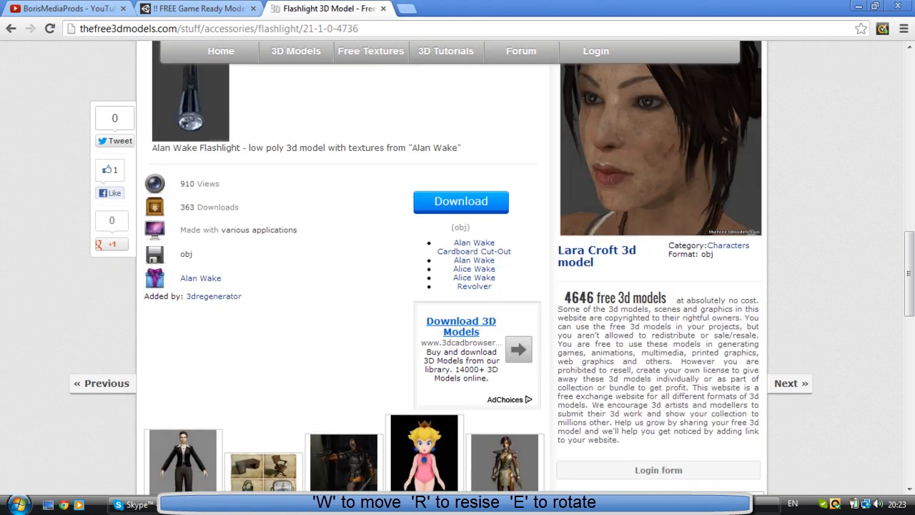
{"action": "scroll", "coordinate": [458, 286], "scroll_direction": "down", "scroll_amount": 2}
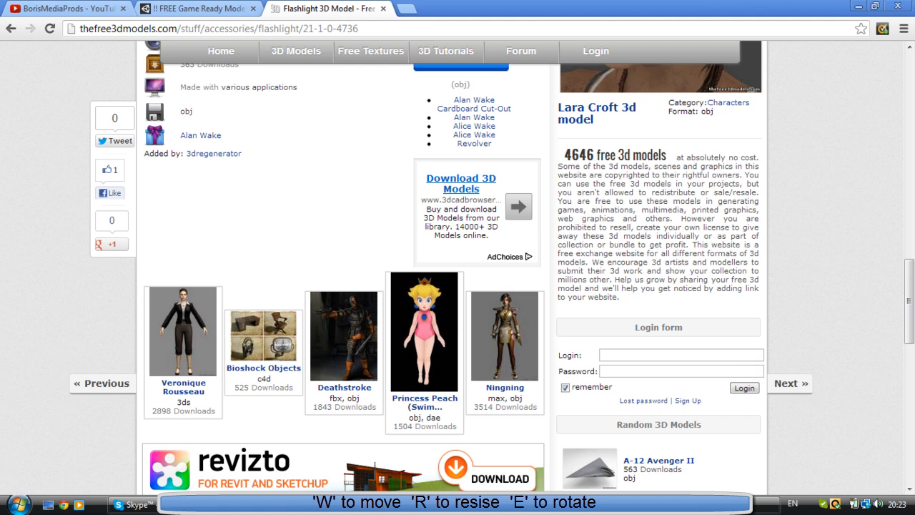
{"action": "scroll", "coordinate": [457, 286], "scroll_direction": "down", "scroll_amount": 2}
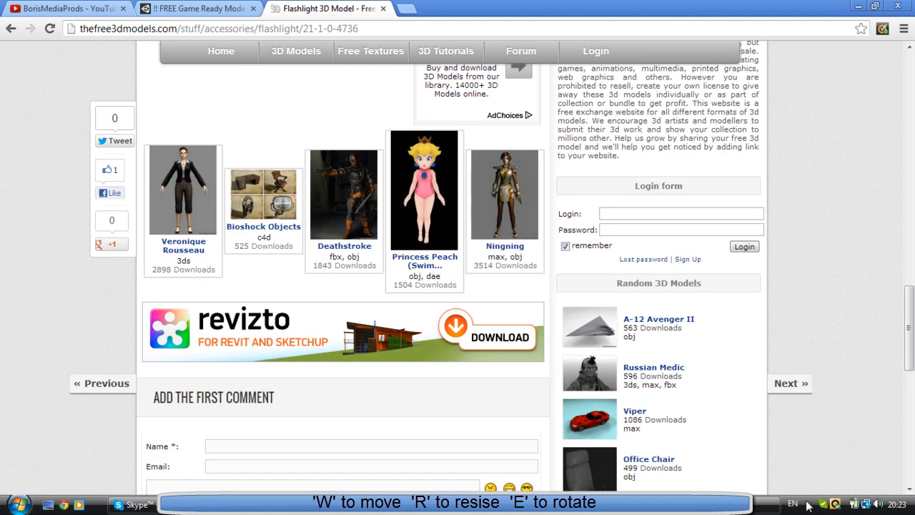
Drag the Flashlight folder into the Project's Objects folder and expand it to see the model assets
{"action": "key", "text": "alt+Tab"}
{"action": "key", "text": "alt+Tab"}
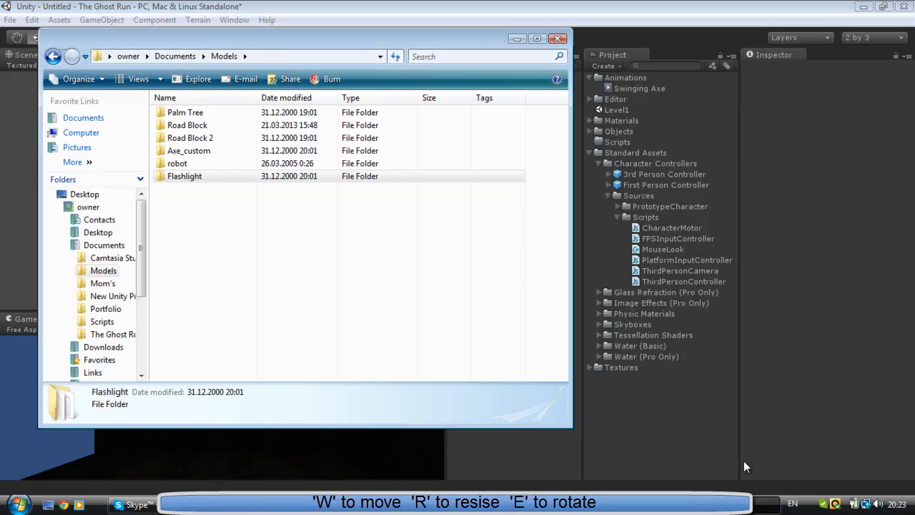
{"action": "left_click_drag", "start_coordinate": [185, 177], "coordinate": [613, 136]}
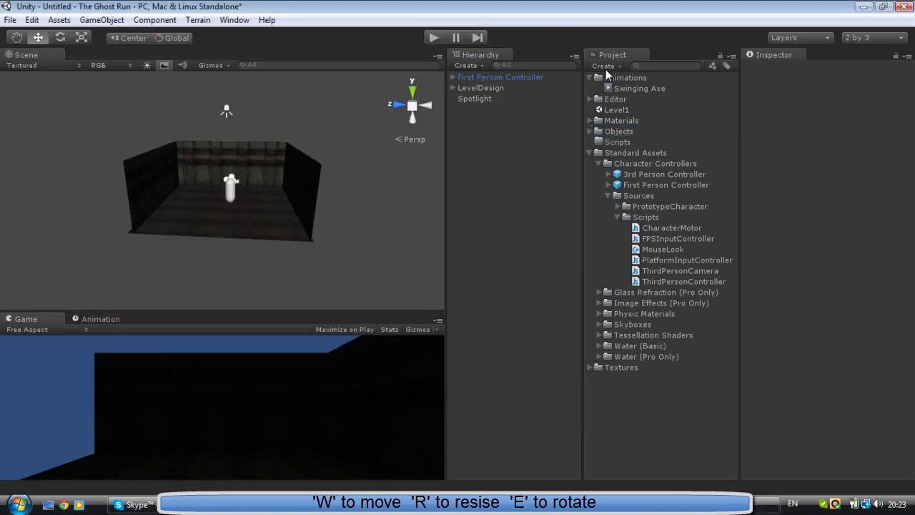
{"action": "left_click", "coordinate": [609, 66]}
{"action": "left_click", "coordinate": [690, 406]}
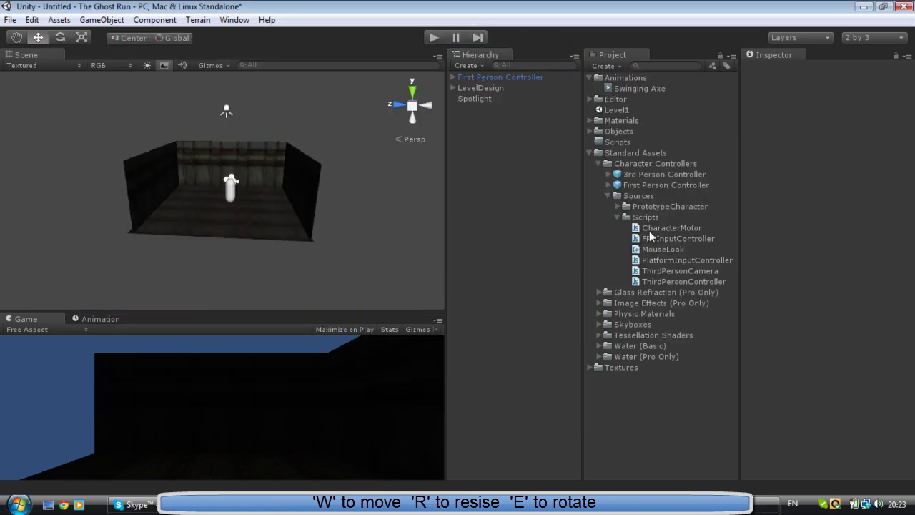
{"action": "left_click", "coordinate": [590, 130]}
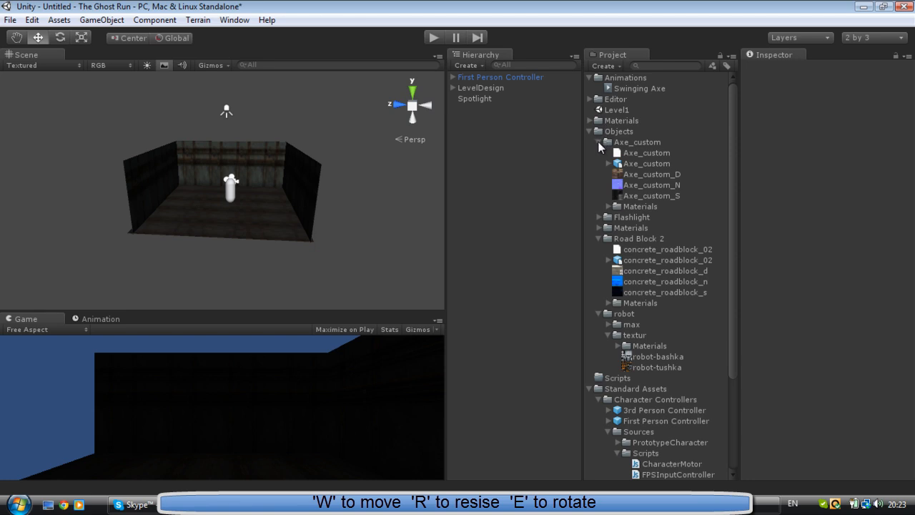
{"action": "left_click", "coordinate": [599, 218]}
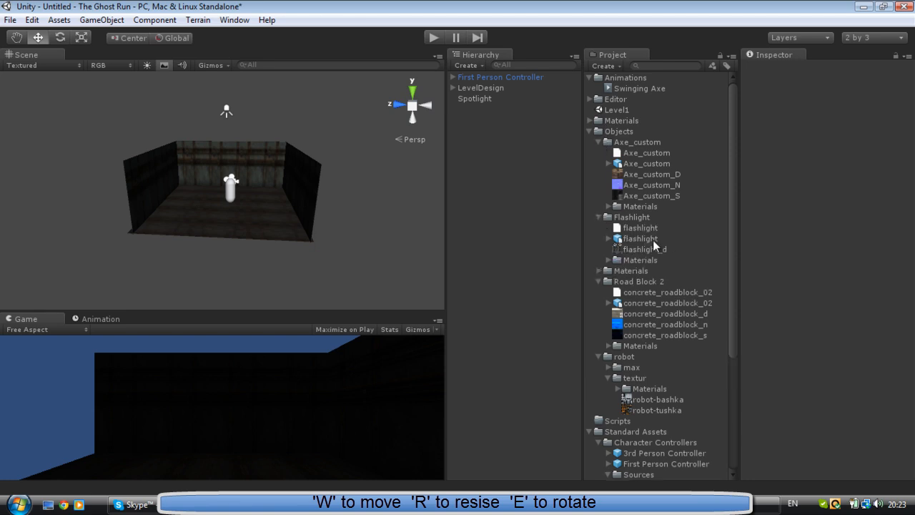
Drop the flashlight model into the Scene inside the walled room
{"action": "mouse_move", "coordinate": [637, 237]}
{"action": "left_mouse_down"}
{"action": "mouse_move", "coordinate": [268, 197]}
{"action": "mouse_move", "coordinate": [337, 226]}
{"action": "left_mouse_up"}
{"action": "scroll", "coordinate": [274, 196], "scroll_direction": "up", "scroll_amount": 5}
{"action": "key", "text": "w"}
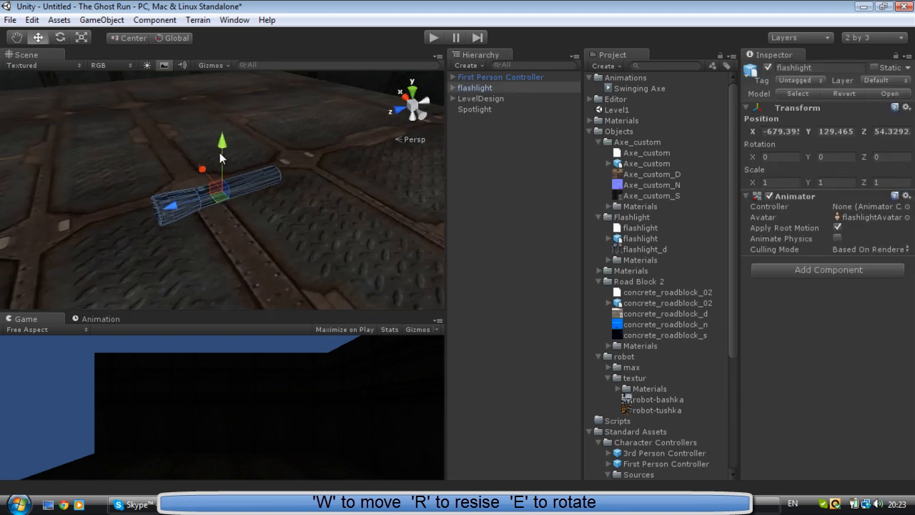
{"action": "left_click_drag", "start_coordinate": [222, 179], "coordinate": [215, 128]}
{"action": "left_click", "coordinate": [204, 145]}
{"action": "left_click", "coordinate": [257, 169]}
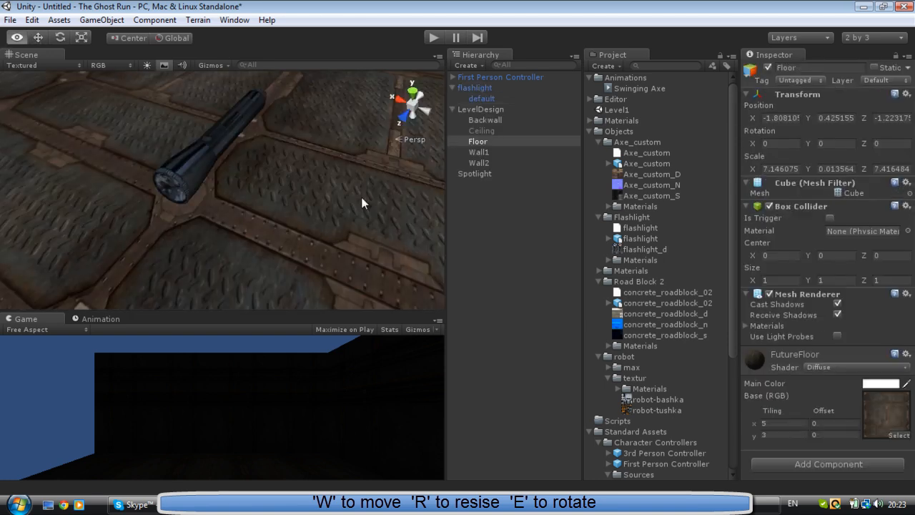
{"action": "mouse_move", "coordinate": [257, 170]}
{"action": "left_mouse_down", "text": "alt"}
{"action": "mouse_move", "coordinate": [304, 178]}
{"action": "mouse_move", "coordinate": [236, 186]}
{"action": "mouse_move", "coordinate": [375, 218]}
{"action": "left_mouse_up", "text": "alt"}
{"action": "scroll", "coordinate": [304, 182], "scroll_direction": "down", "scroll_amount": 5}
Raise the flashlight slightly off the floor and preview it in the full-window Game view
{"action": "left_click", "coordinate": [223, 184]}
{"action": "left_click_drag", "start_coordinate": [331, 172], "coordinate": [336, 131]}
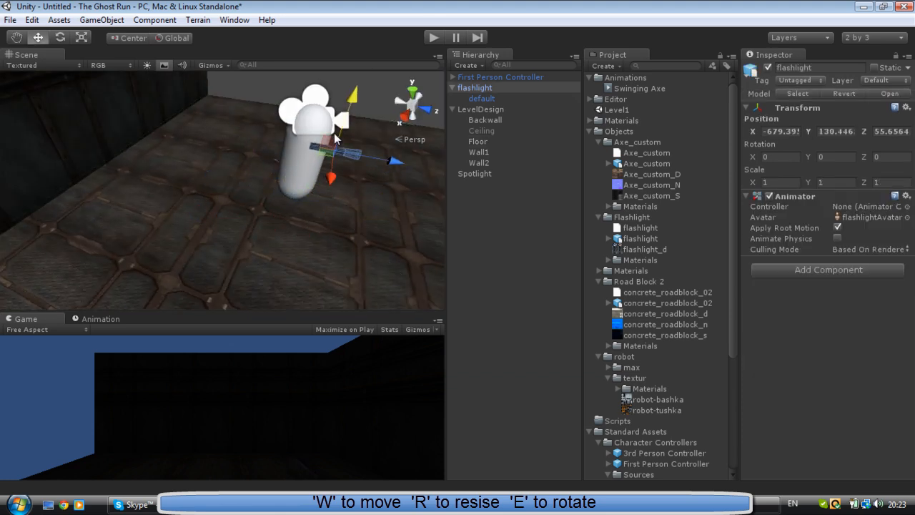
{"action": "mouse_move", "coordinate": [346, 188]}
{"action": "left_mouse_down", "text": "alt"}
{"action": "mouse_move", "coordinate": [379, 142]}
{"action": "mouse_move", "coordinate": [357, 171]}
{"action": "left_mouse_up", "text": "alt"}
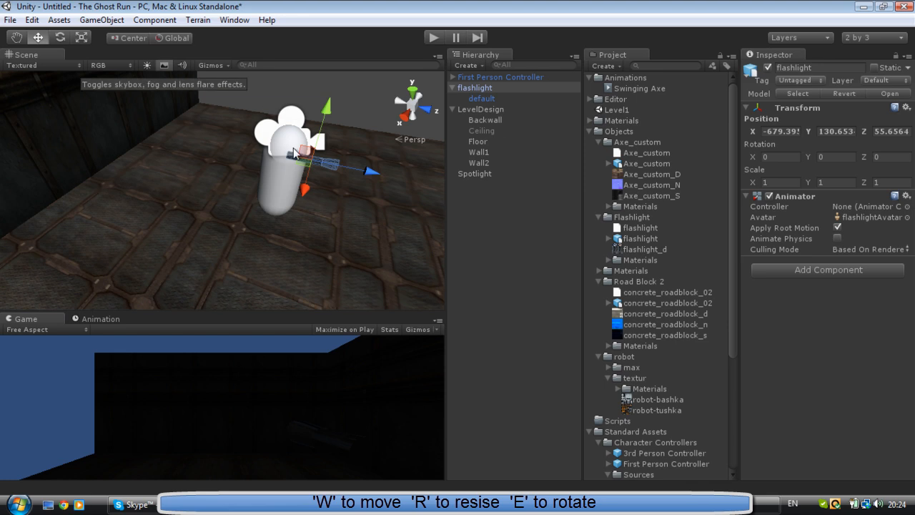
{"action": "scroll", "coordinate": [302, 160], "scroll_direction": "down", "scroll_amount": 5}
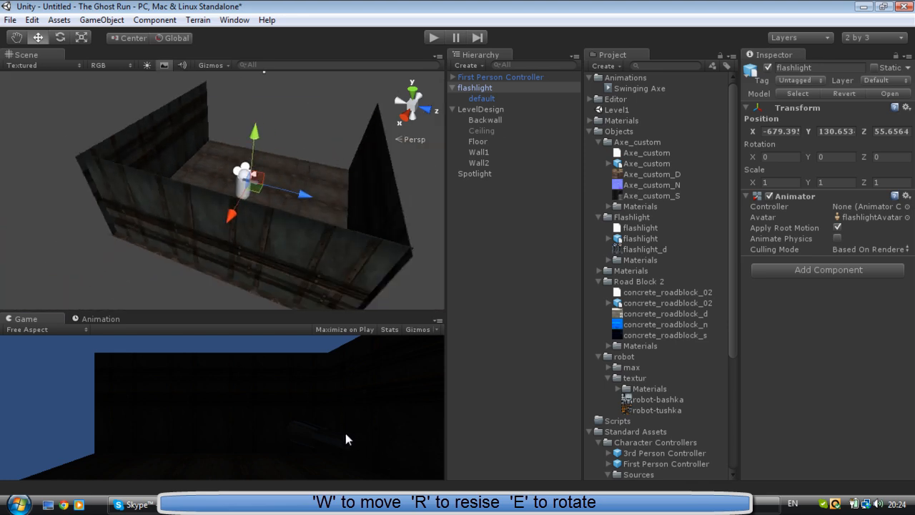
{"action": "key", "text": "space"}
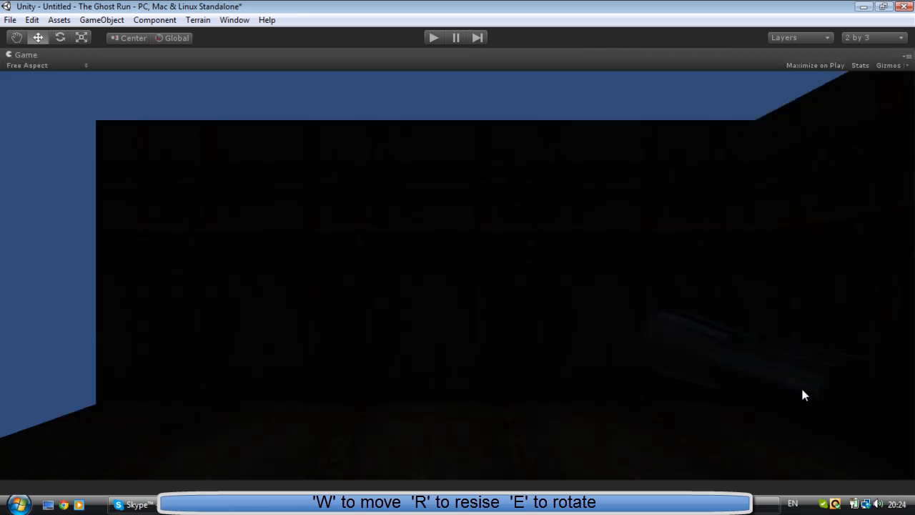
{"action": "key", "text": "space"}
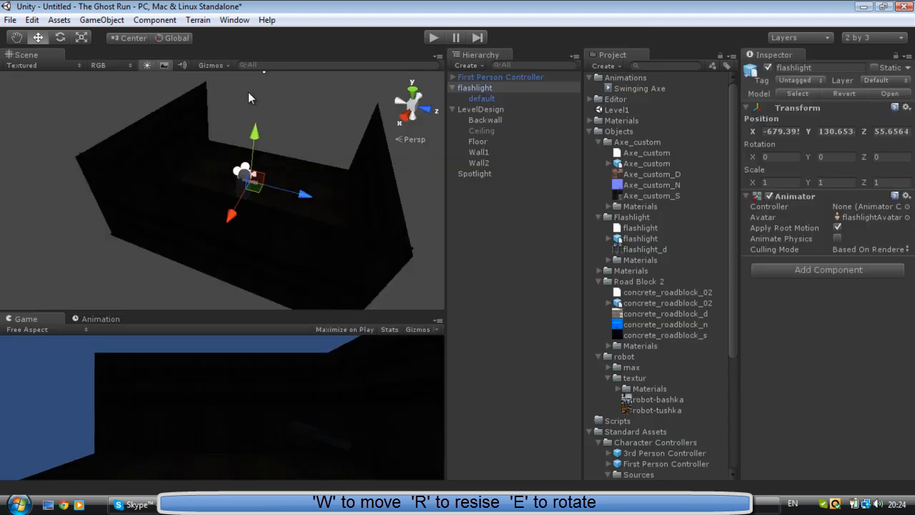
Select the player's Main Camera and set its near clipping plane to 0.01
{"action": "left_click", "coordinate": [453, 78]}
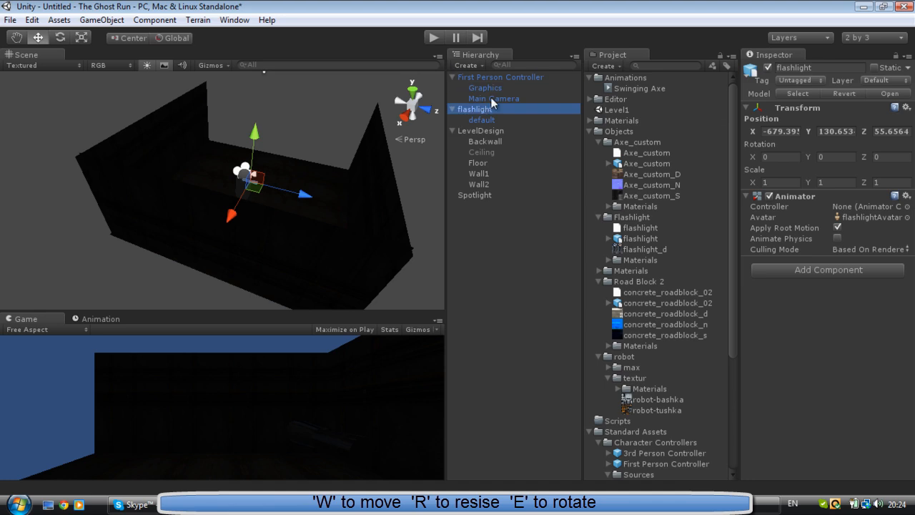
{"action": "left_click", "coordinate": [491, 98]}
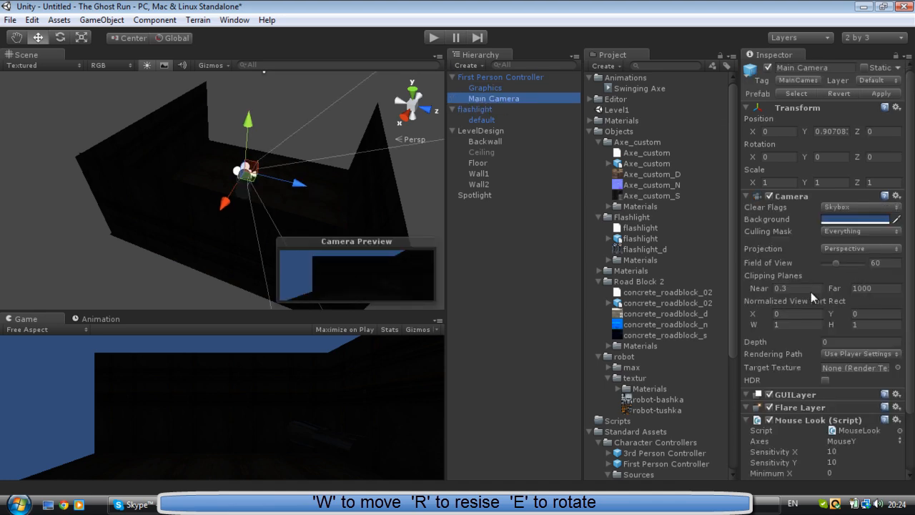
{"action": "left_click", "coordinate": [787, 288]}
{"action": "type", "text": "01"}
{"action": "left_click", "coordinate": [786, 313]}
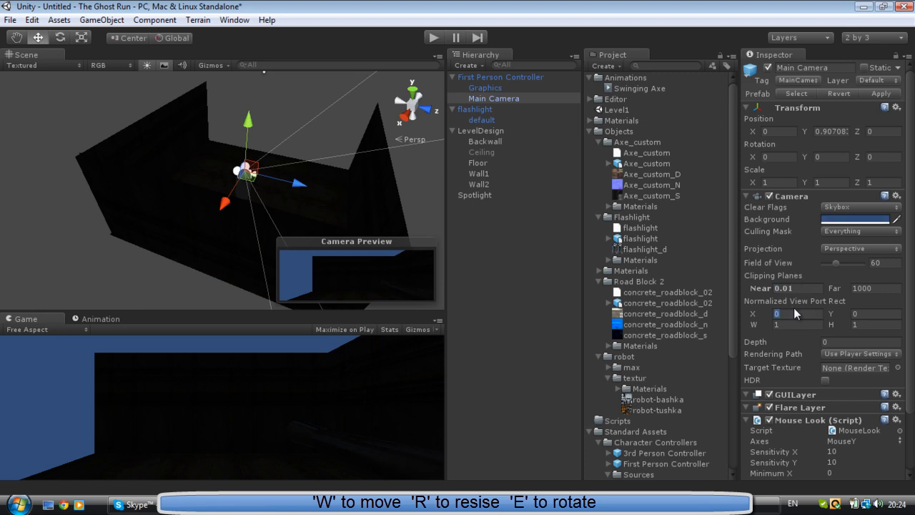
{"action": "type", "text": "0.1"}
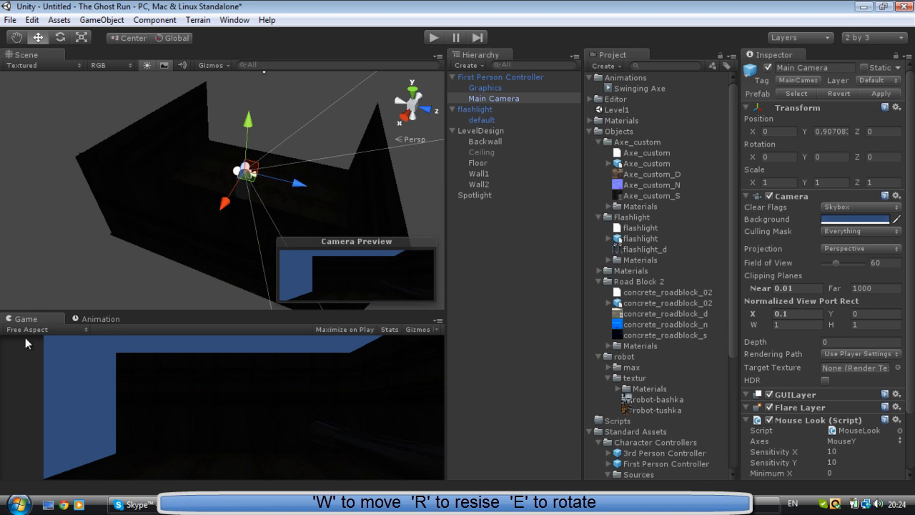
Try Viewport Rect X values in the Game view, then reset X to 0
{"action": "key", "text": "space"}
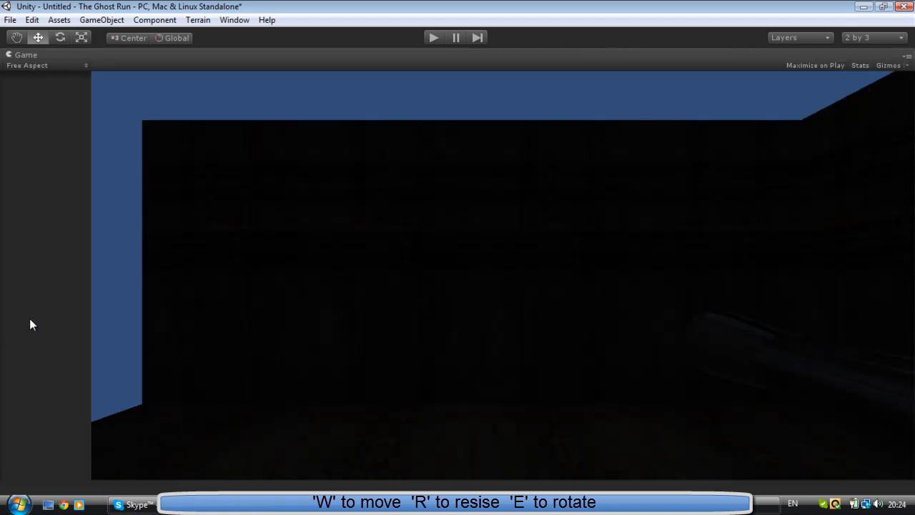
{"action": "key", "text": "space"}
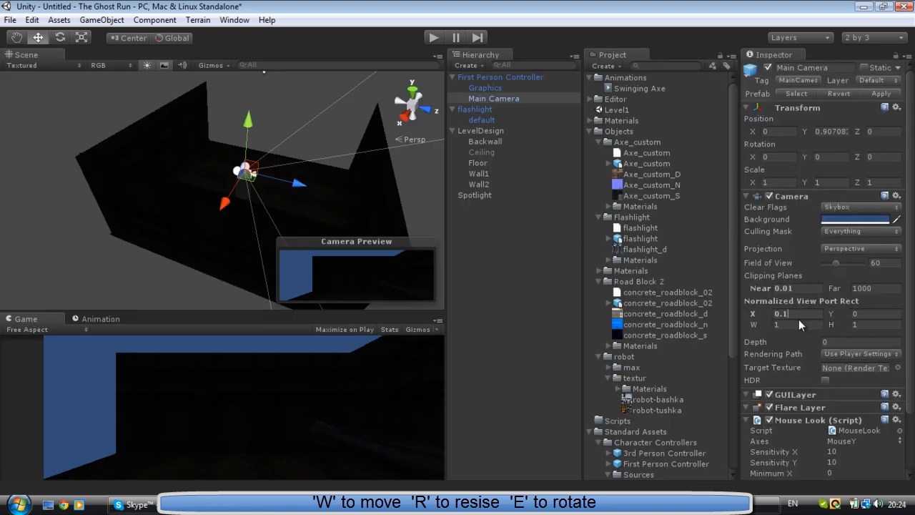
{"action": "key", "text": "BackSpace"}
{"action": "key", "text": "BackSpace"}
{"action": "key", "text": "BackSpace"}
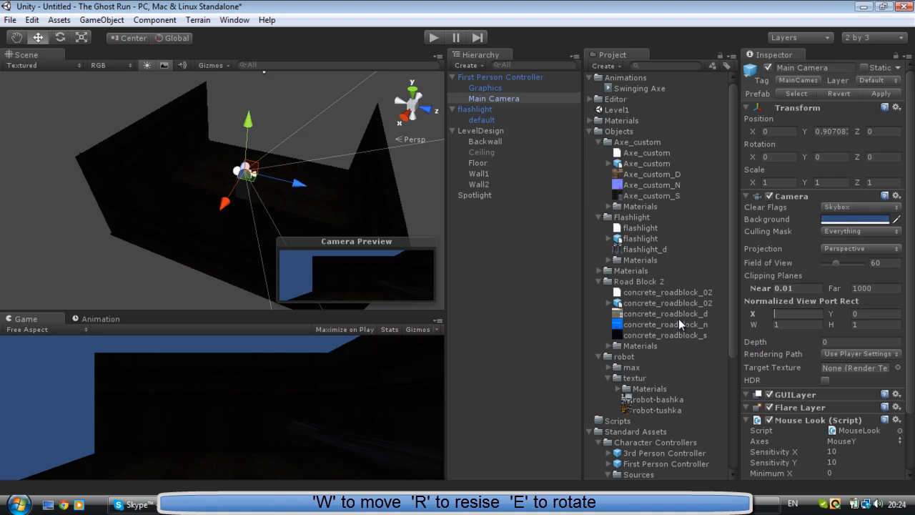
{"action": "type", "text": "0"}
{"action": "key", "text": "BackSpace"}
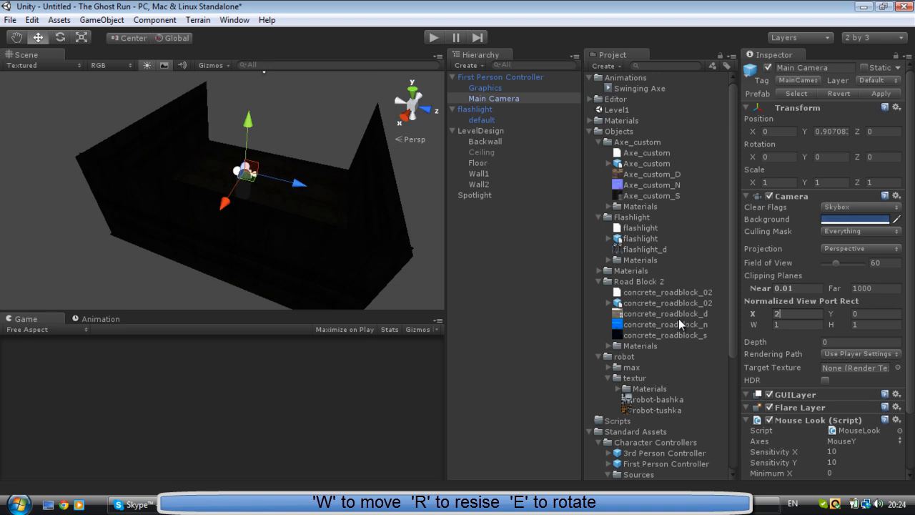
{"action": "type", "text": "3"}
{"action": "key", "text": "BackSpace"}
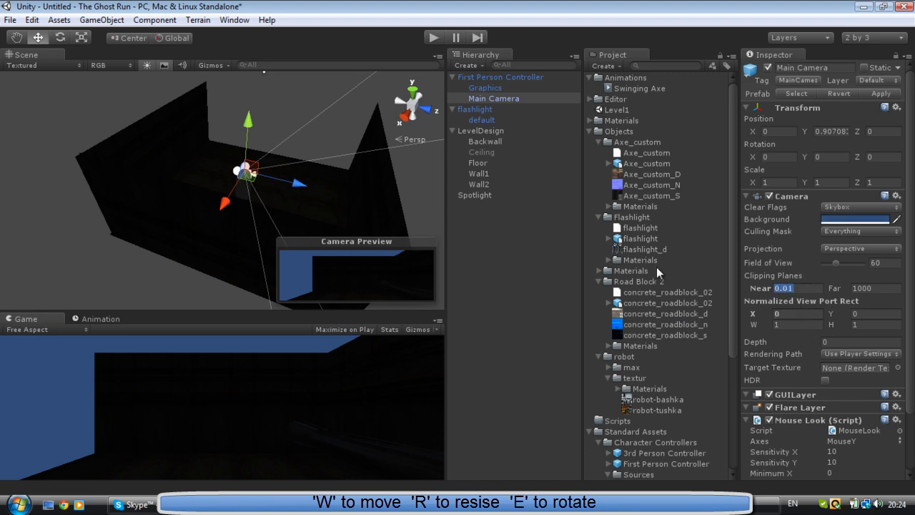
{"action": "type", "text": "1"}
{"action": "key", "text": "BackSpace"}
Move the flashlight beside the player camera and shorten it to about 0.42 along Z
{"action": "left_click", "coordinate": [436, 163]}
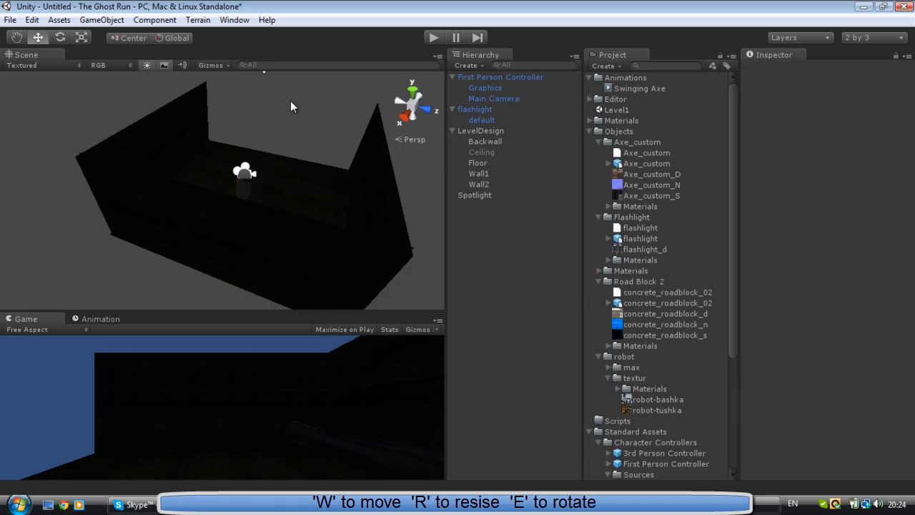
{"action": "scroll", "coordinate": [300, 128], "scroll_direction": "up", "scroll_amount": 3}
{"action": "scroll", "coordinate": [313, 154], "scroll_direction": "up", "scroll_amount": 2}
{"action": "scroll", "coordinate": [314, 160], "scroll_direction": "up", "scroll_amount": 3}
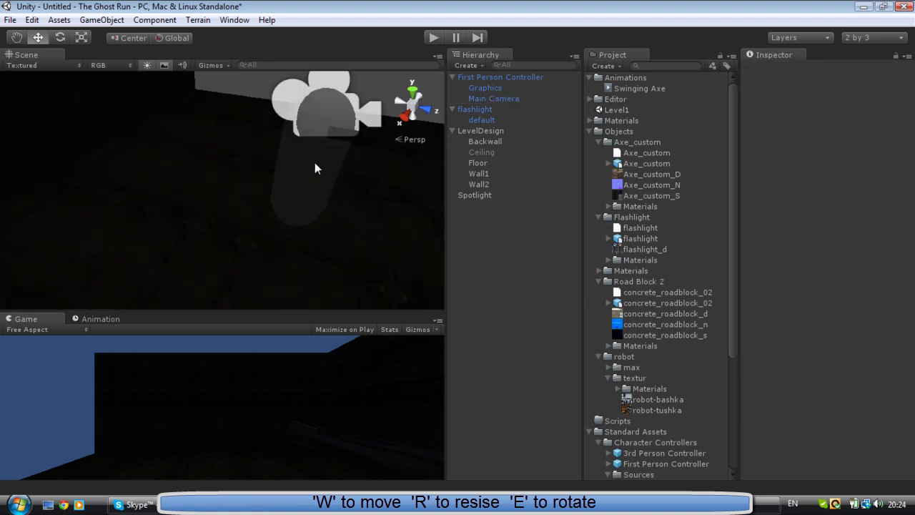
{"action": "left_click", "coordinate": [356, 142]}
{"action": "left_click", "coordinate": [361, 142]}
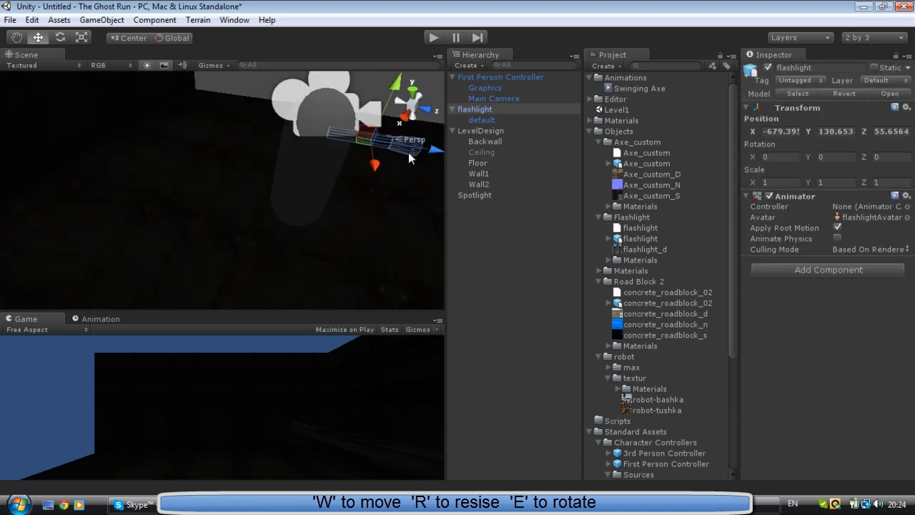
{"action": "mouse_move", "coordinate": [369, 143]}
{"action": "left_mouse_down"}
{"action": "mouse_move", "coordinate": [436, 163]}
{"action": "mouse_move", "coordinate": [452, 158]}
{"action": "left_mouse_up"}
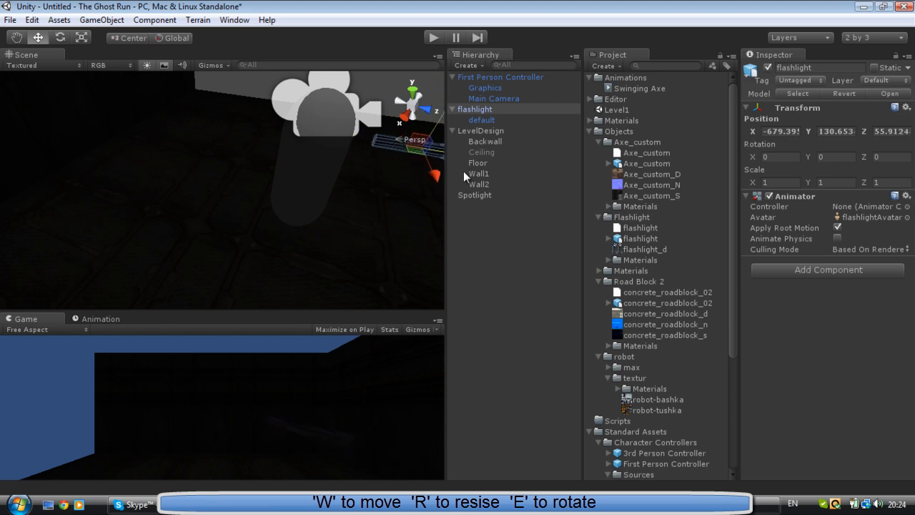
{"action": "key", "text": "r"}
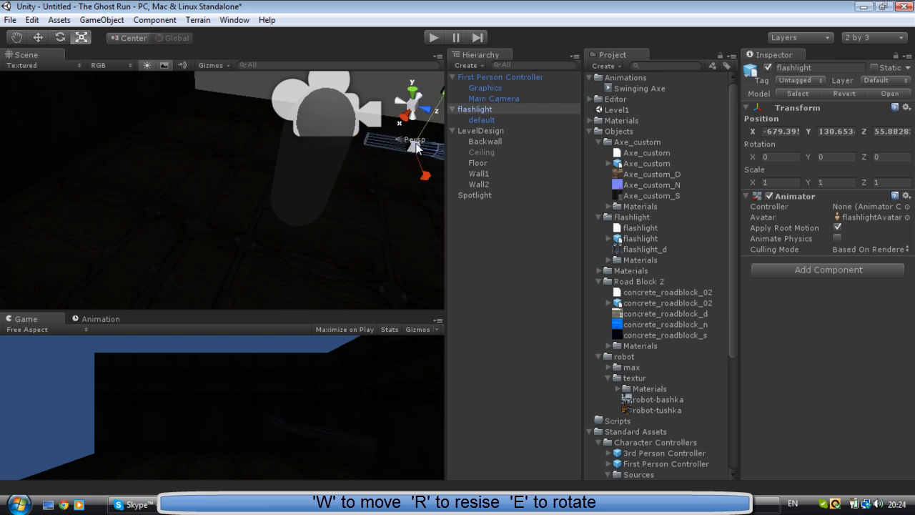
{"action": "key", "text": "f"}
{"action": "scroll", "coordinate": [416, 156], "scroll_direction": "down", "scroll_amount": 2}
{"action": "left_click_drag", "start_coordinate": [336, 190], "coordinate": [316, 186]}
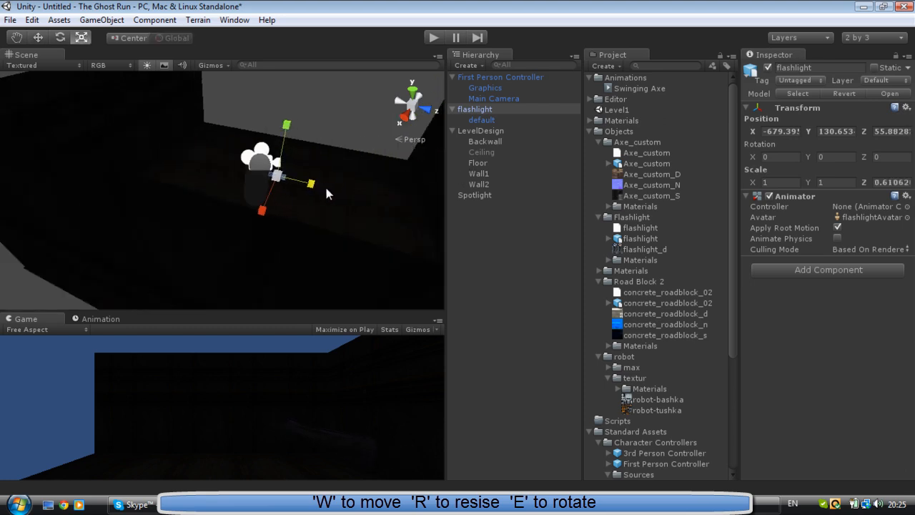
Nudge the flashlight into place and check it in the full-window Game view
{"action": "key", "text": "w"}
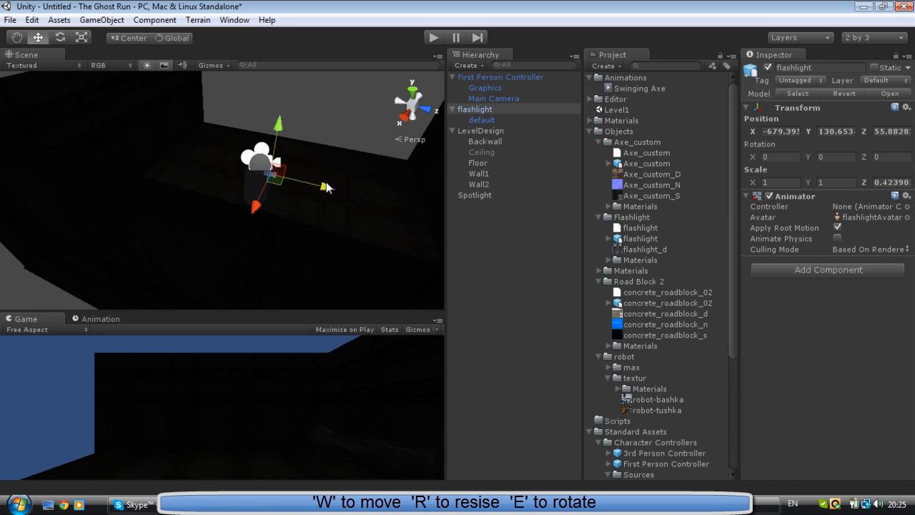
{"action": "left_click_drag", "start_coordinate": [323, 187], "coordinate": [327, 187]}
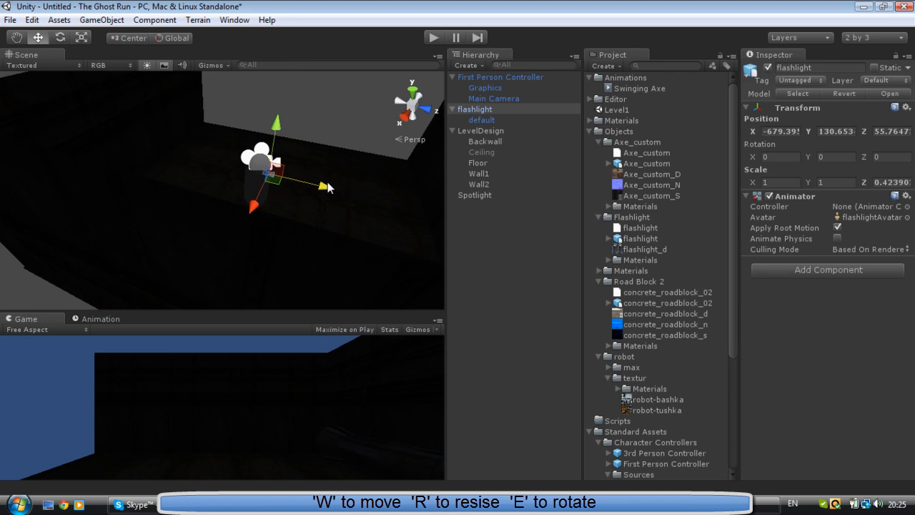
{"action": "left_click_drag", "start_coordinate": [254, 207], "coordinate": [255, 207]}
{"action": "key", "text": "space"}
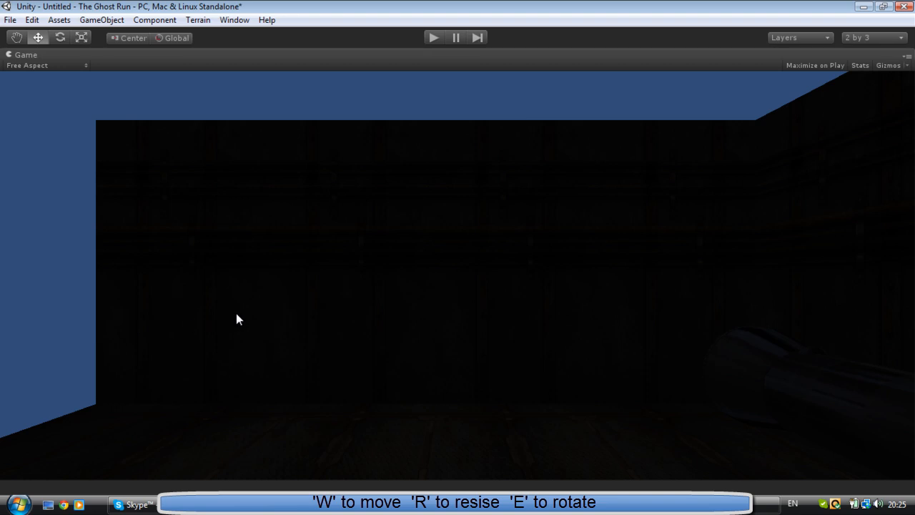
{"action": "key", "text": "space"}
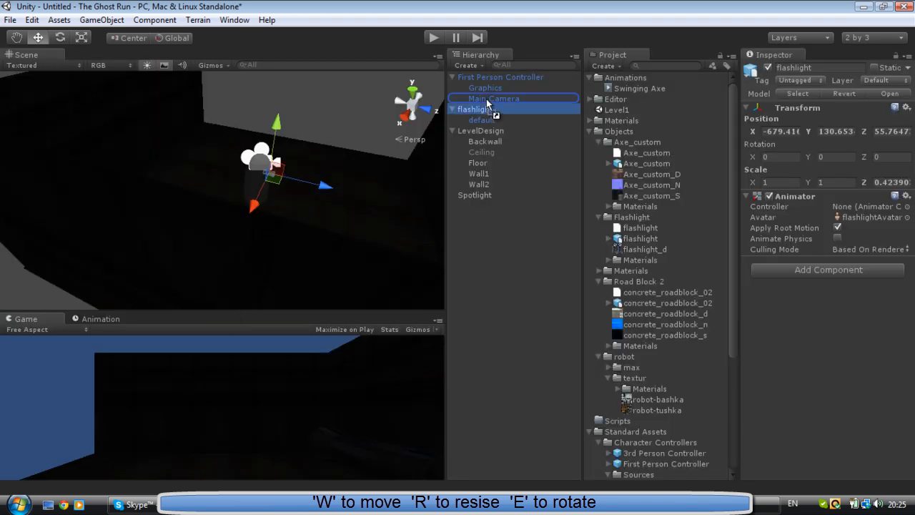
{"action": "left_click_drag", "start_coordinate": [474, 109], "coordinate": [493, 99]}
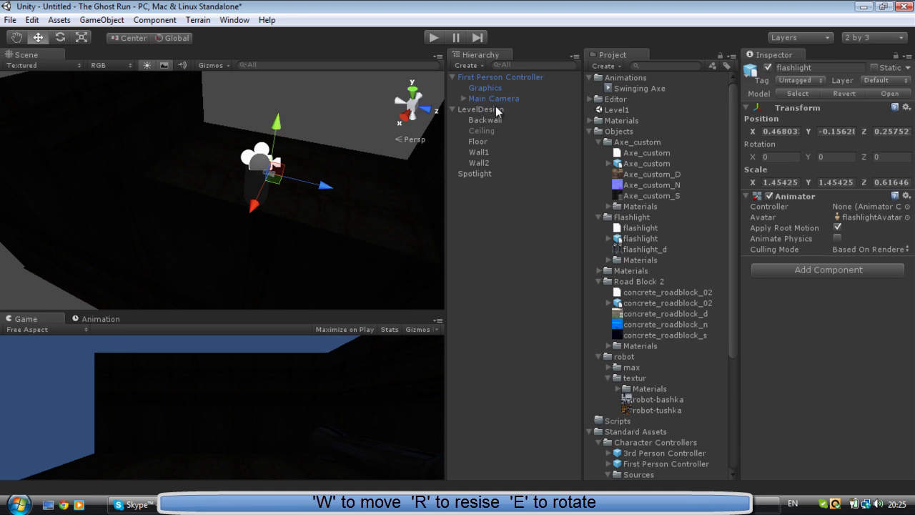
{"action": "left_click", "coordinate": [432, 38]}
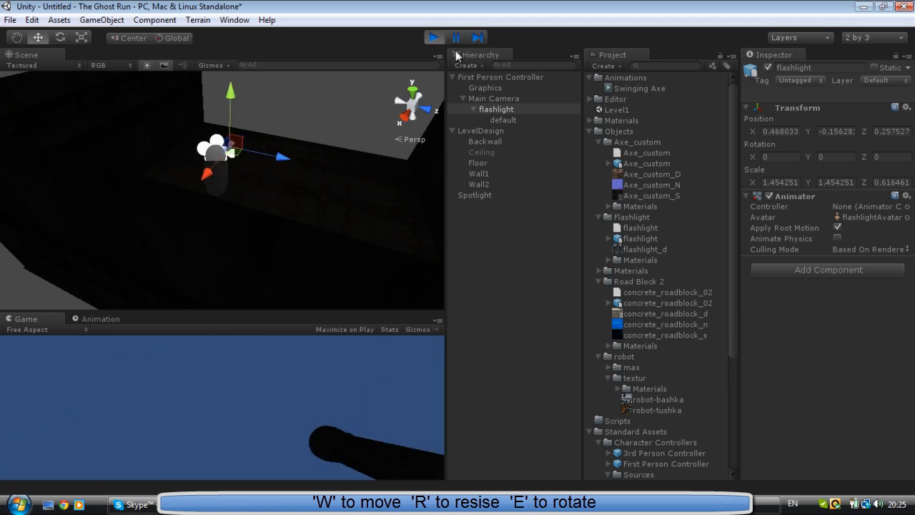
{"action": "left_click", "coordinate": [434, 38]}
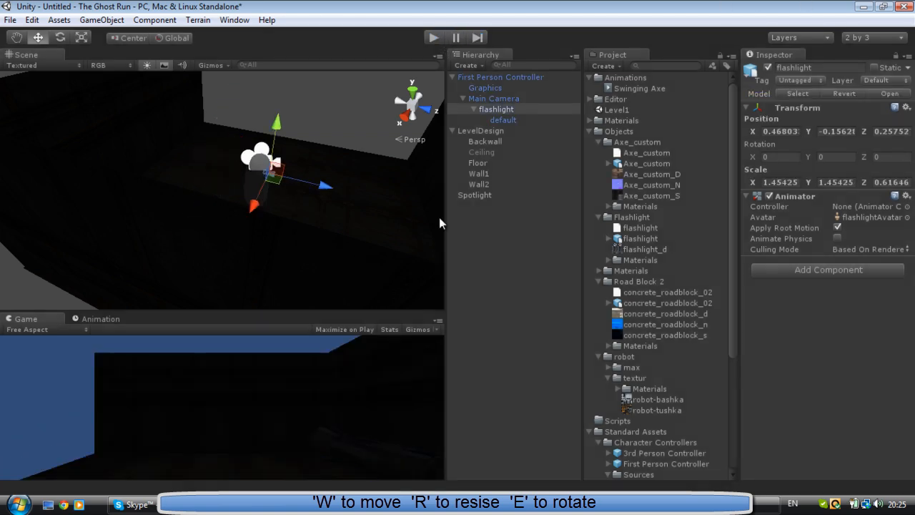
{"action": "left_click", "coordinate": [370, 187]}
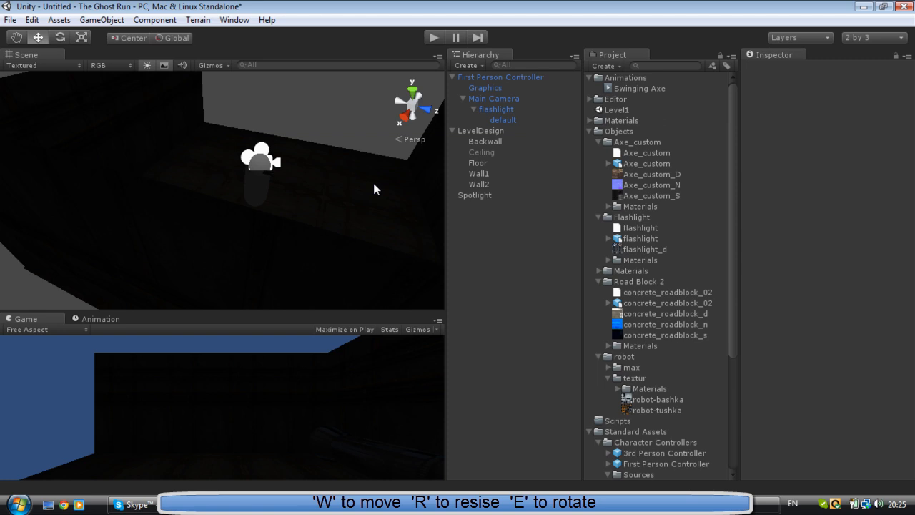
{"action": "scroll", "coordinate": [348, 178], "scroll_direction": "up", "scroll_amount": 3}
{"action": "scroll", "coordinate": [351, 192], "scroll_direction": "down", "scroll_amount": 2}
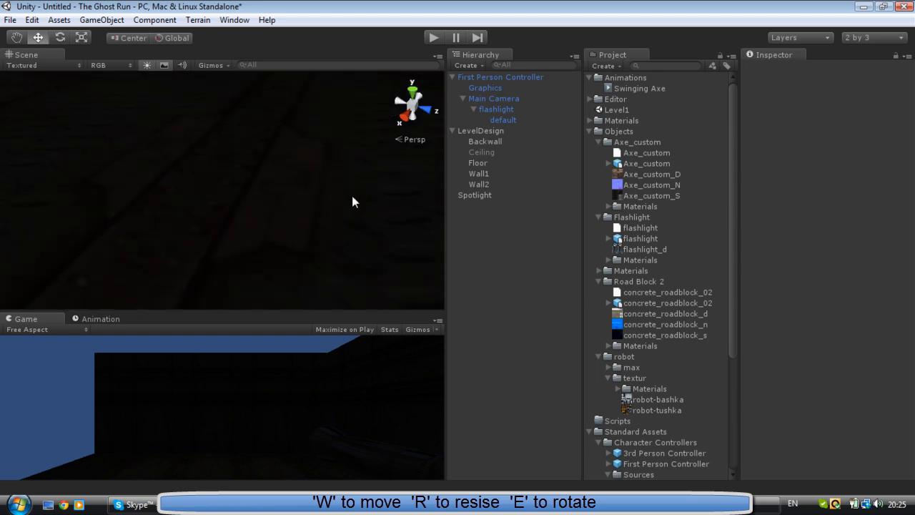
{"action": "scroll", "coordinate": [345, 196], "scroll_direction": "up", "scroll_amount": 3}
{"action": "middle_click_drag", "start_coordinate": [380, 134], "coordinate": [258, 139]}
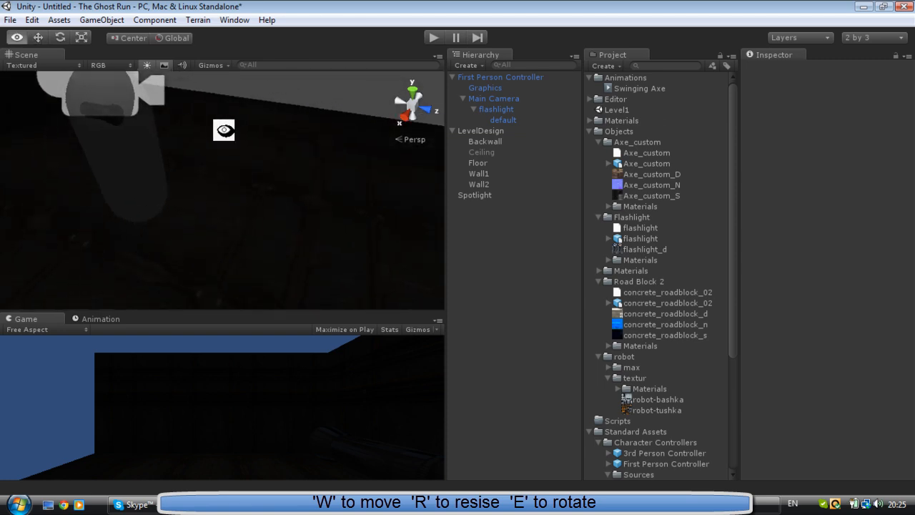
Create a new Spotlight and position it beside the player camera
{"action": "left_click", "coordinate": [453, 77]}
{"action": "left_click", "coordinate": [101, 19]}
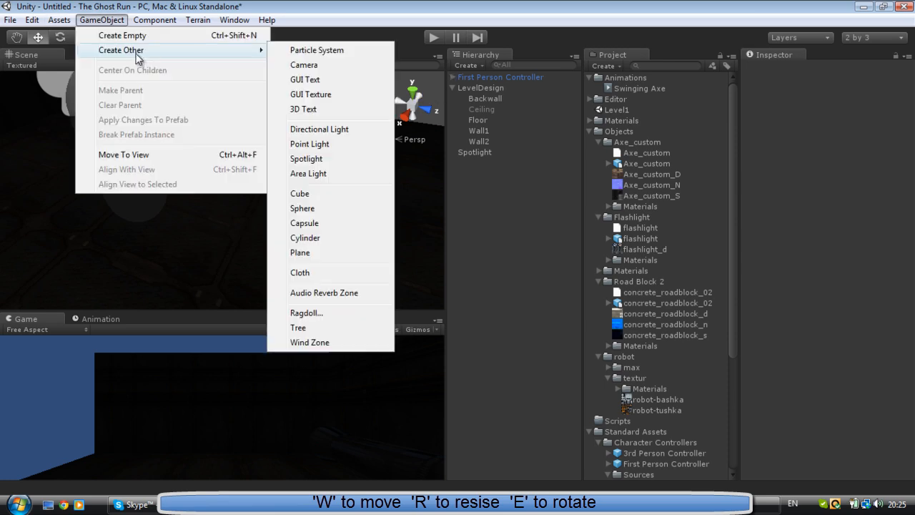
{"action": "left_click", "coordinate": [306, 158]}
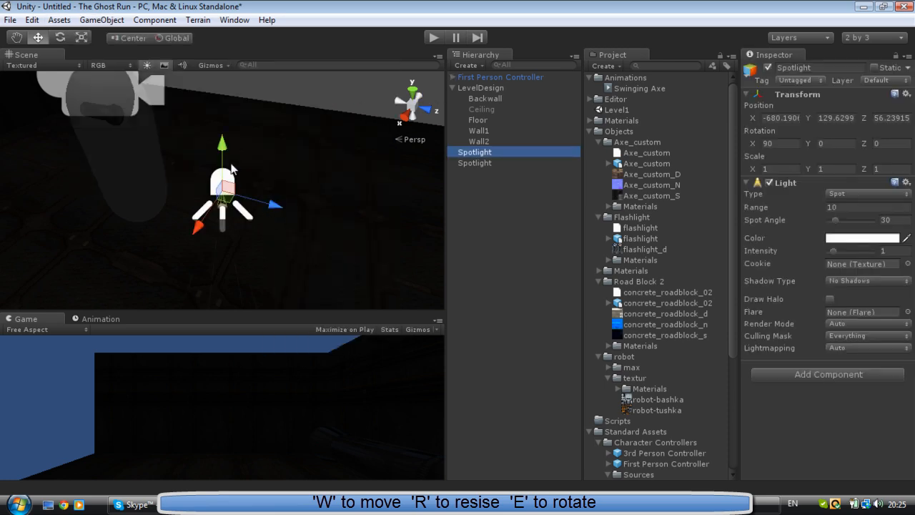
{"action": "left_click_drag", "start_coordinate": [223, 150], "coordinate": [223, 125]}
{"action": "mouse_move", "coordinate": [192, 113]}
{"action": "right_mouse_down"}
{"action": "mouse_move", "coordinate": [244, 136]}
{"action": "mouse_move", "coordinate": [108, 154]}
{"action": "right_mouse_up"}
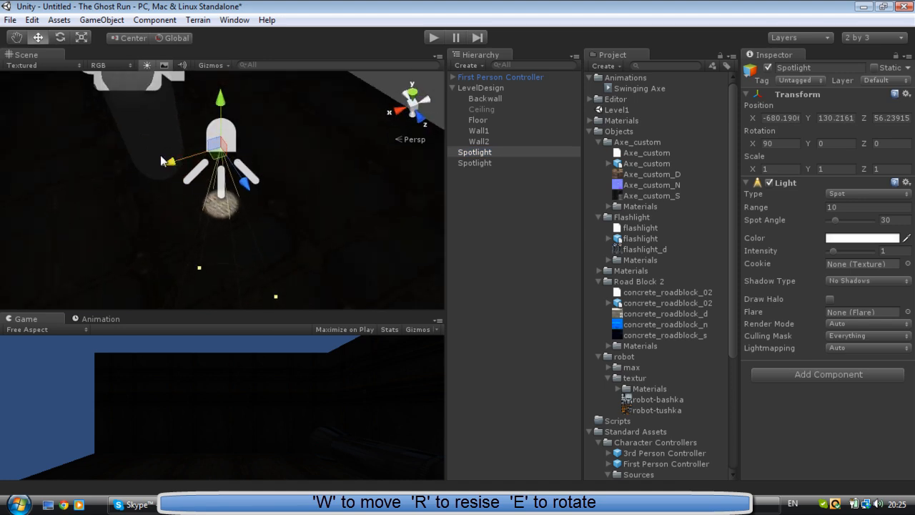
{"action": "left_click_drag", "start_coordinate": [143, 165], "coordinate": [128, 171]}
{"action": "right_click_drag", "start_coordinate": [115, 135], "coordinate": [244, 85]}
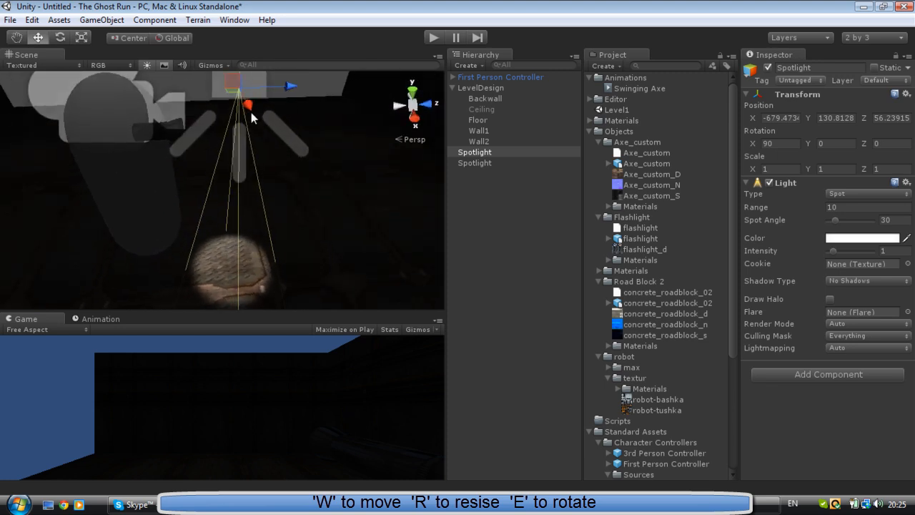
{"action": "scroll", "coordinate": [263, 117], "scroll_direction": "down", "scroll_amount": 3}
Rotate the spotlight to X 0, Y 3.6409, Z 90 so it aims at the wall
{"action": "key", "text": "e"}
{"action": "left_click_drag", "start_coordinate": [238, 201], "coordinate": [303, 191]}
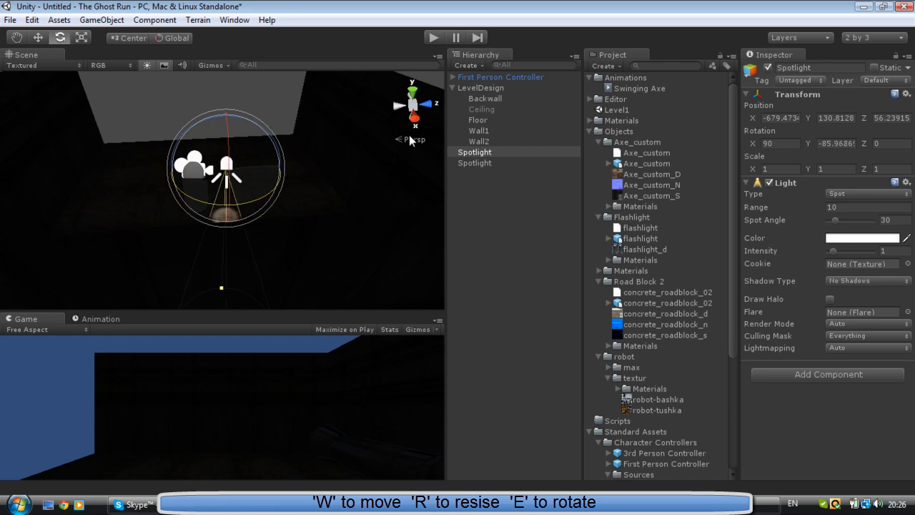
{"action": "right_click_drag", "start_coordinate": [307, 147], "coordinate": [214, 164]}
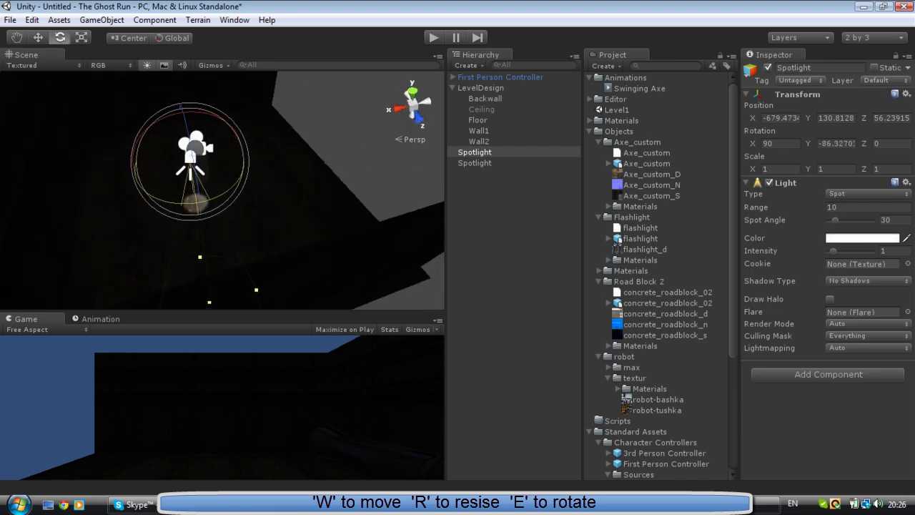
{"action": "double_click", "coordinate": [835, 143]}
{"action": "type", "text": "-90"}
{"action": "left_click", "coordinate": [881, 143]}
{"action": "left_click_drag", "start_coordinate": [193, 154], "coordinate": [177, 109]}
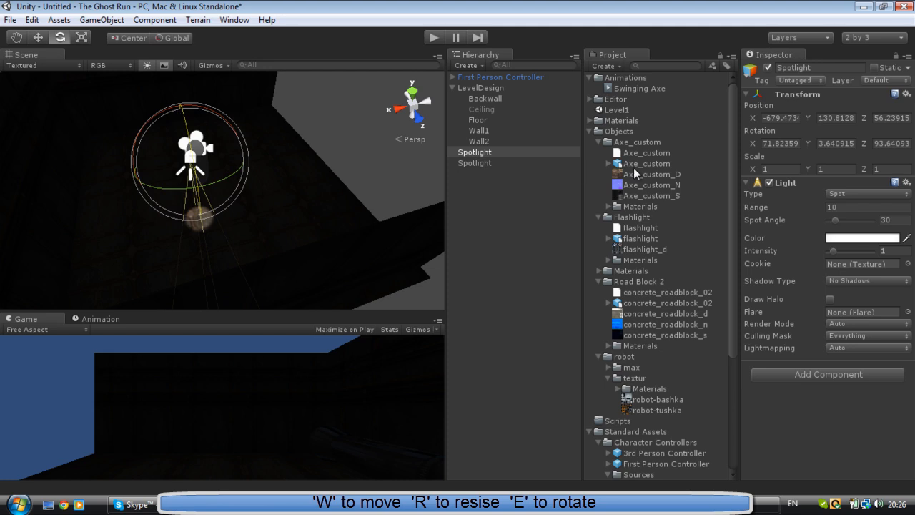
{"action": "mouse_move", "coordinate": [183, 191]}
{"action": "left_mouse_down"}
{"action": "mouse_move", "coordinate": [184, 63]}
{"action": "mouse_move", "coordinate": [247, 33]}
{"action": "left_mouse_up"}
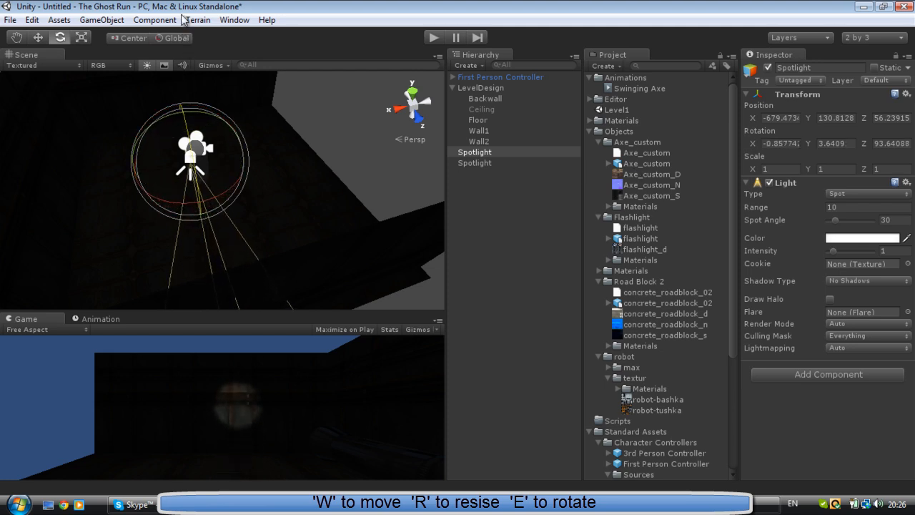
{"action": "left_click", "coordinate": [798, 144]}
{"action": "double_click", "coordinate": [790, 143]}
{"action": "type", "text": "0"}
{"action": "key", "text": "Return"}
{"action": "left_click", "coordinate": [892, 143]}
{"action": "type", "text": "90"}
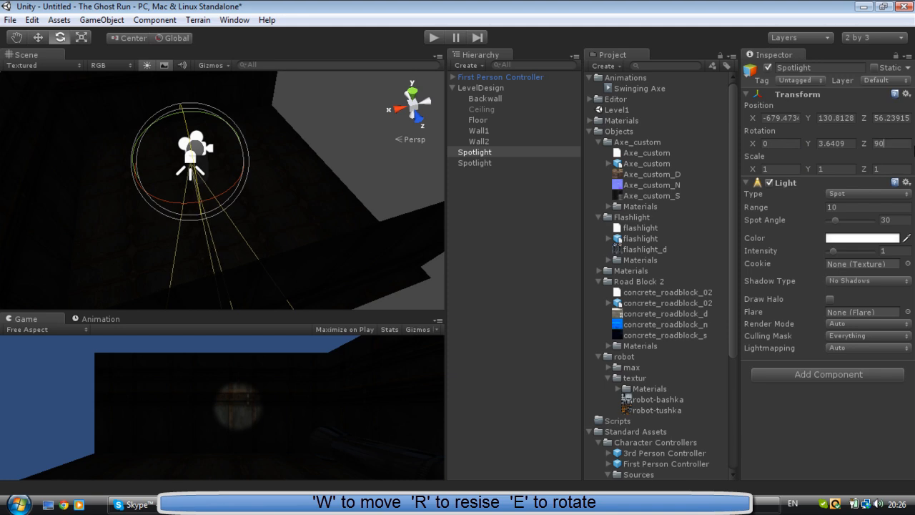
Lower the spotlight slightly and widen its Spot Angle to about 56
{"action": "left_click_drag", "start_coordinate": [300, 179], "coordinate": [340, 191], "text": "alt"}
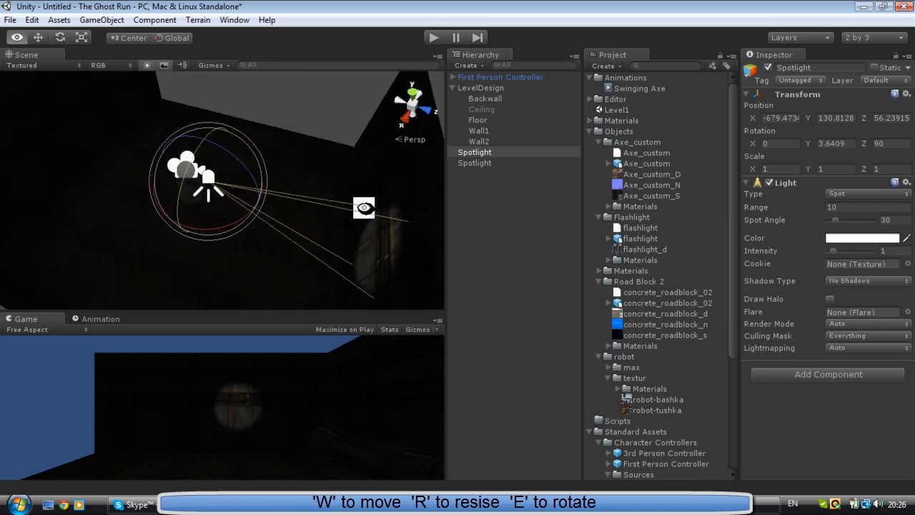
{"action": "scroll", "coordinate": [286, 158], "scroll_direction": "up", "scroll_amount": 5}
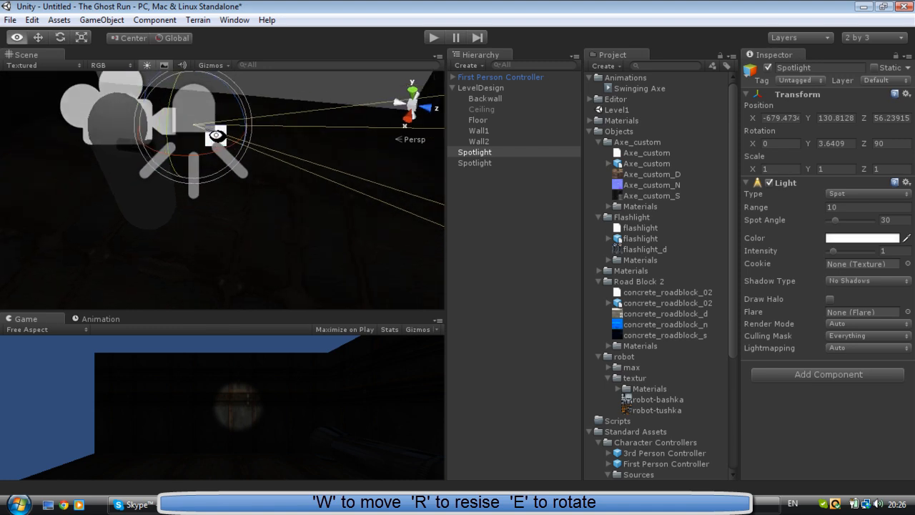
{"action": "scroll", "coordinate": [272, 115], "scroll_direction": "up", "scroll_amount": 5}
{"action": "key", "text": "w"}
{"action": "scroll", "coordinate": [281, 130], "scroll_direction": "down", "scroll_amount": 5}
{"action": "left_click_drag", "start_coordinate": [229, 105], "coordinate": [233, 111]}
{"action": "right_click_drag", "start_coordinate": [263, 165], "coordinate": [400, 207]}
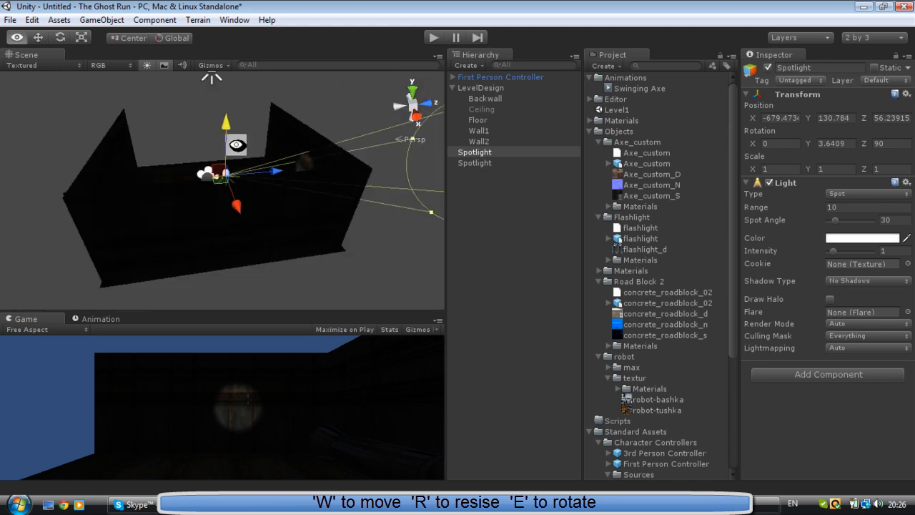
{"action": "mouse_move", "coordinate": [326, 79]}
{"action": "left_mouse_down"}
{"action": "mouse_move", "coordinate": [372, 88]}
{"action": "mouse_move", "coordinate": [373, 99]}
{"action": "left_mouse_up"}
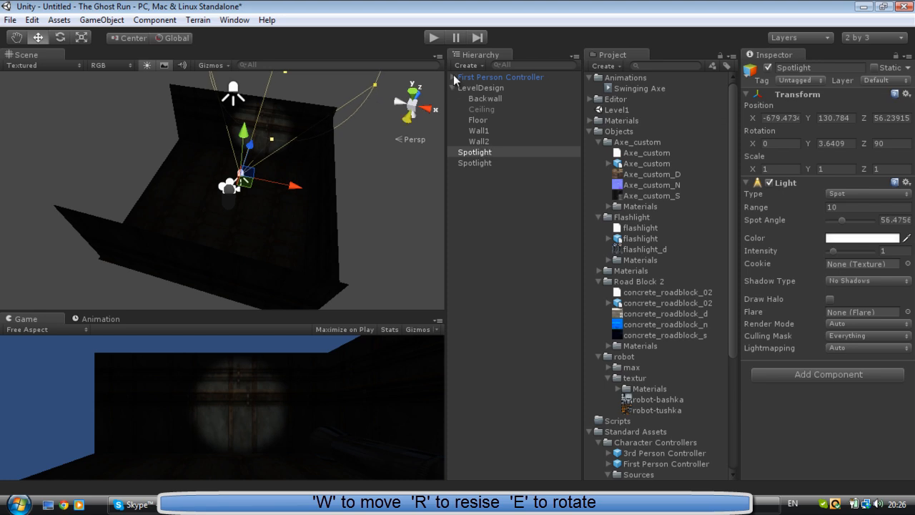
Nest the Spotlight under the flashlight inside the First Person Controller's Main Camera
{"action": "left_click", "coordinate": [452, 77]}
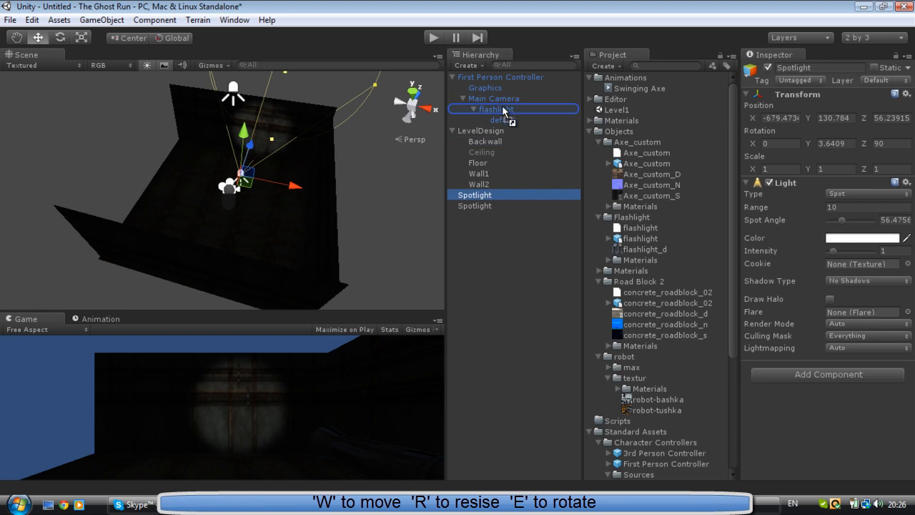
{"action": "left_click_drag", "start_coordinate": [475, 195], "coordinate": [501, 115]}
{"action": "left_click", "coordinate": [511, 281]}
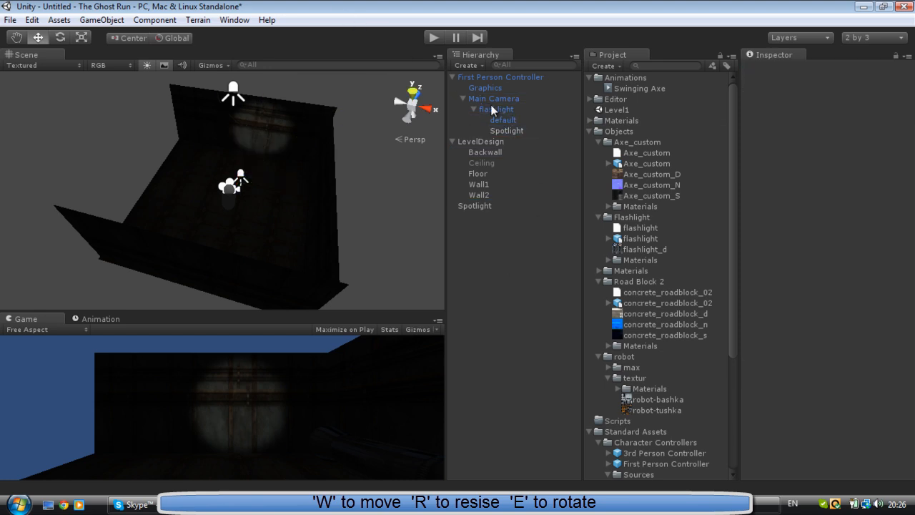
{"action": "left_click", "coordinate": [512, 130]}
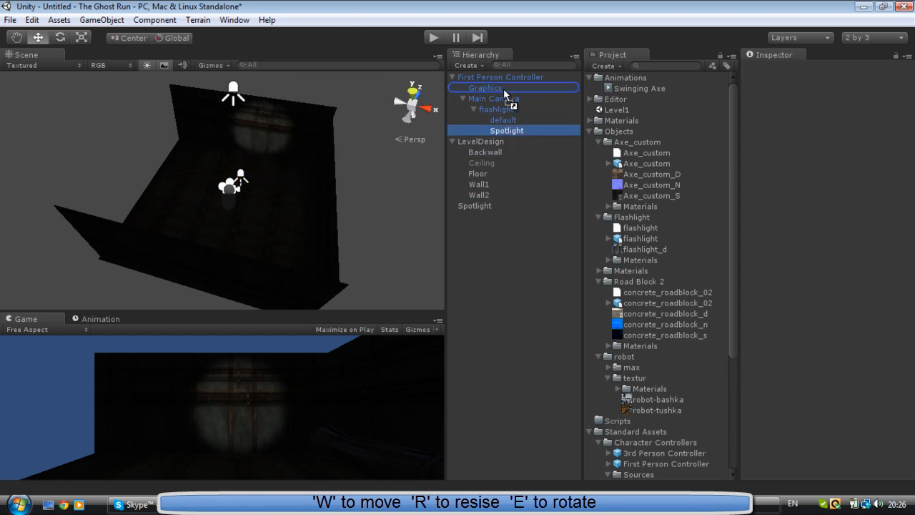
Run a play test and walk the player forward to check the flashlight beam
{"action": "left_click", "coordinate": [484, 157], "text": "ctrl"}
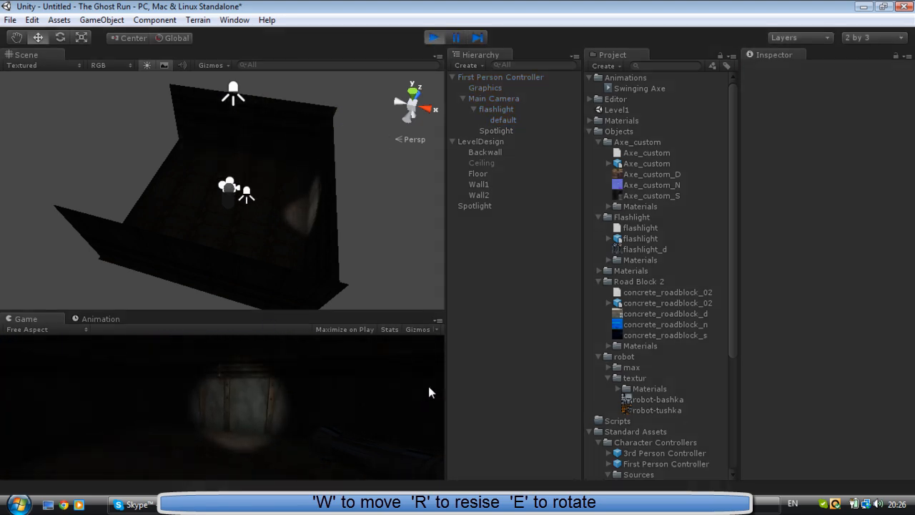
{"action": "key", "text": "w"}
{"action": "key", "text": "w"}
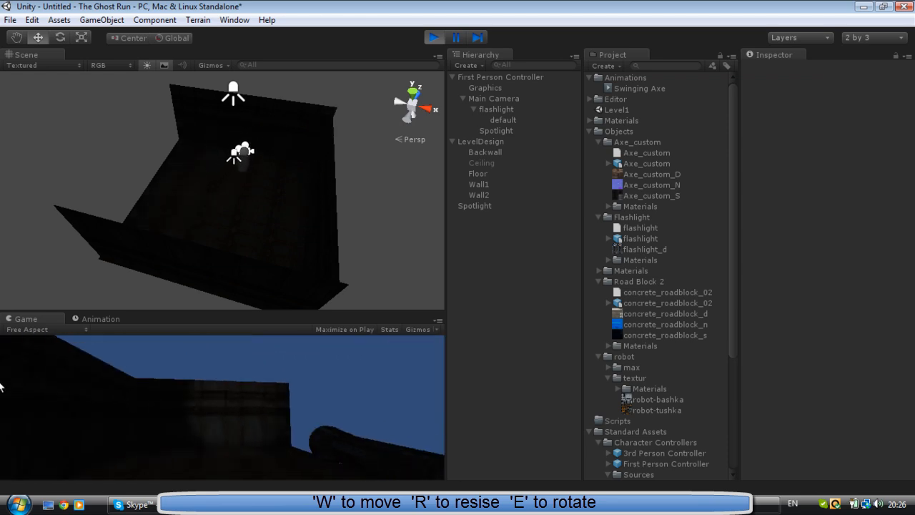
{"action": "key", "text": "w"}
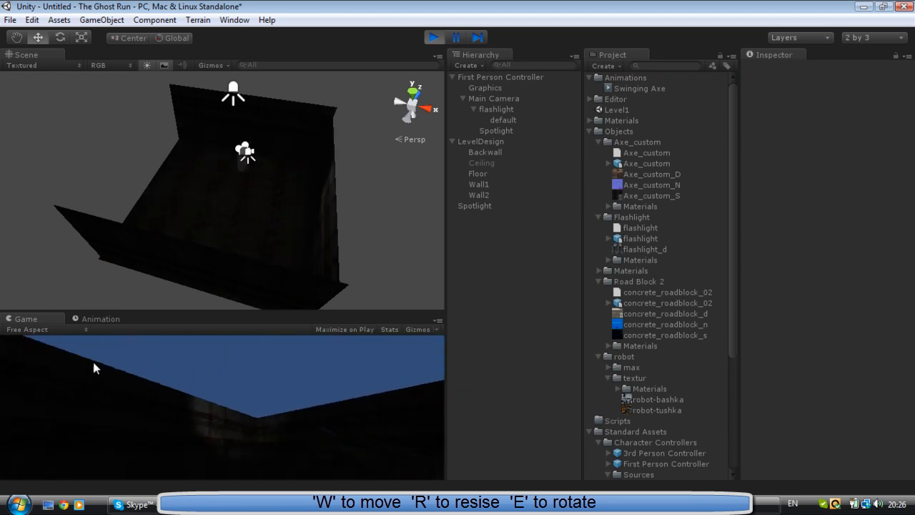
Stop the test, enable the Ceiling object, and run the game with the room closed
{"action": "left_click", "coordinate": [431, 37]}
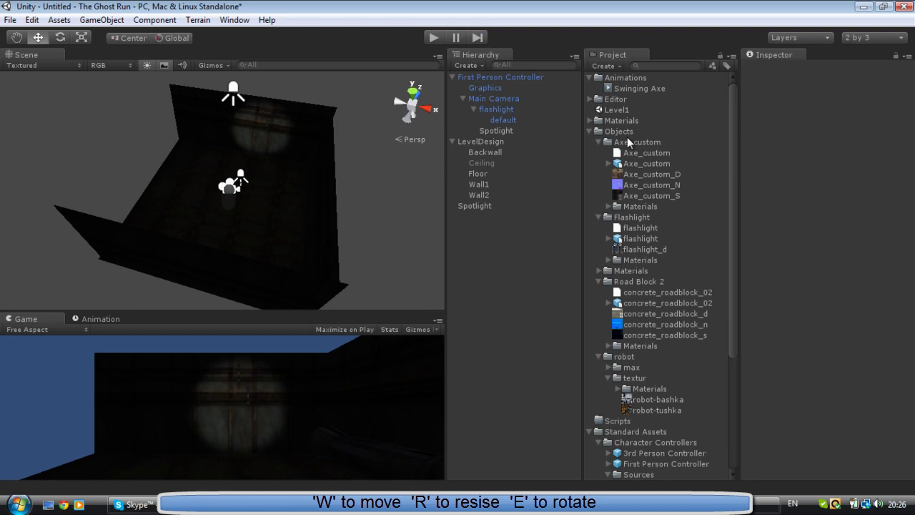
{"action": "left_click", "coordinate": [480, 163]}
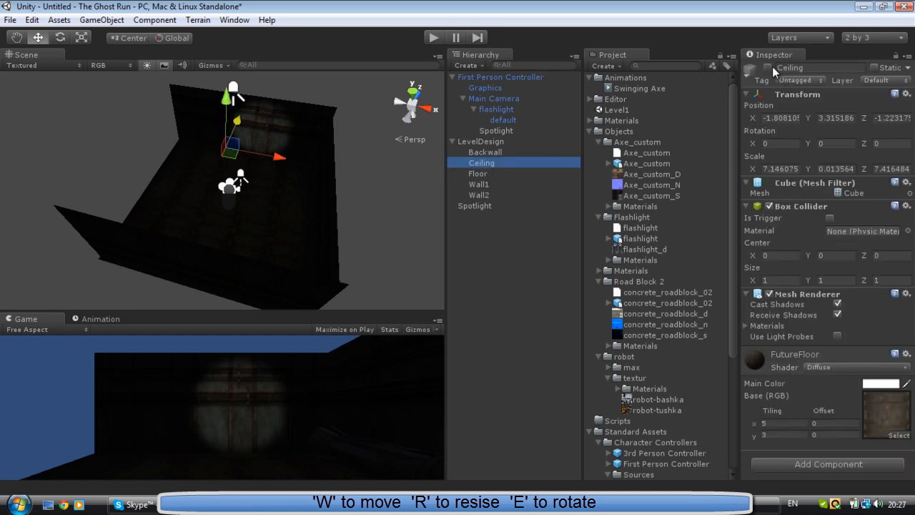
{"action": "left_click", "coordinate": [769, 67]}
{"action": "left_click", "coordinate": [434, 38]}
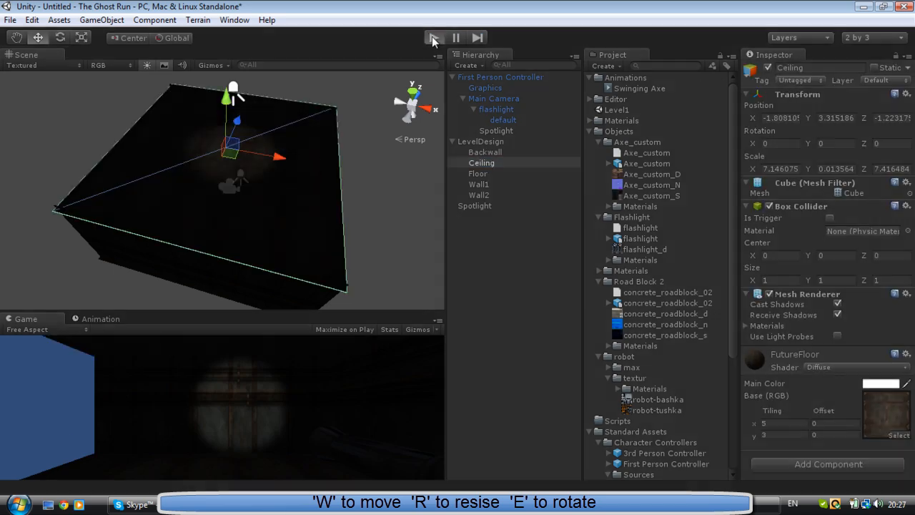